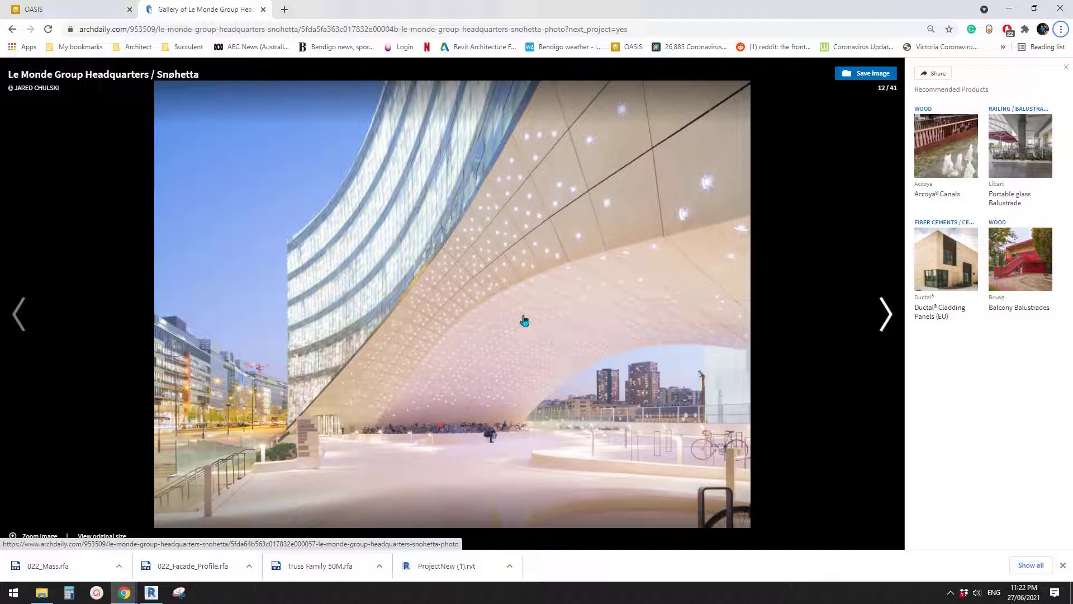
Step: Switch to Revit and create a new family from the Metric Mass.rft conceptual mass template
left_click(190, 562)
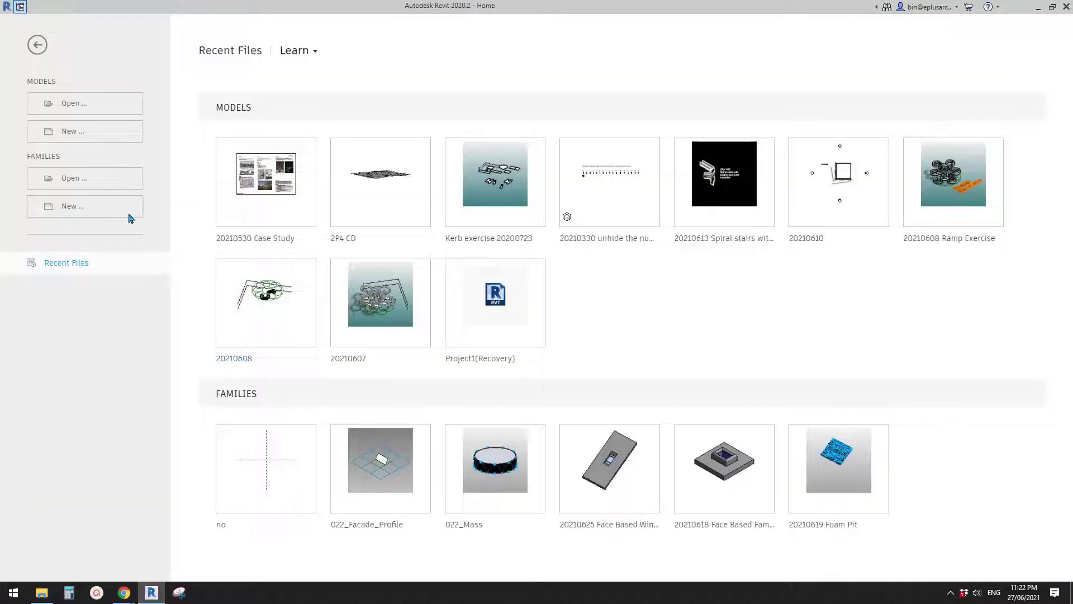
left_click(87, 214)
double_click(336, 146)
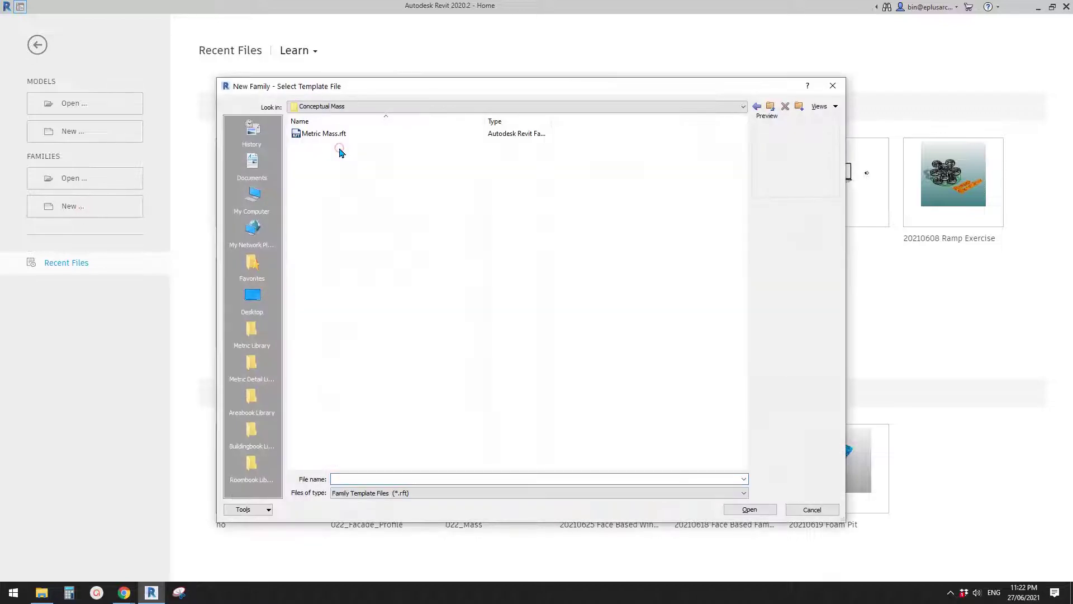
double_click(330, 134)
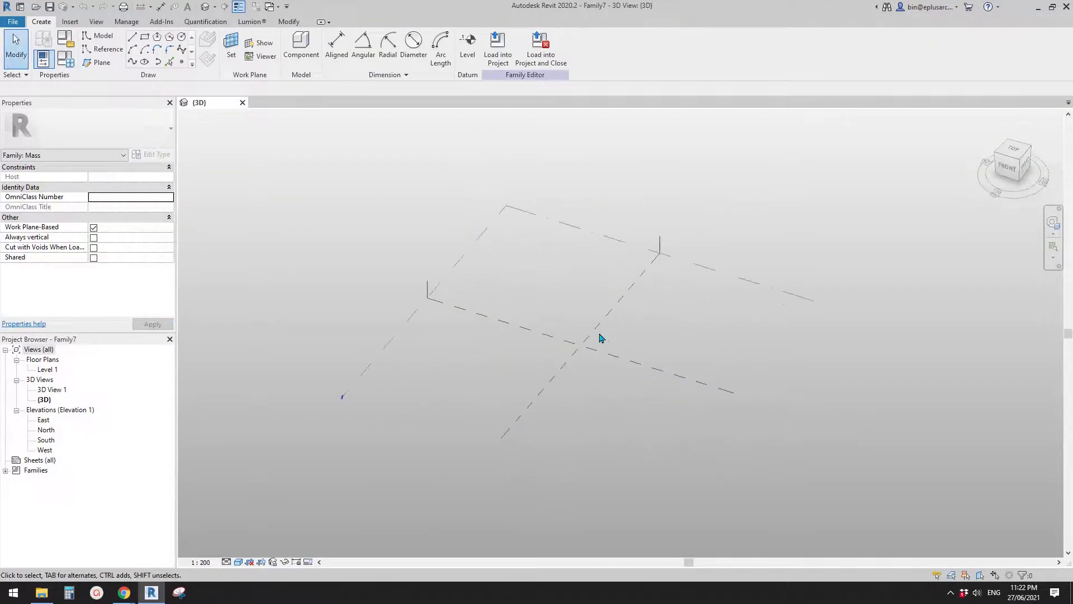
Step: Place a reference point on Level 1 just in front of the Center (Front/Back) plane, near its west end
middle_click_drag(608, 344, 587, 331)
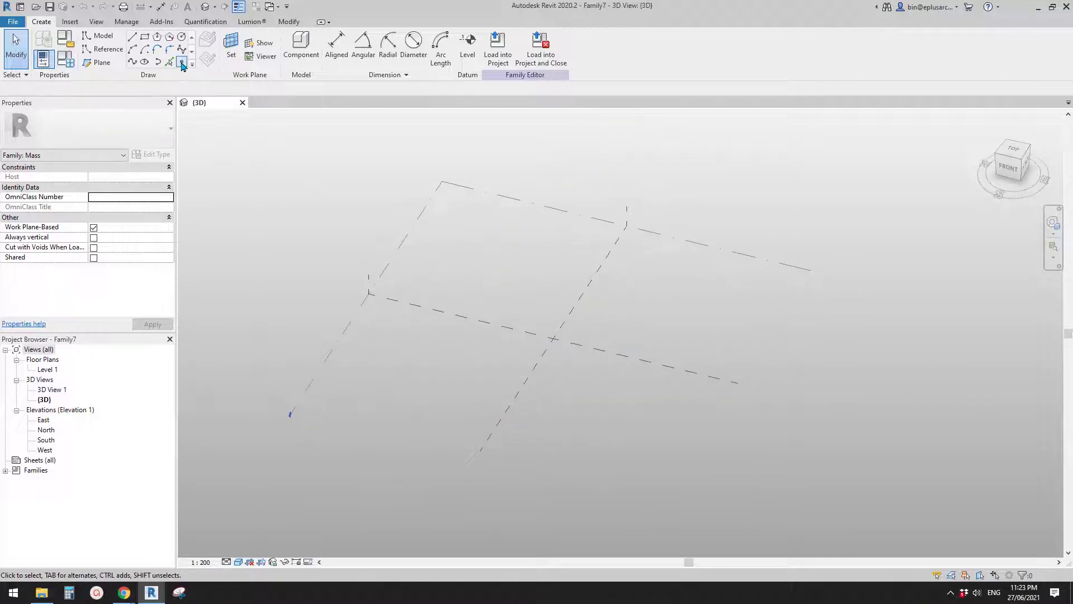
left_click(182, 63)
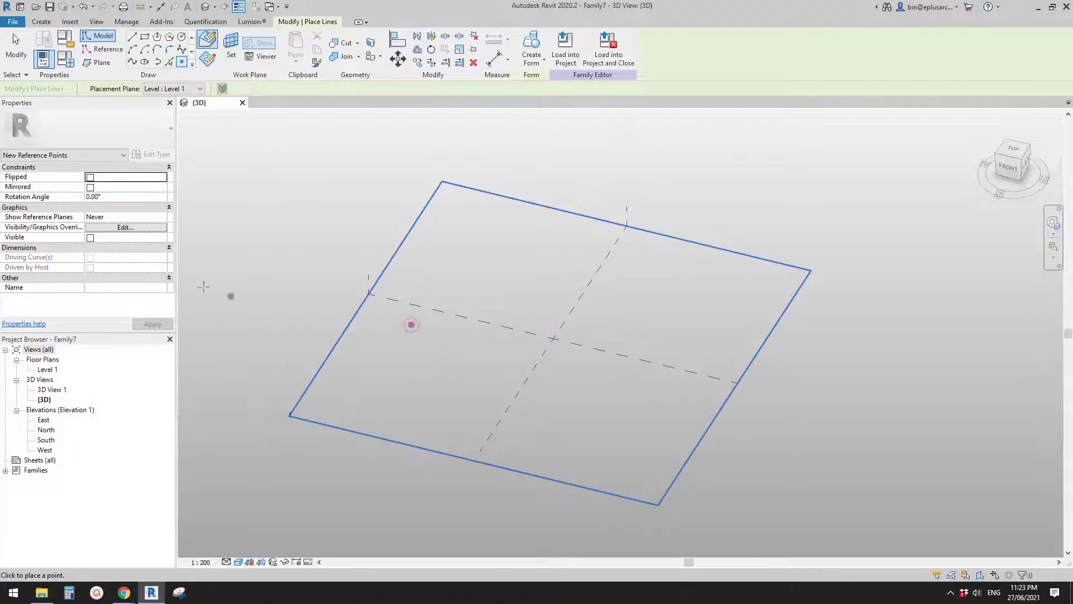
left_click(422, 317)
key("Escape")
key("Escape")
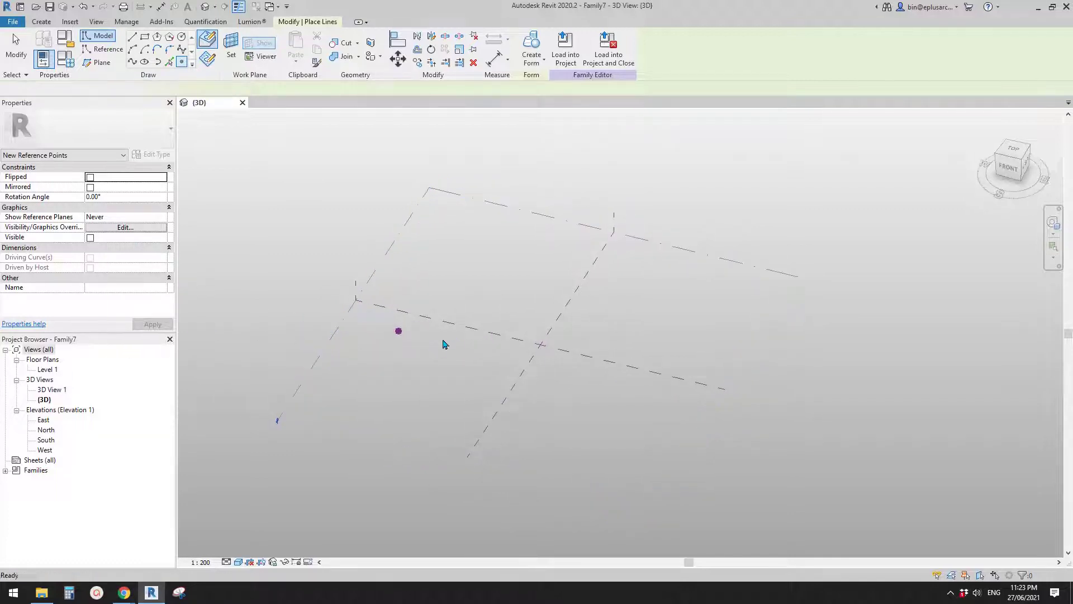
Step: Copy the reference point about 66000 mm across Level 1 to the other side of the centre plane
left_click(398, 332)
key("c")
key("o")
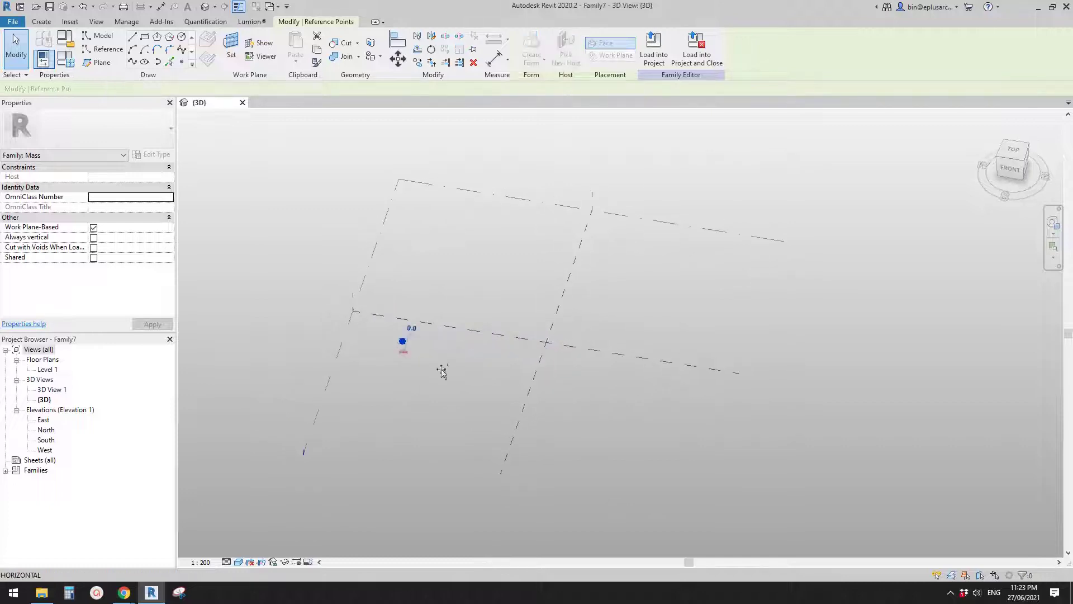
left_click(656, 419)
key("c")
key("o")
left_click(656, 419)
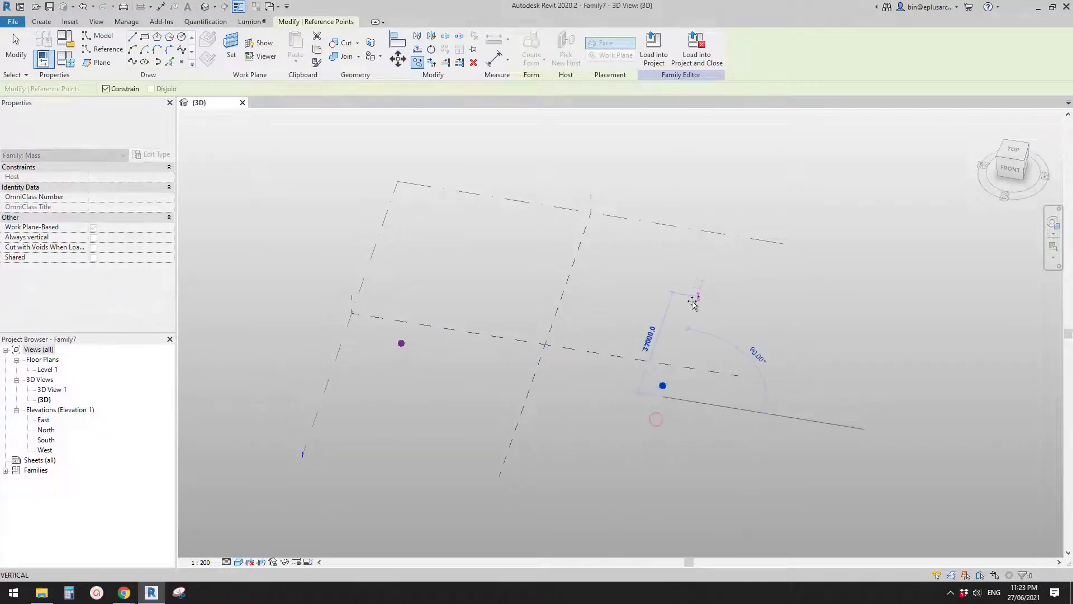
Step: Create a spline through the two reference points and turn it into a reference line
left_click_drag(263, 276, 707, 429)
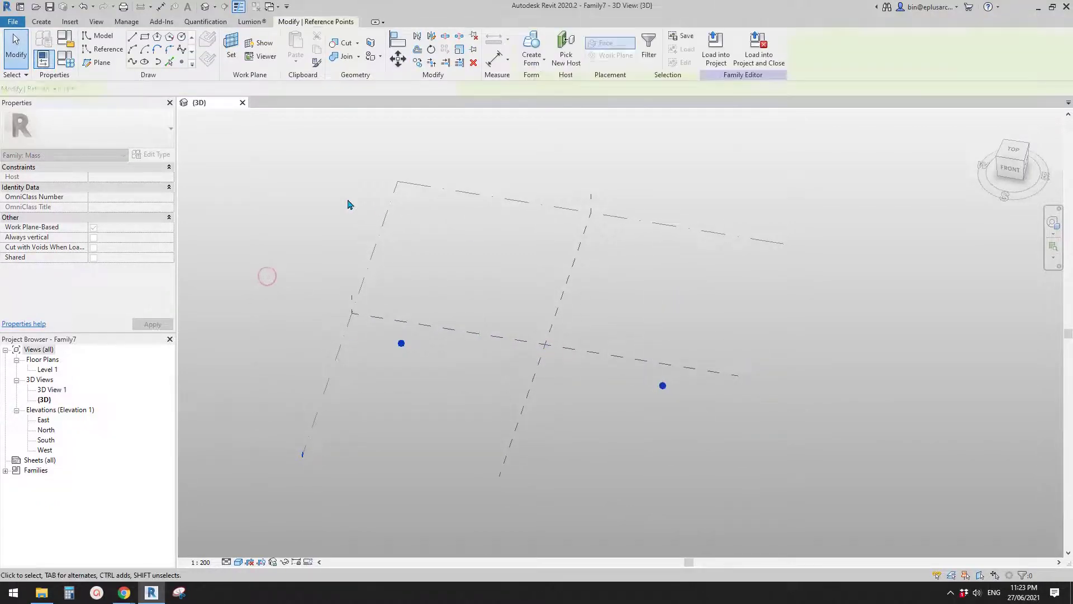
left_click(132, 62)
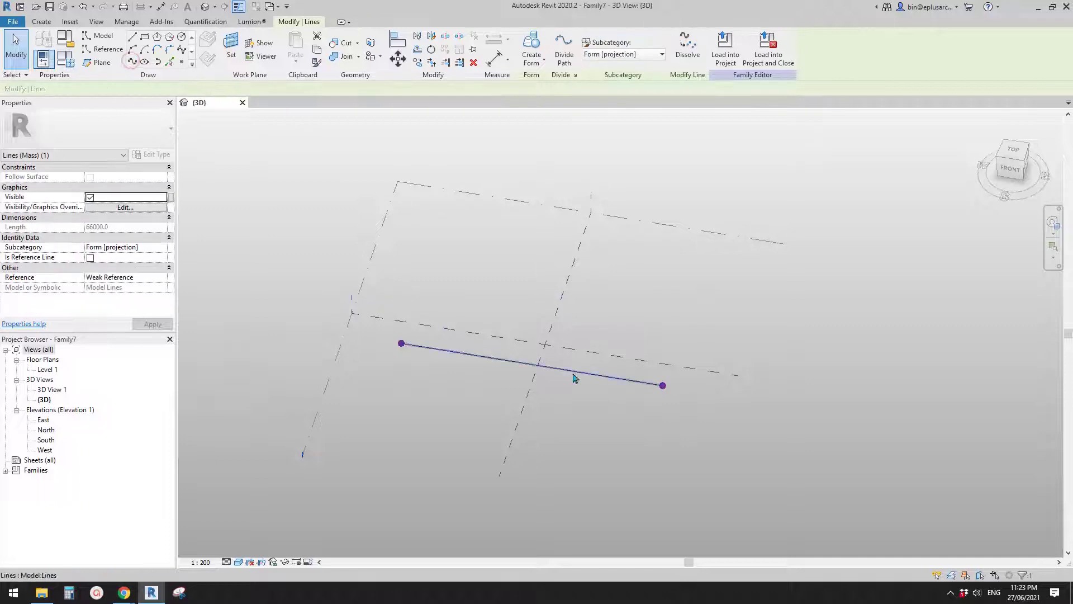
left_click(90, 257)
Step: Host a reference point at the midpoint of the reference line and make it a driving point
middle_click_drag(414, 312, 444, 281, "shift")
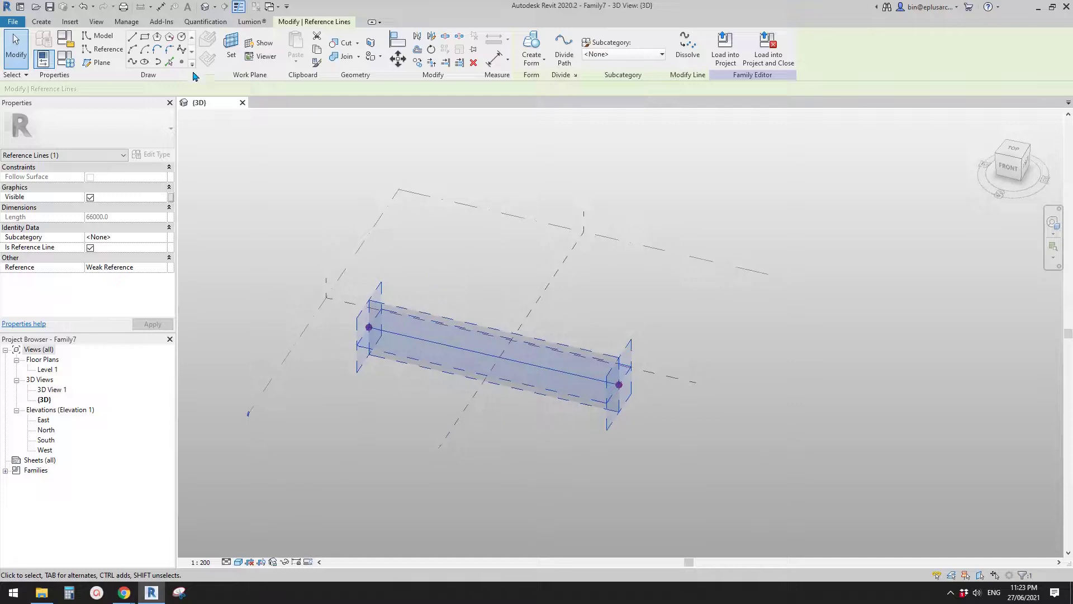
middle_click_drag(471, 320, 497, 361, "shift")
scroll(527, 352, "up", 1)
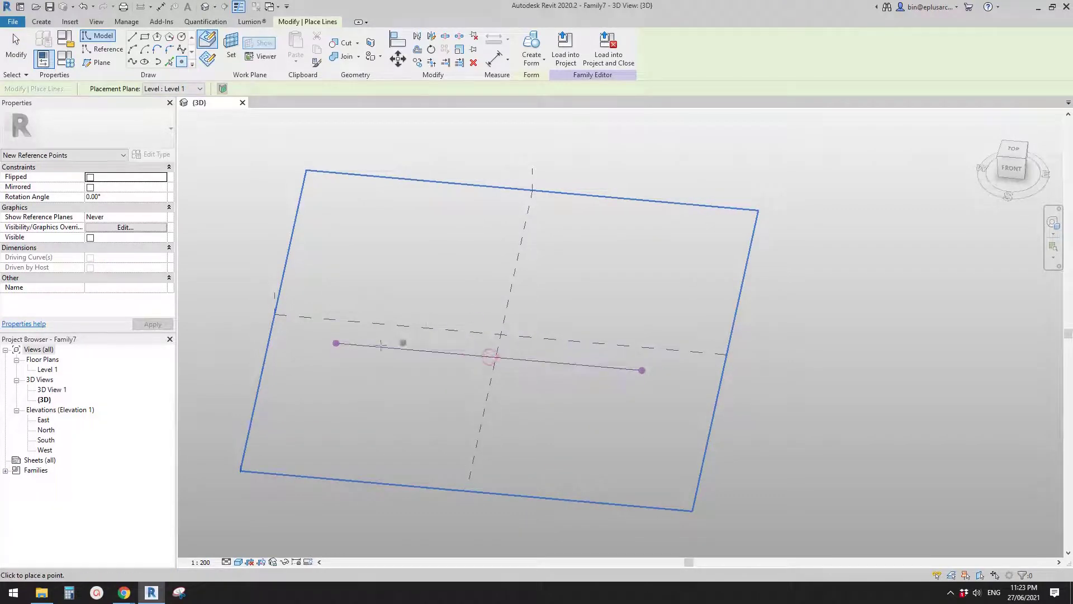
left_click(490, 356)
key("Escape")
left_click(476, 358)
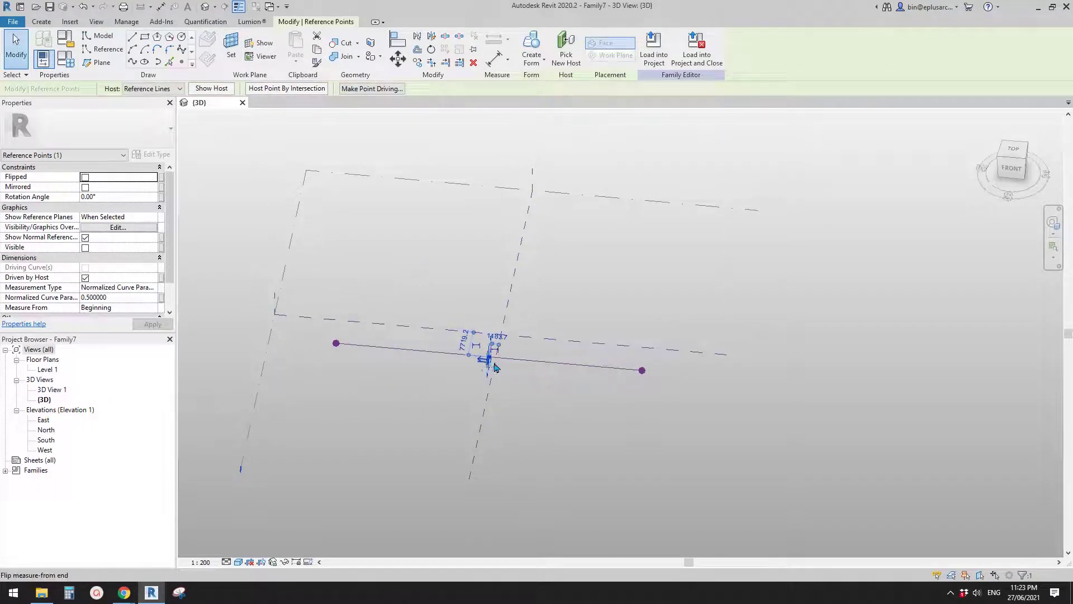
middle_click_drag(495, 367, 337, 144, "shift")
left_click(367, 89)
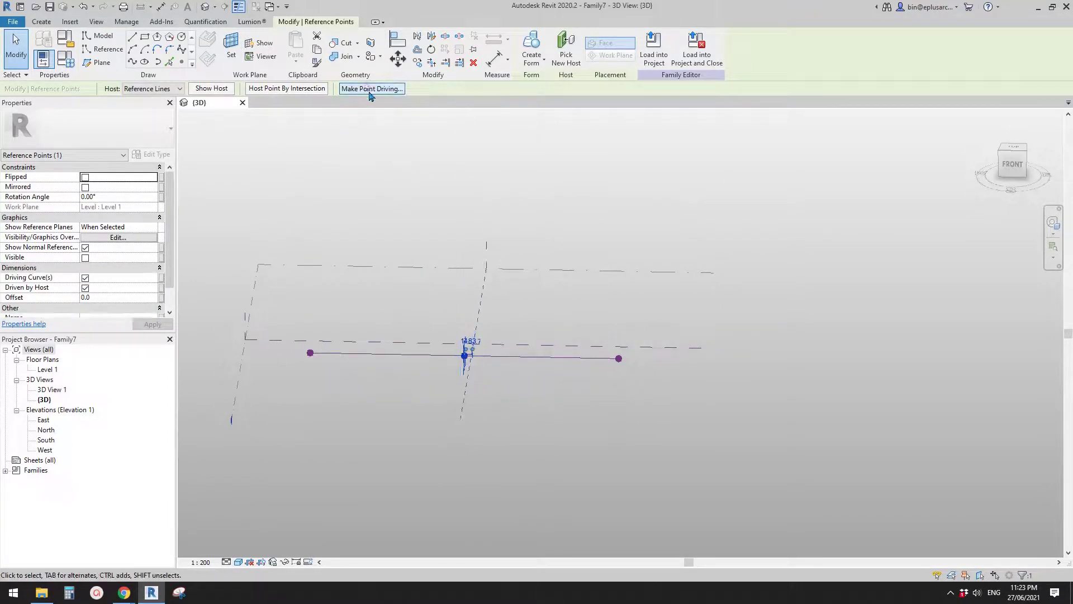
Step: Raise the driving midpoint vertically to an offset of about 19675 mm so the line arches
middle_click_drag(510, 281, 458, 291, "shift")
left_click_drag(449, 323, 467, 238)
middle_click_drag(468, 237, 475, 235, "shift")
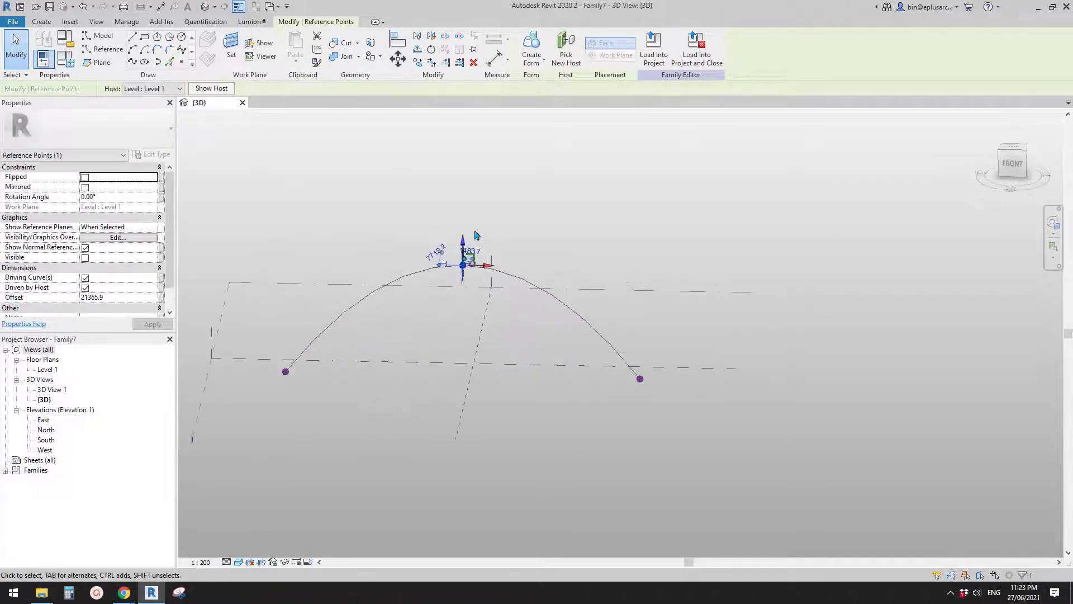
left_click_drag(467, 245, 468, 255)
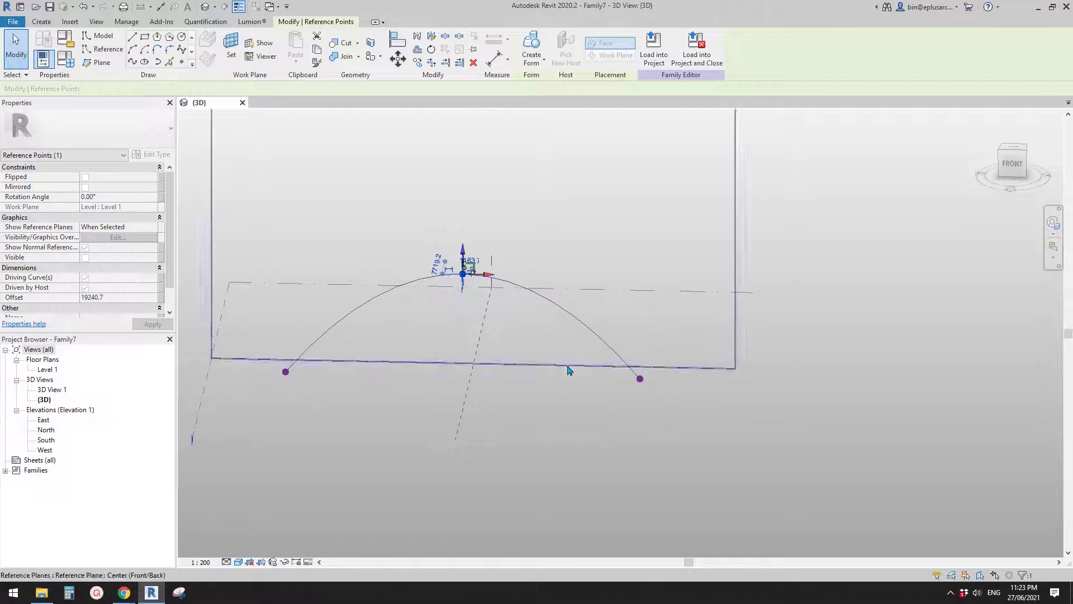
Step: Place a hosted reference point on the arch between its starting point and the raised midpoint
middle_click_drag(616, 359, 471, 352, "shift")
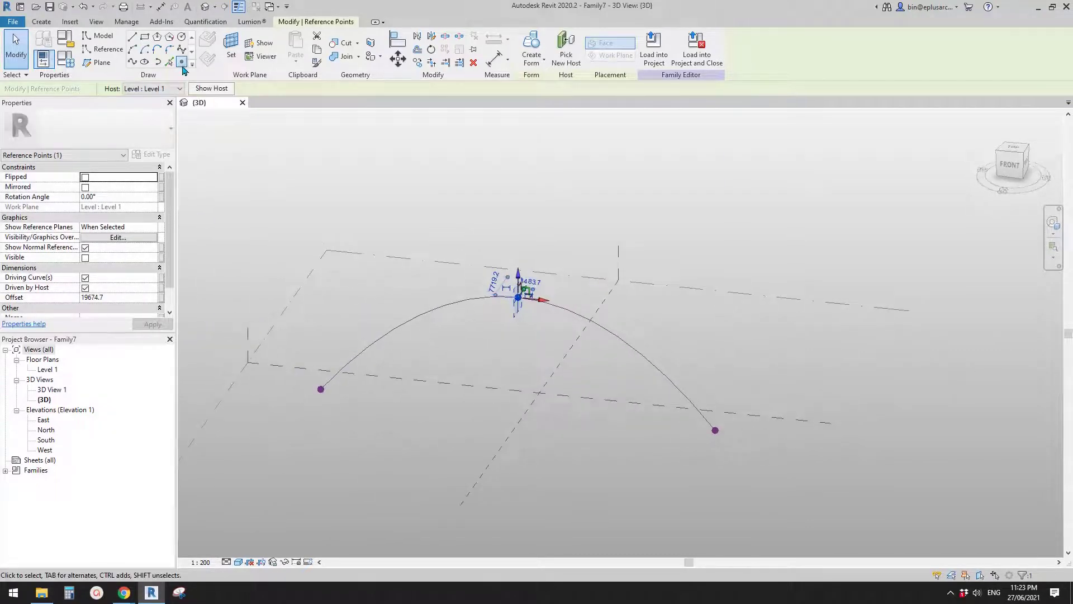
left_click(182, 62)
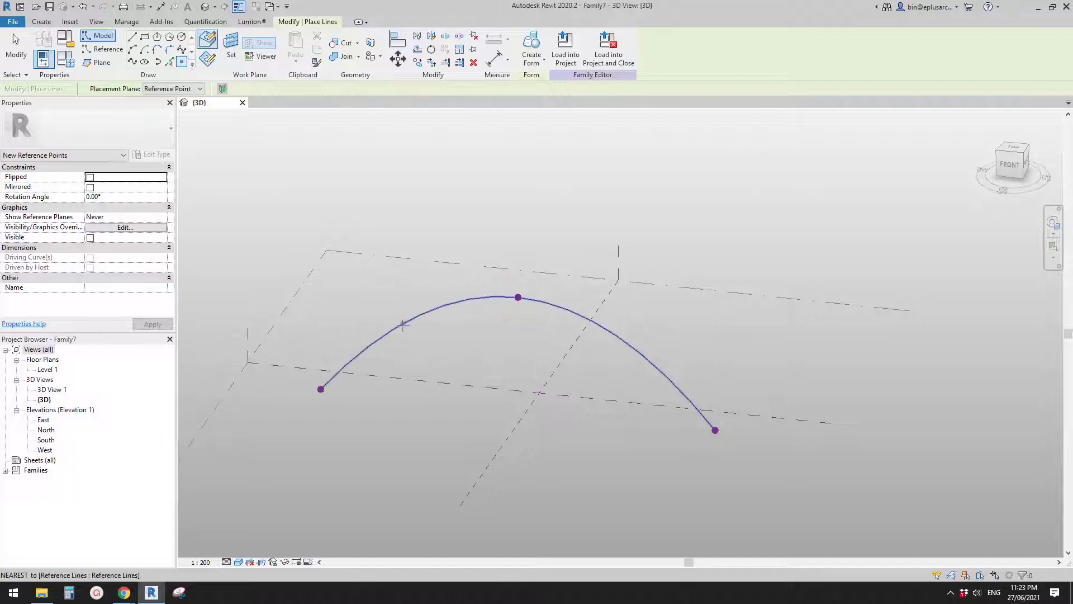
left_click(387, 332)
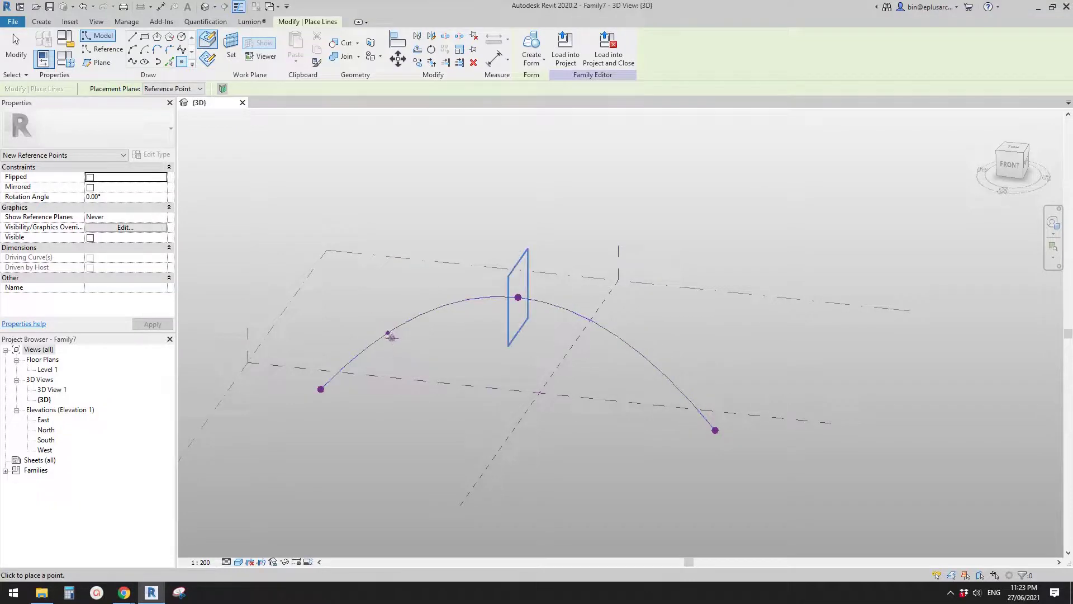
Step: Set the new hosted point's plane as work plane and sketch a reference-line rectangle about 8500 mm wide around the point
middle_click_drag(387, 333, 445, 327)
middle_click_drag(394, 112, 184, 74, "shift")
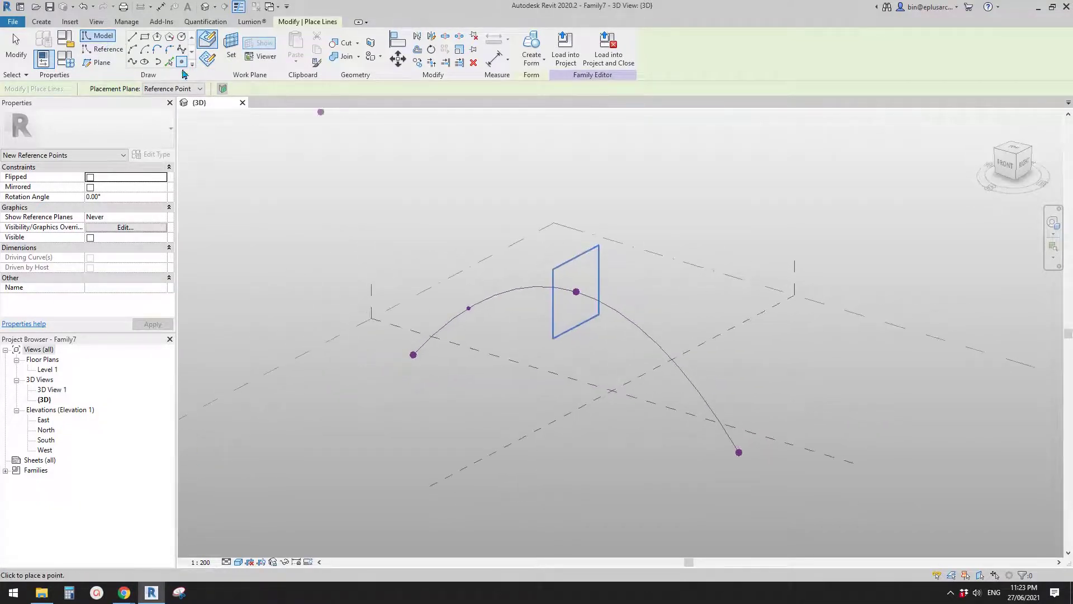
scroll(479, 229, "up", 2)
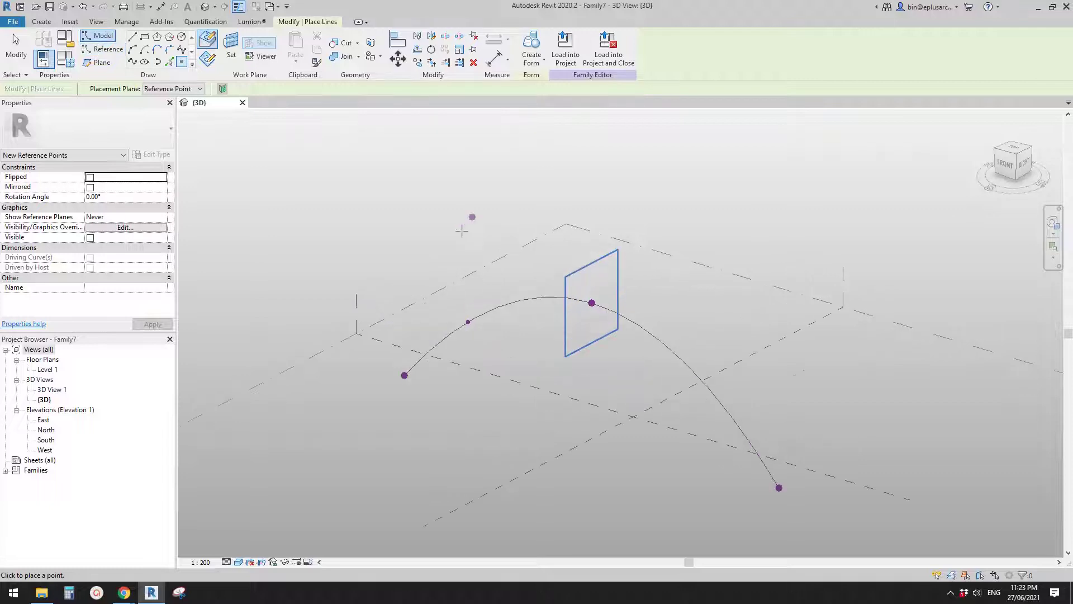
left_click(108, 50)
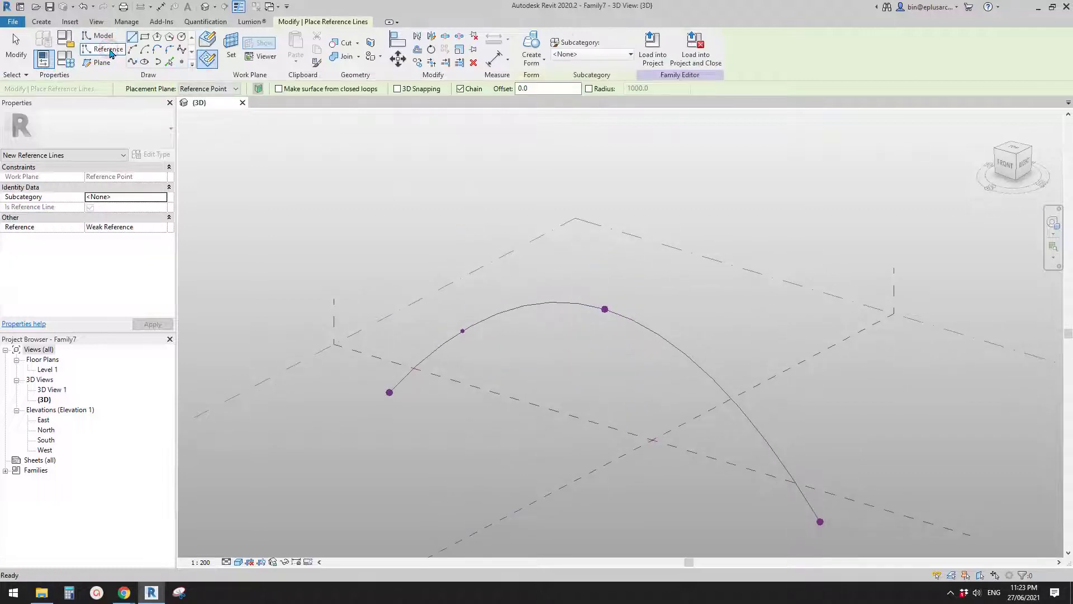
left_click(145, 40)
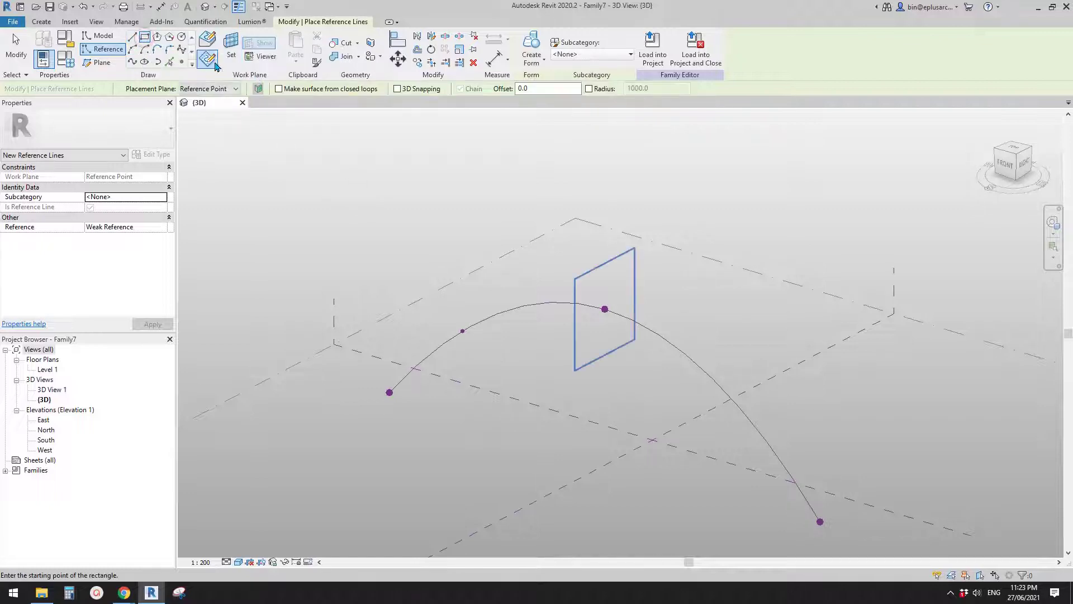
left_click(231, 47)
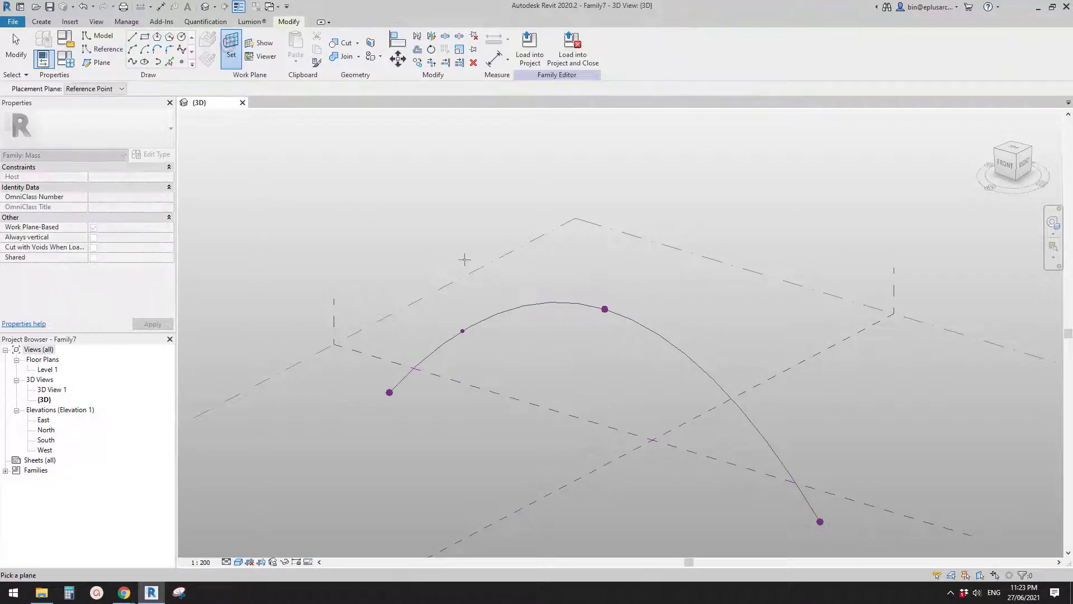
left_click(462, 332)
middle_click_drag(525, 365, 462, 380, "shift")
scroll(534, 354, "up", 3)
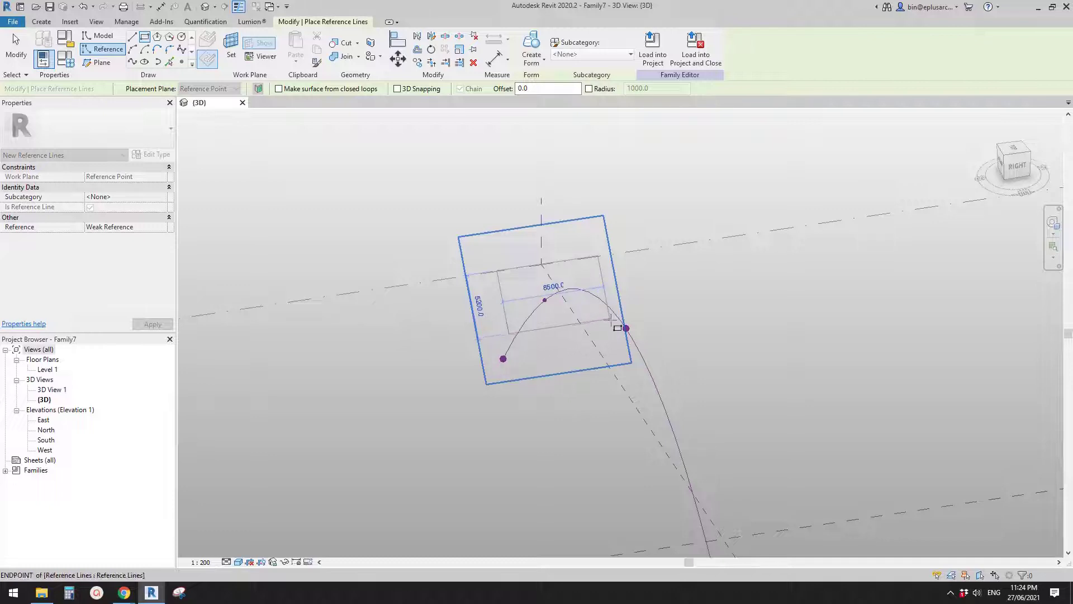
key("Escape")
key("Escape")
Step: Pull both upper corners of the rectangle outward to reshape the profile into a trapezoid with a wider top edge
mouse_move(522, 383)
middle_mouse_down("shift")
mouse_move(656, 326)
mouse_move(522, 343)
mouse_move(518, 263)
mouse_move(492, 252)
middle_mouse_up("shift")
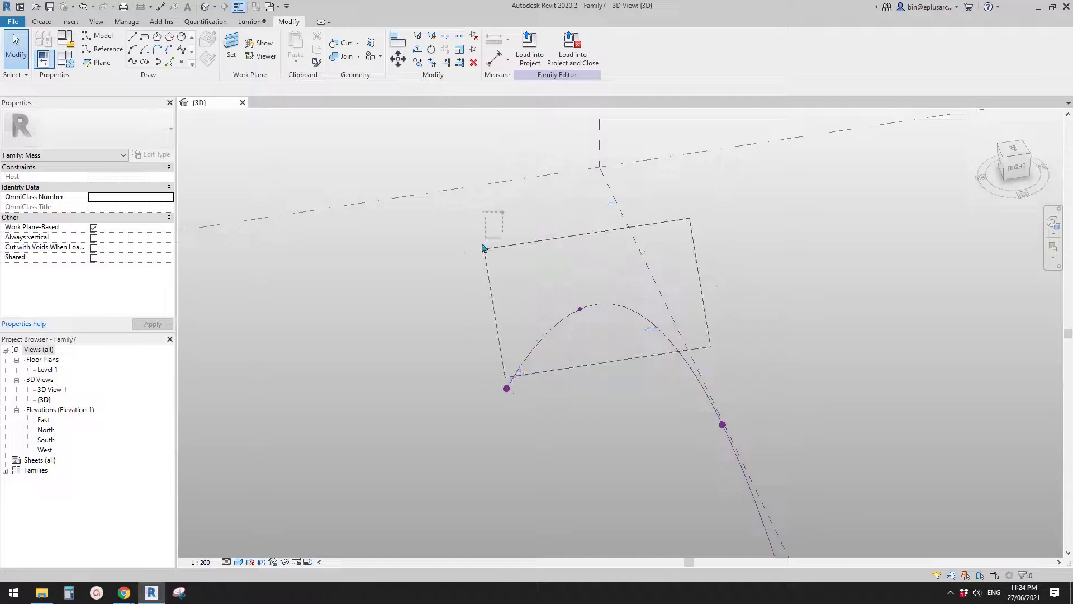
left_click_drag(484, 247, 449, 286)
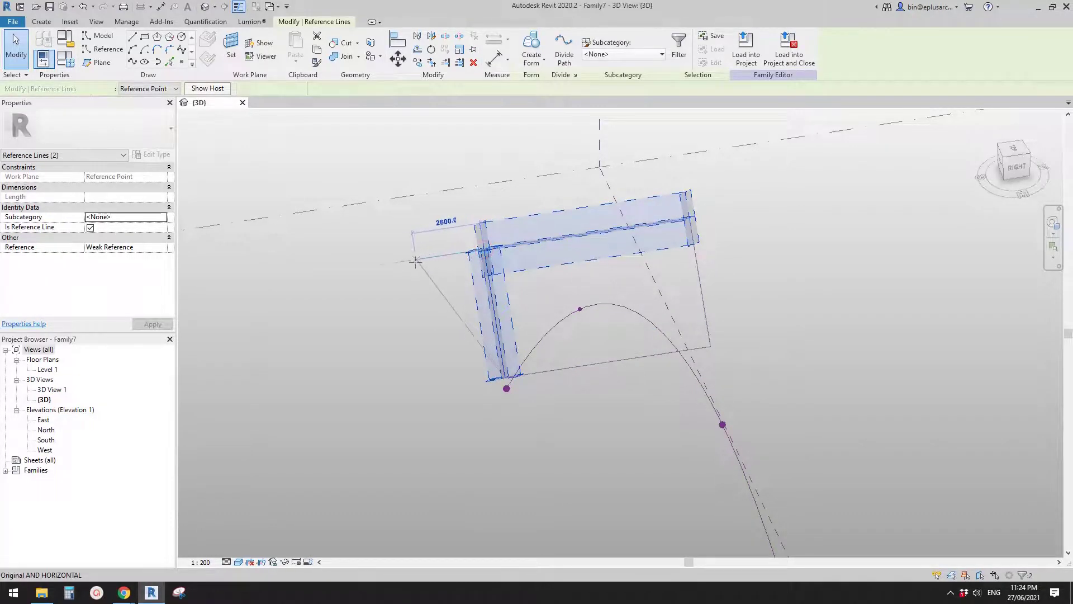
left_click_drag(387, 266, 387, 267)
middle_click_drag(579, 285, 563, 304)
left_click_drag(718, 196, 761, 226)
scroll(778, 264, "down", 1)
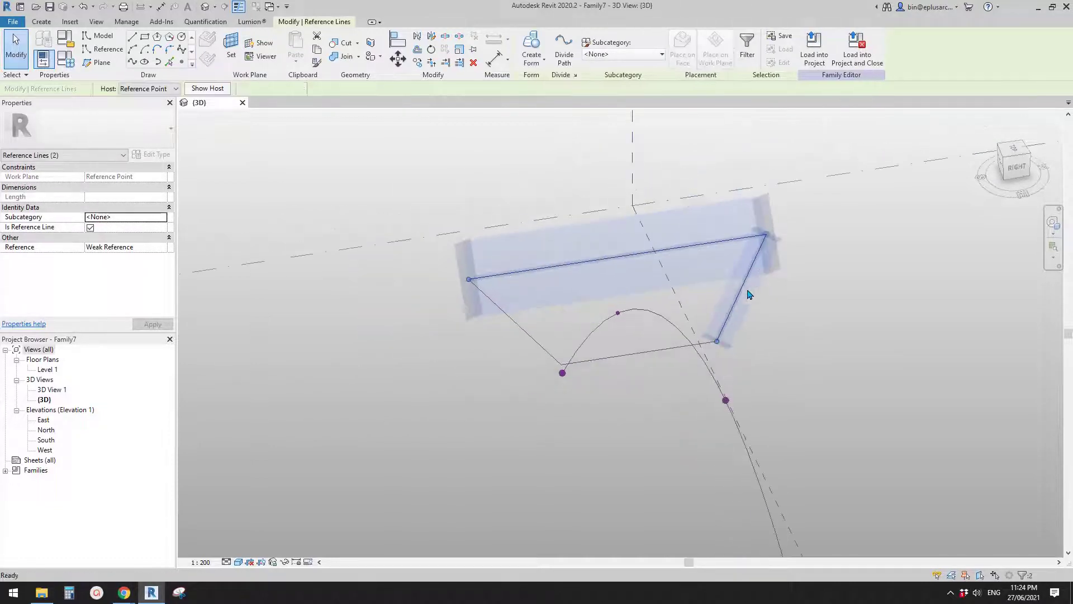
key("Escape")
Step: Copy the trapezoid profile together with its host point twice, using the Multiple option, toward the far side of the arch
scroll(748, 293, "down", 1)
key("Tab")
middle_click_drag(698, 339, 581, 391, "shift")
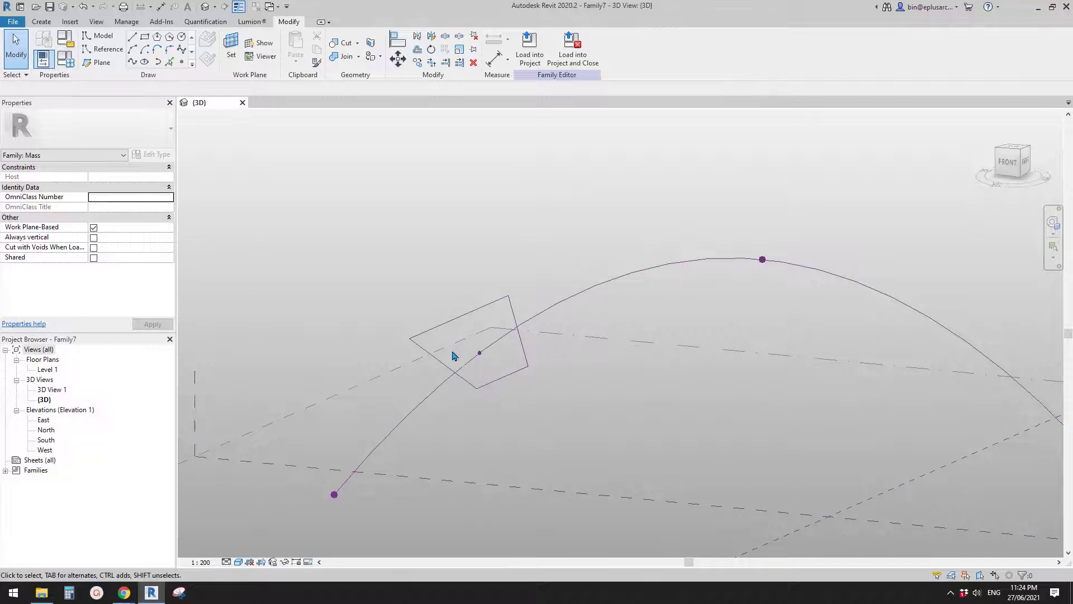
left_click_drag(360, 260, 592, 419)
middle_click_drag(481, 362, 420, 316)
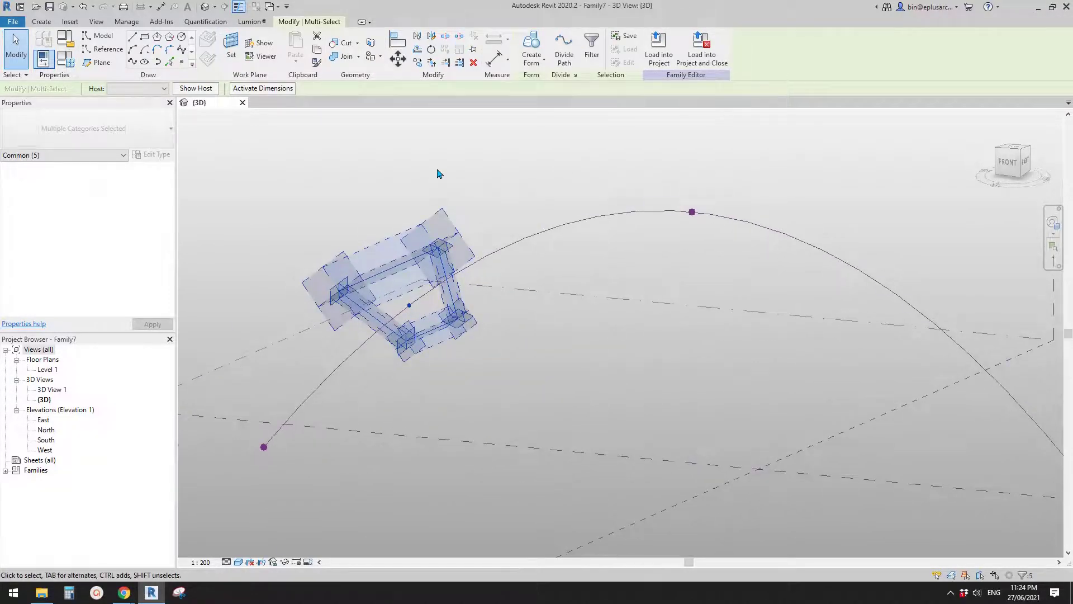
key("m")
key("v")
left_click(619, 364)
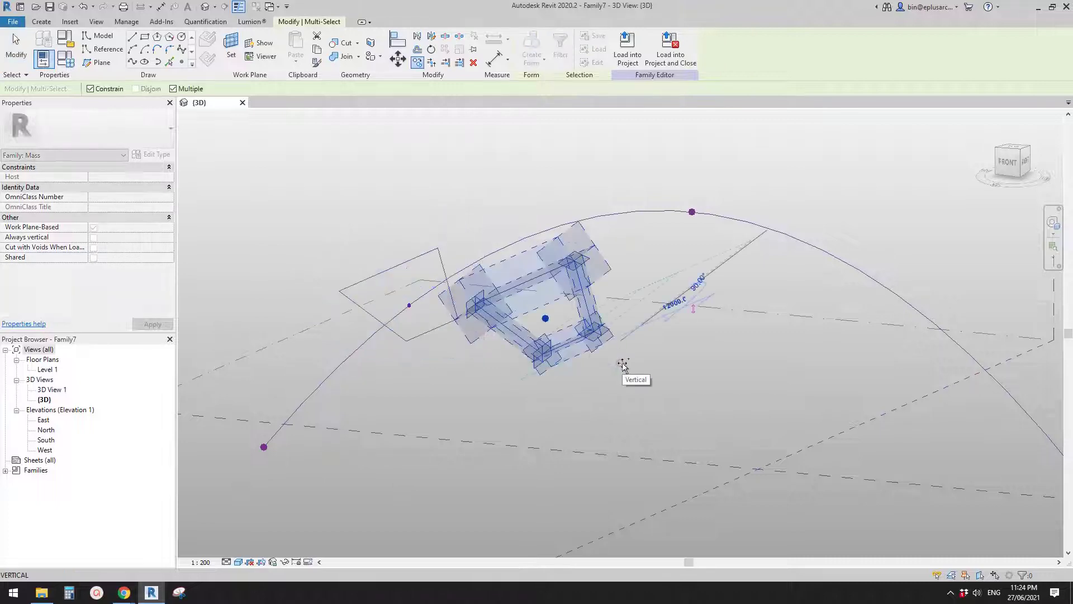
left_click(721, 363)
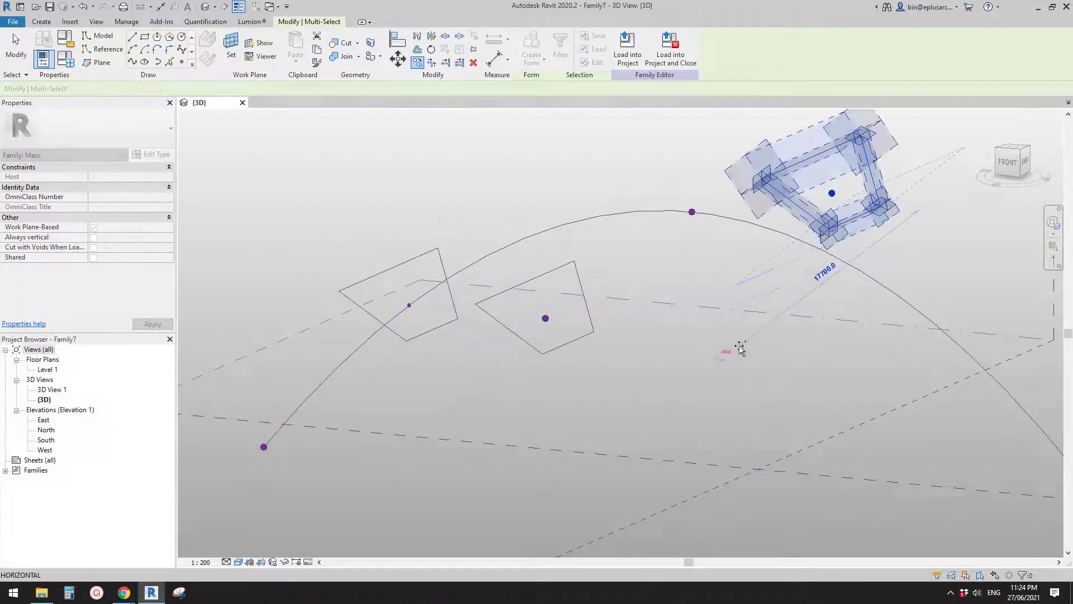
middle_click_drag(743, 347, 711, 287)
key("Escape")
key("Escape")
Step: Rehost the first copied profile's reference point onto the arch curve near its apex
left_click(502, 359)
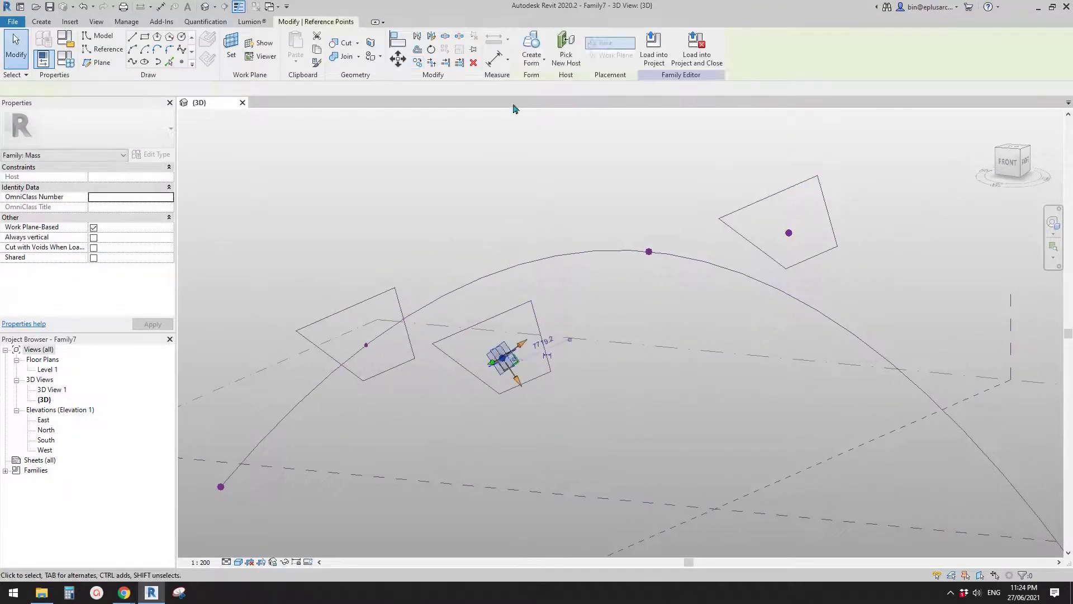
left_click(611, 255)
key("Escape")
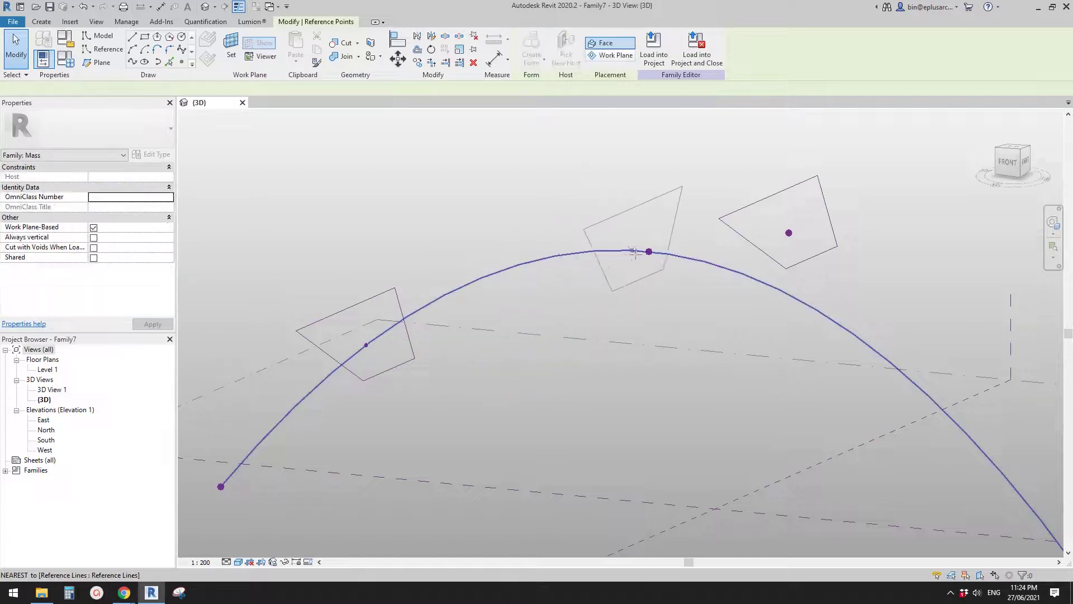
middle_click_drag(595, 333, 470, 321)
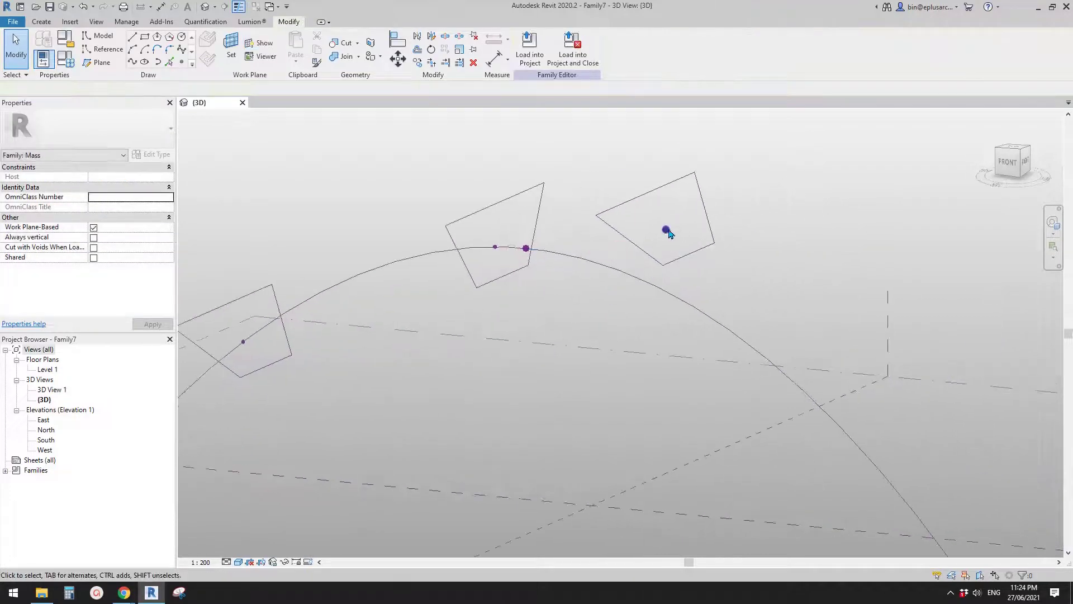
Step: Rehost the second copied profile's reference point onto the far side of the arch curve
left_click(666, 230)
left_click(567, 53)
left_click(749, 336)
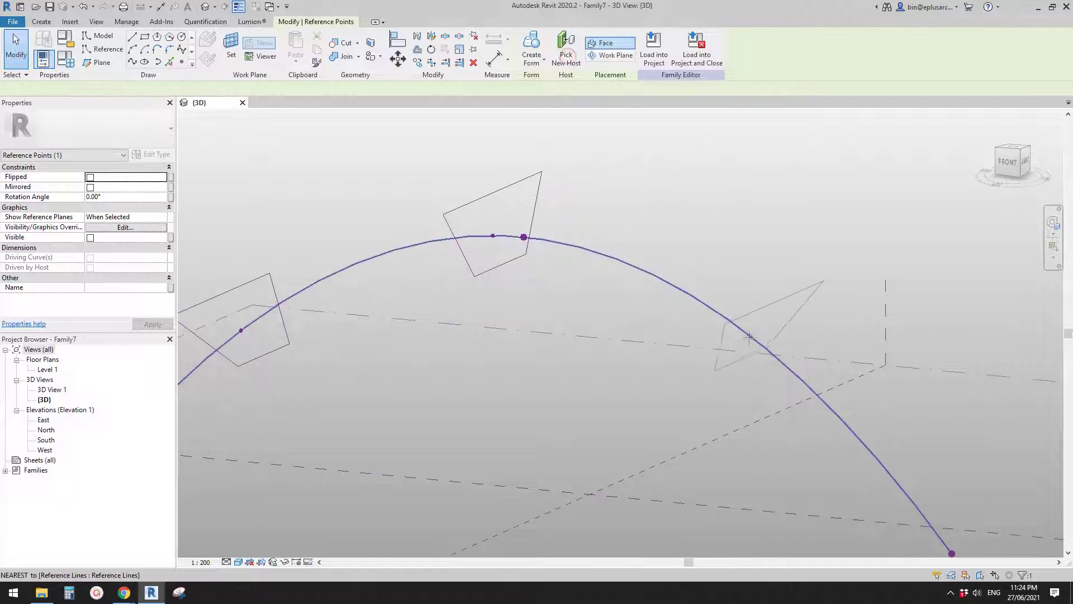
key("Escape")
scroll(715, 343, "down", 2)
middle_click_drag(666, 361, 738, 337)
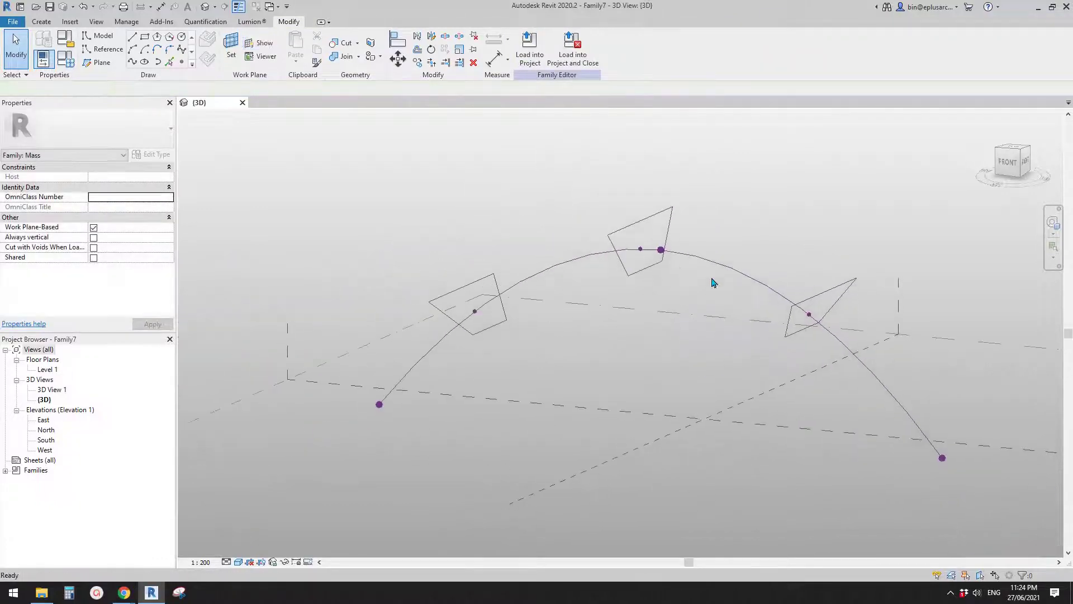
Step: Slide the far profile's point to the arch's end and set the apex profile point's normalized curve parameter to 0.5
left_click(811, 317)
left_click_drag(822, 333, 945, 456)
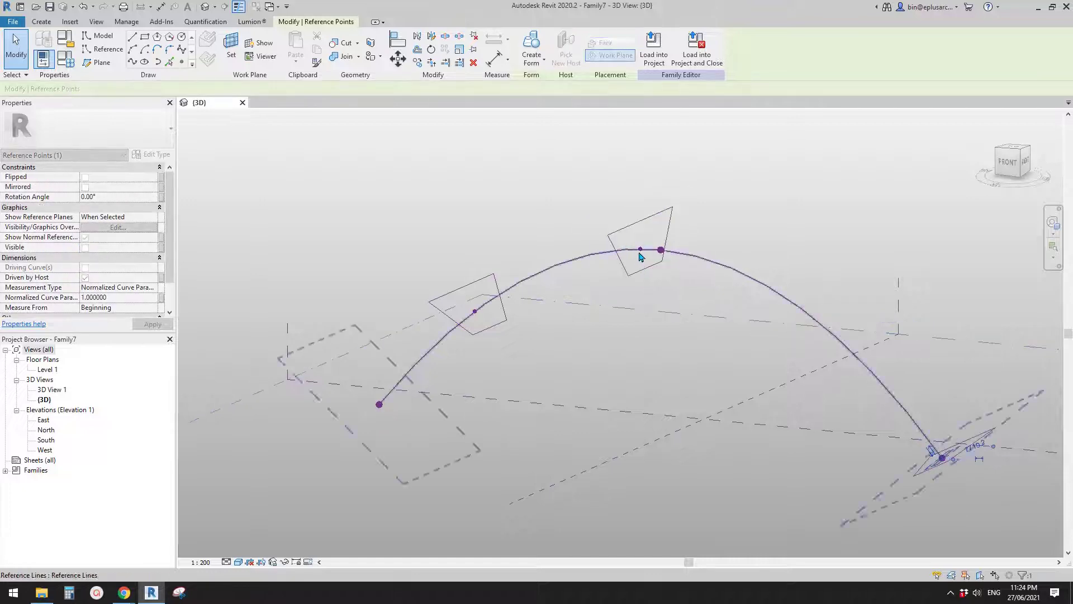
left_click_drag(641, 253, 711, 261)
left_click(128, 301)
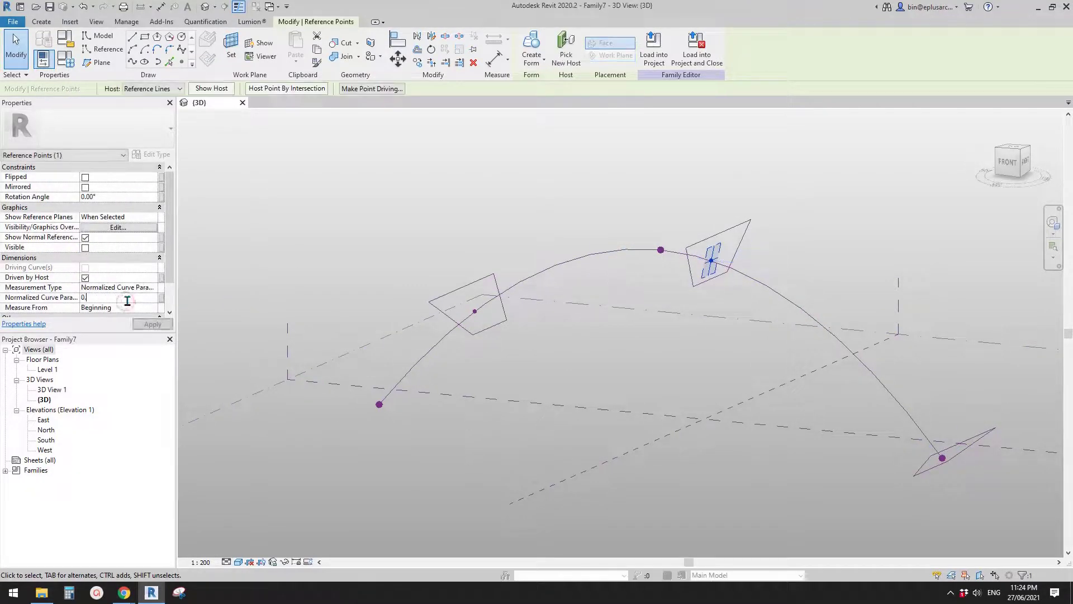
key("Return")
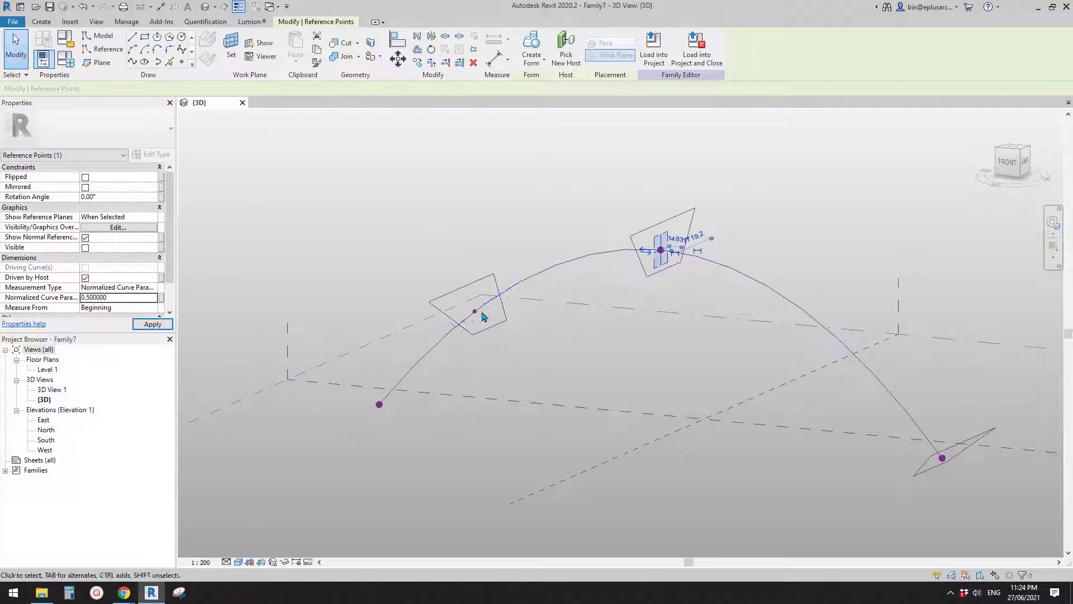
Step: Place the remaining profile at the arch's start point through its point's normalized curve parameter
left_click(475, 311)
left_click(128, 300)
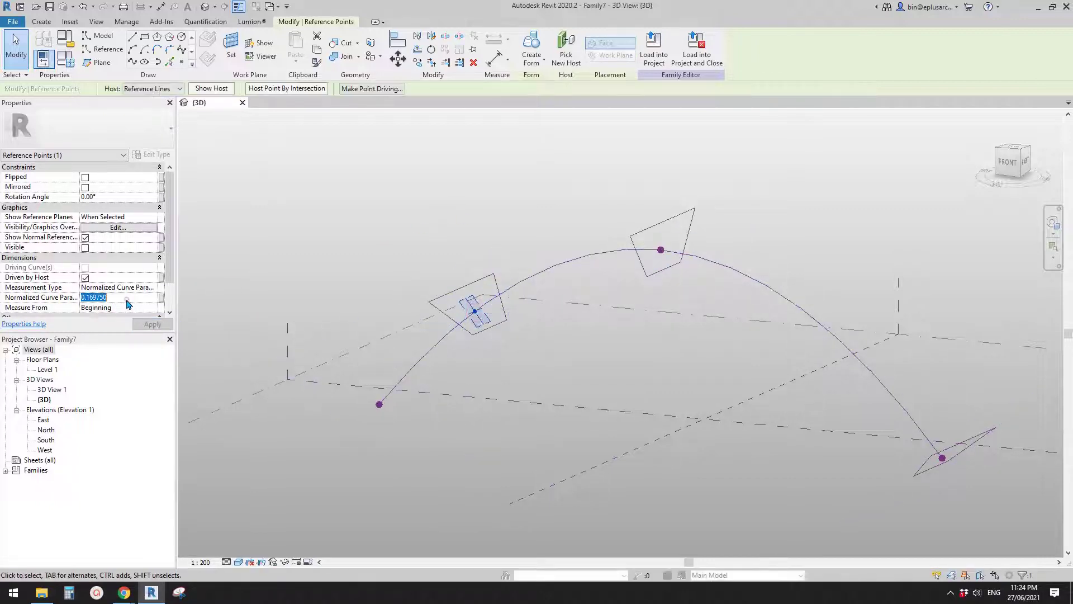
left_click(287, 226)
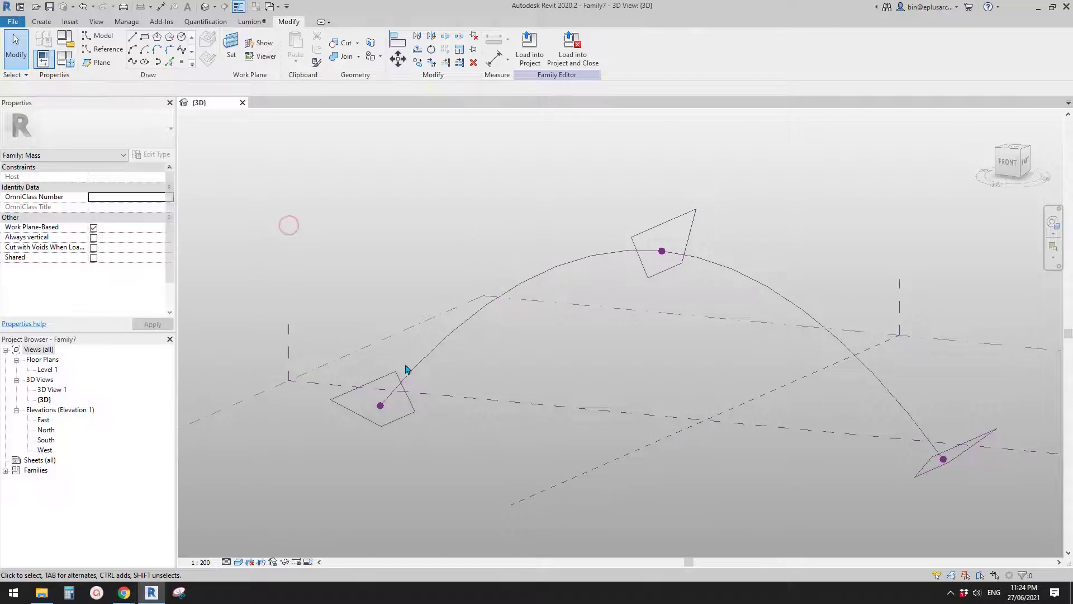
Step: Create a solid form from the three trapezoid profiles at the arch's start, apex and end
key("Tab")
left_click(392, 380)
key("Tab")
left_click(678, 228)
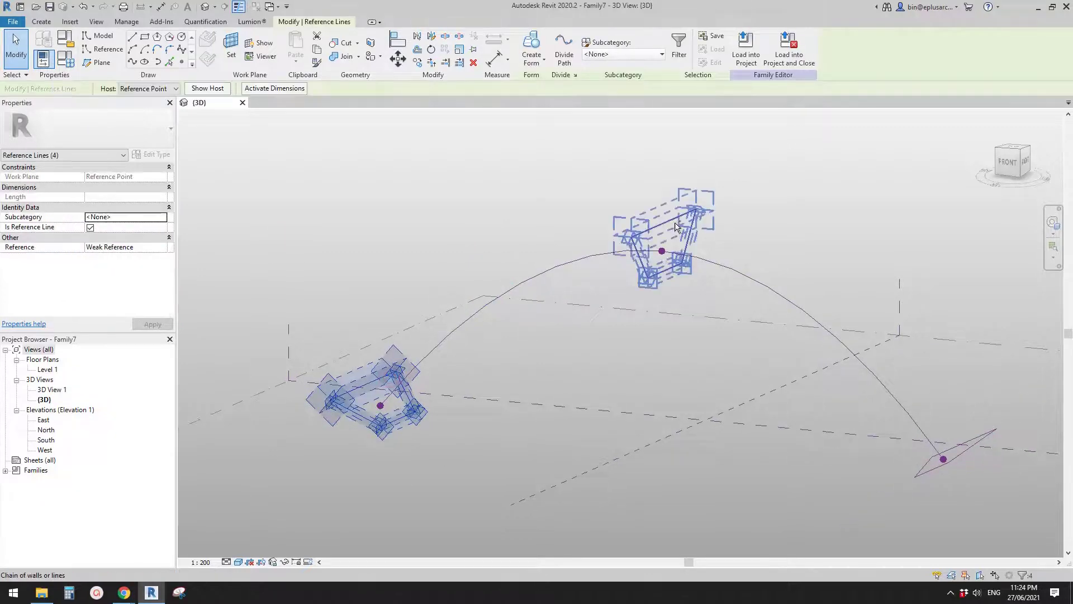
left_click(676, 227, "ctrl")
key("Tab")
left_click(971, 447, "ctrl")
middle_click_drag(774, 351, 767, 347)
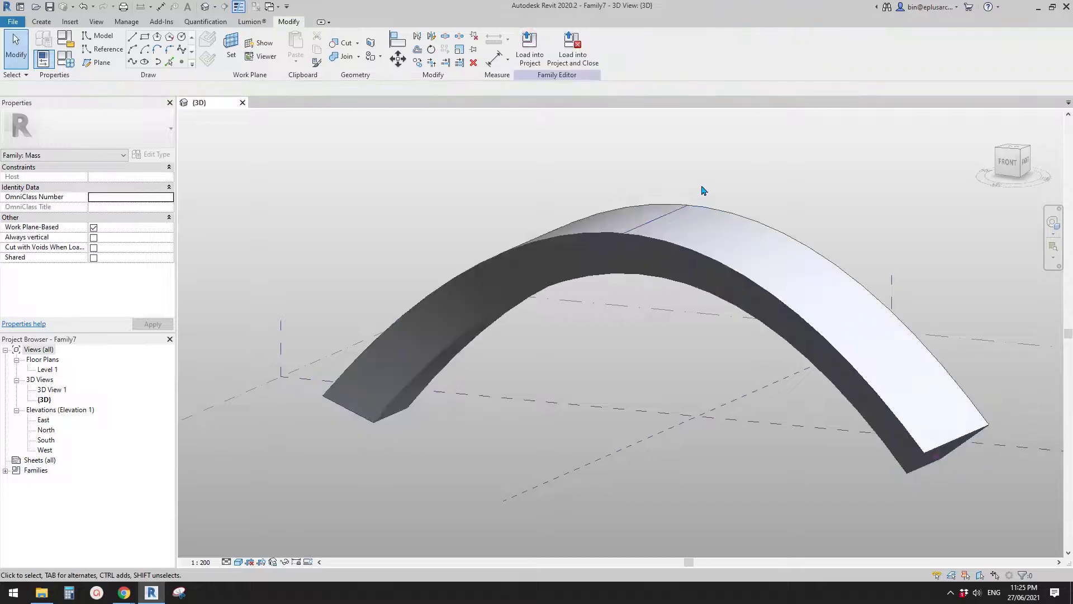
Step: Delete the arched form made from the three profiles
middle_click_drag(717, 247, 646, 262)
left_click(650, 239)
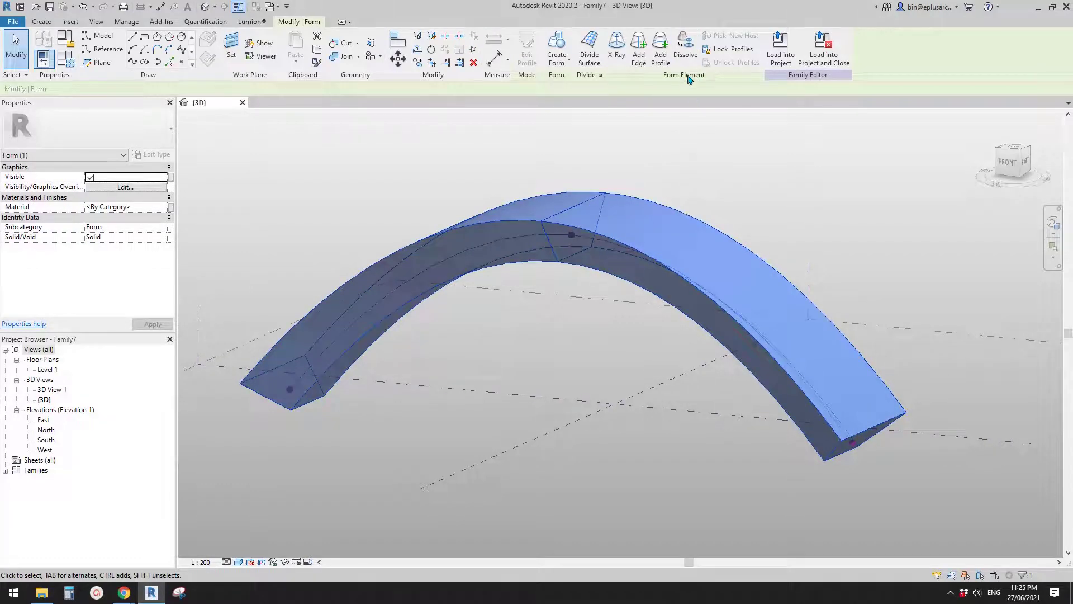
key("Delete")
key("Tab")
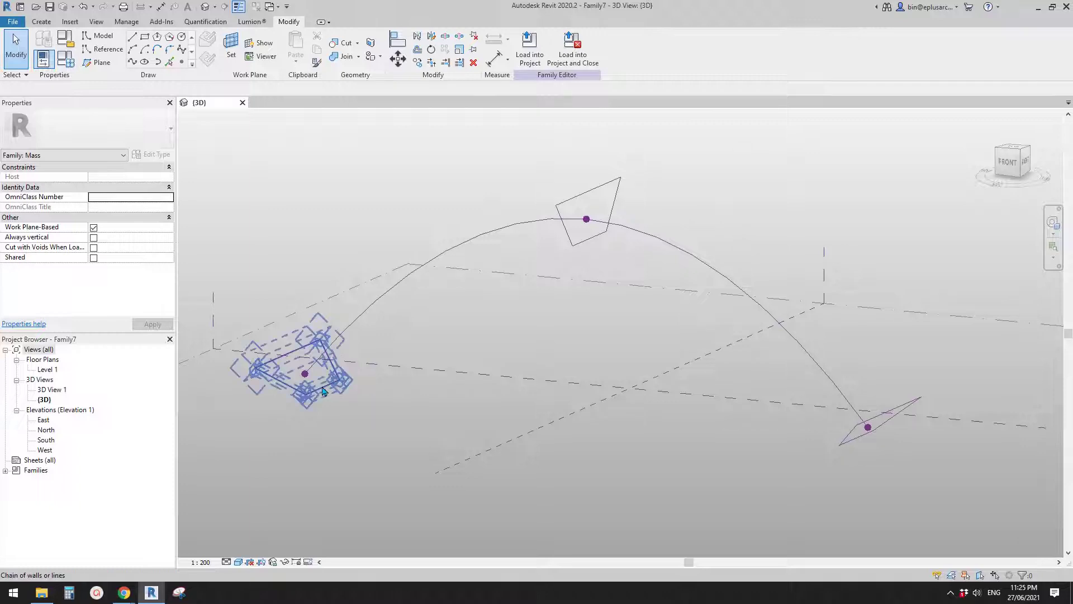
left_click(322, 393)
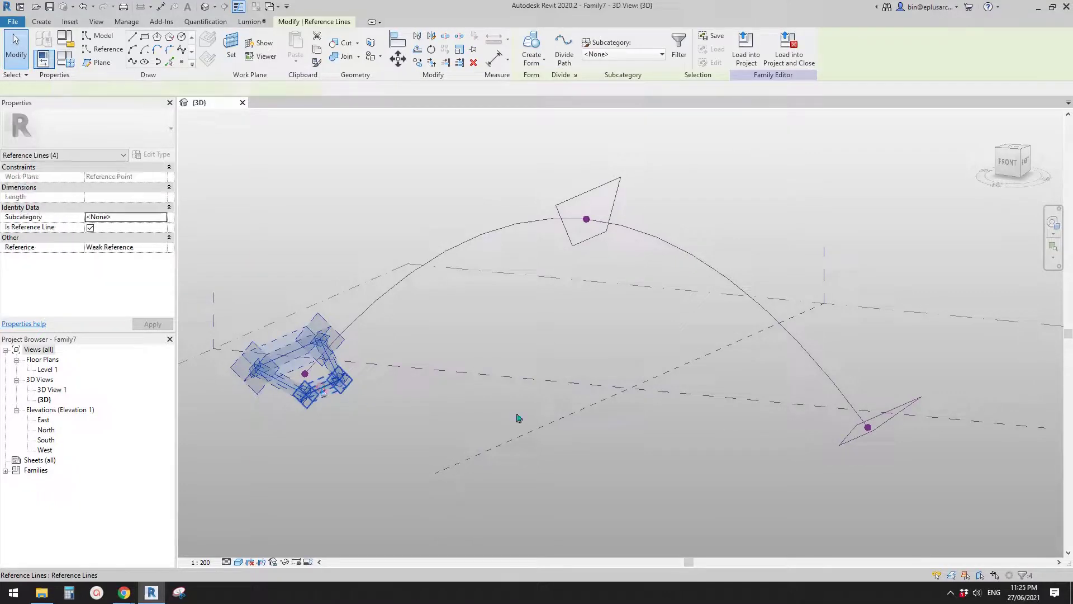
left_click(850, 441, "ctrl")
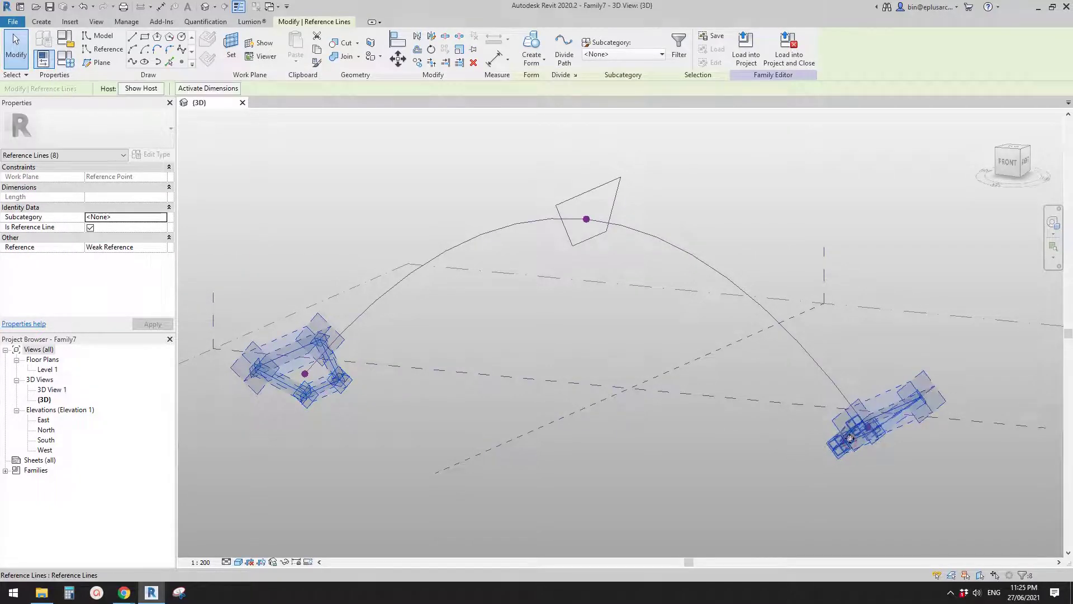
left_click(765, 316, "ctrl")
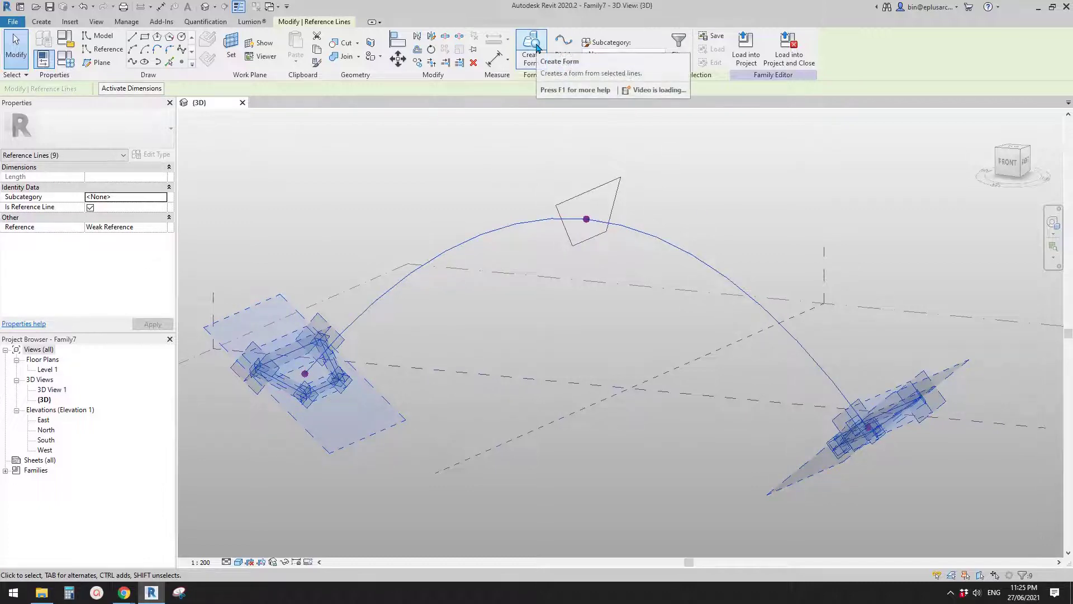
middle_click_drag(592, 262, 612, 271)
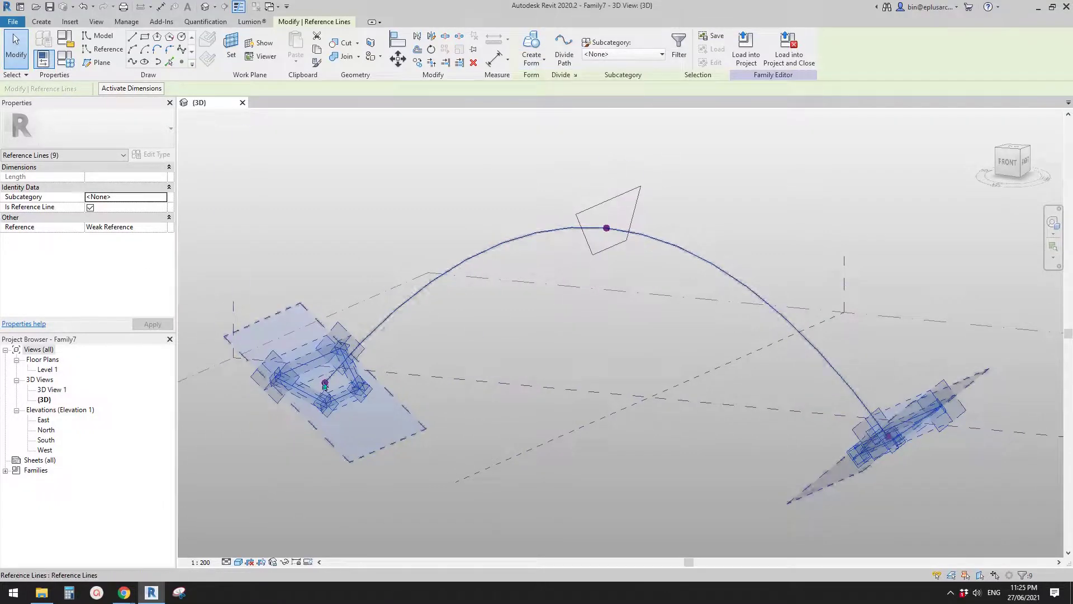
middle_click_drag(420, 369, 419, 371)
left_click(497, 328)
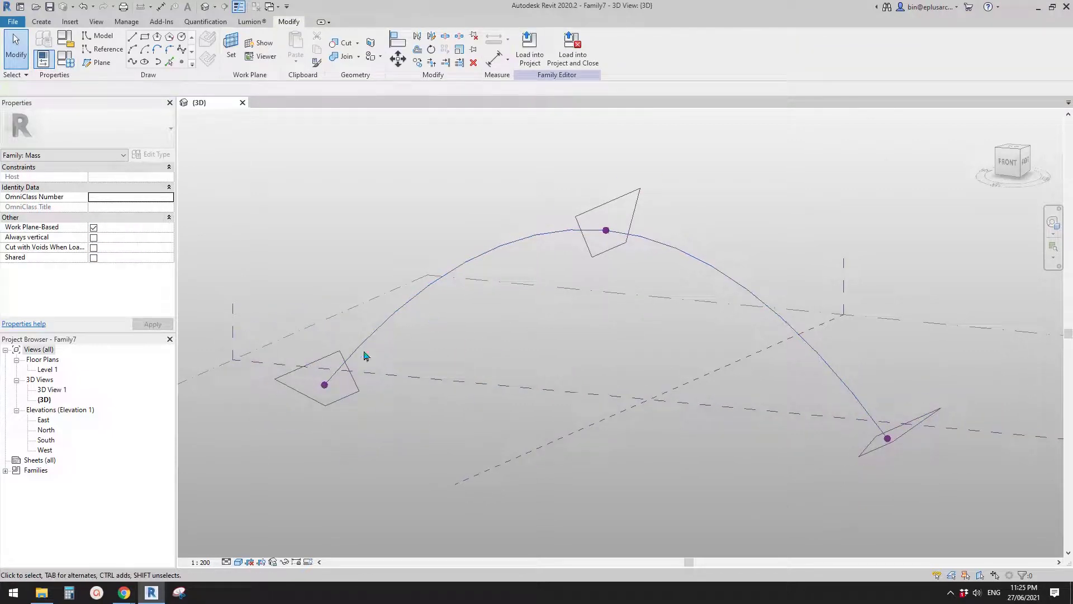
Step: Create a trial form from the start profile and the arch path, and delete that form
scroll(582, 246, "down", 1)
middle_click_drag(608, 278, 364, 343, "shift")
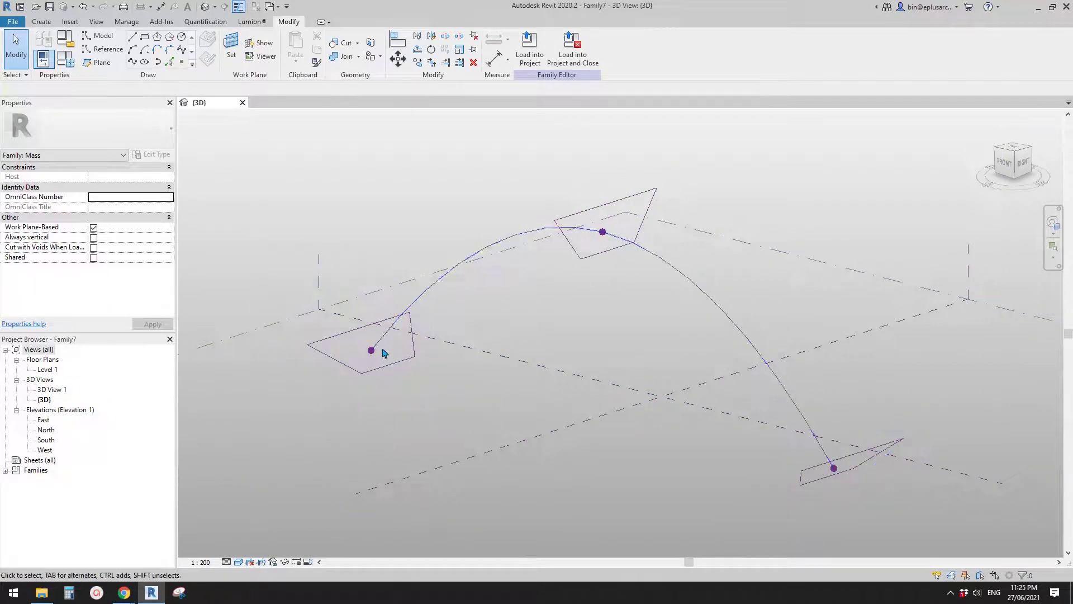
left_click(415, 315)
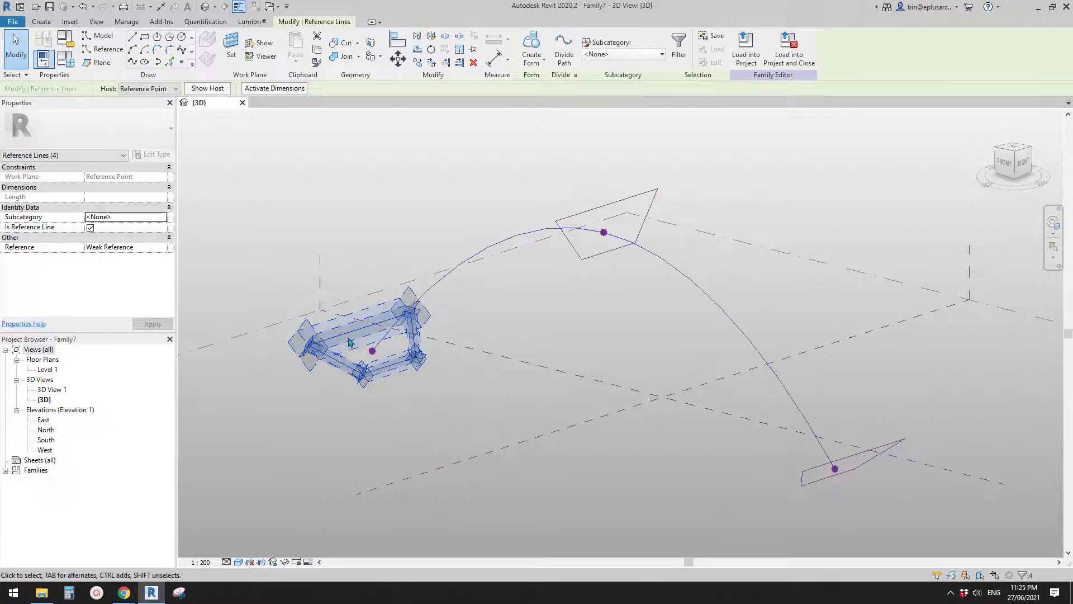
left_click(487, 254, "ctrl")
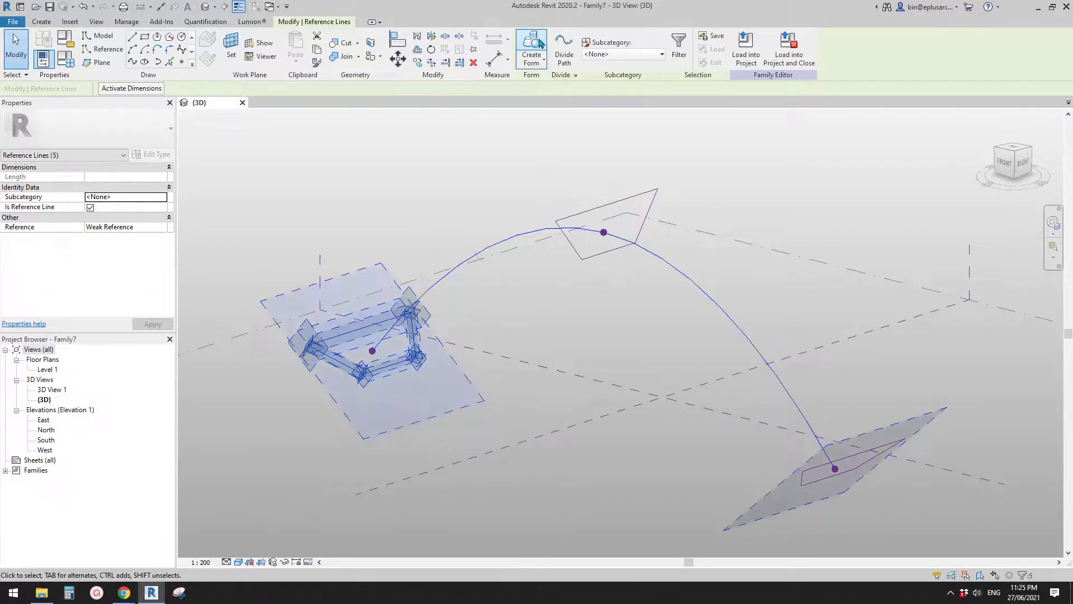
left_click(532, 45)
middle_click_drag(701, 239, 687, 252)
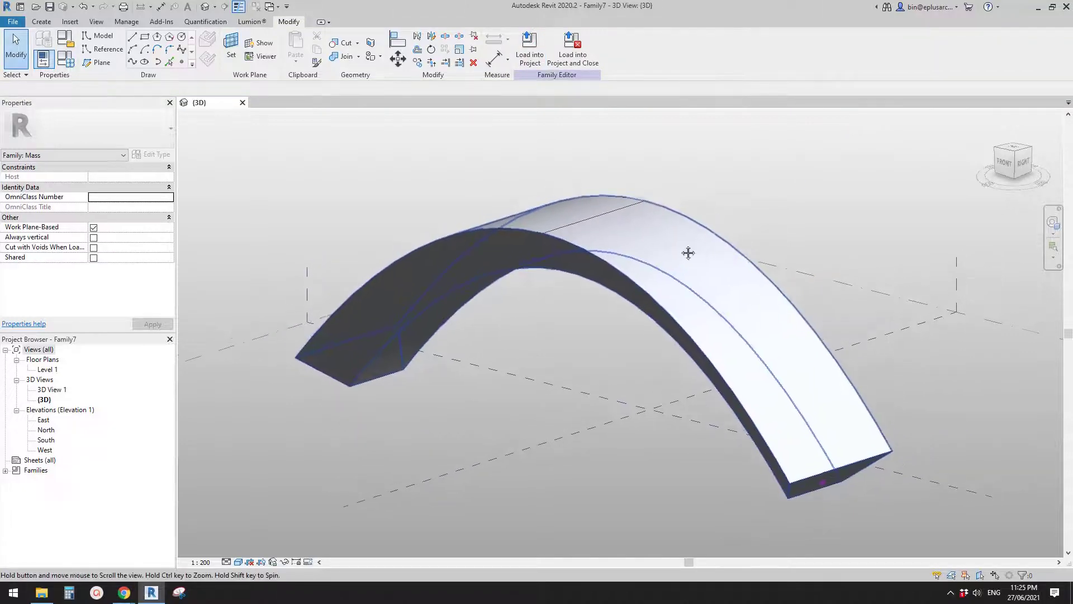
left_click(672, 241)
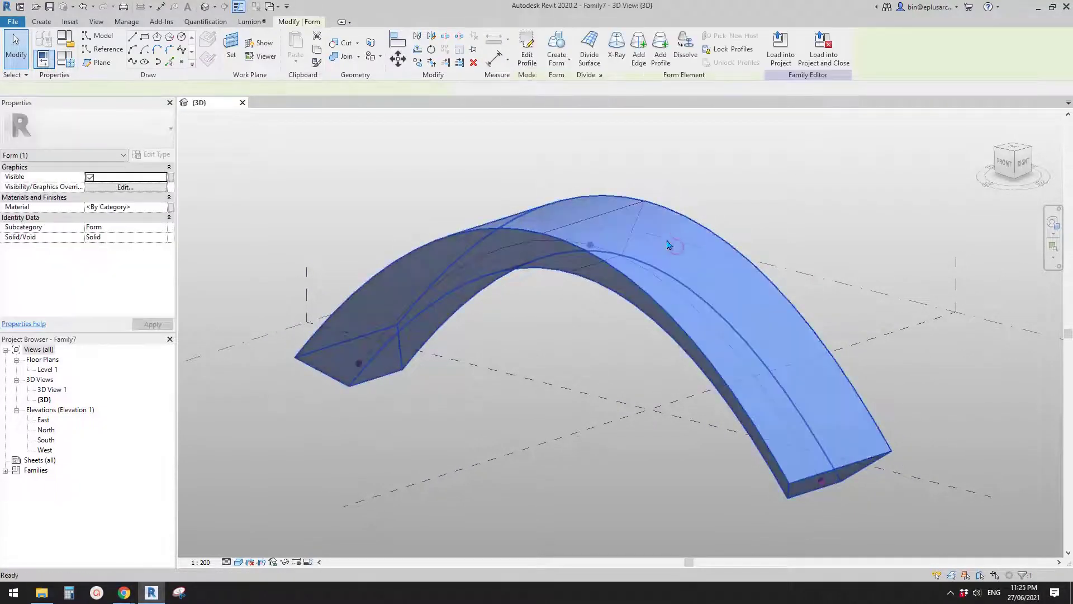
key("Delete")
Step: Create a solid form from all three trapezoid profiles together with the arch reference line as path
middle_click_drag(600, 295, 561, 314, "shift")
key("Tab")
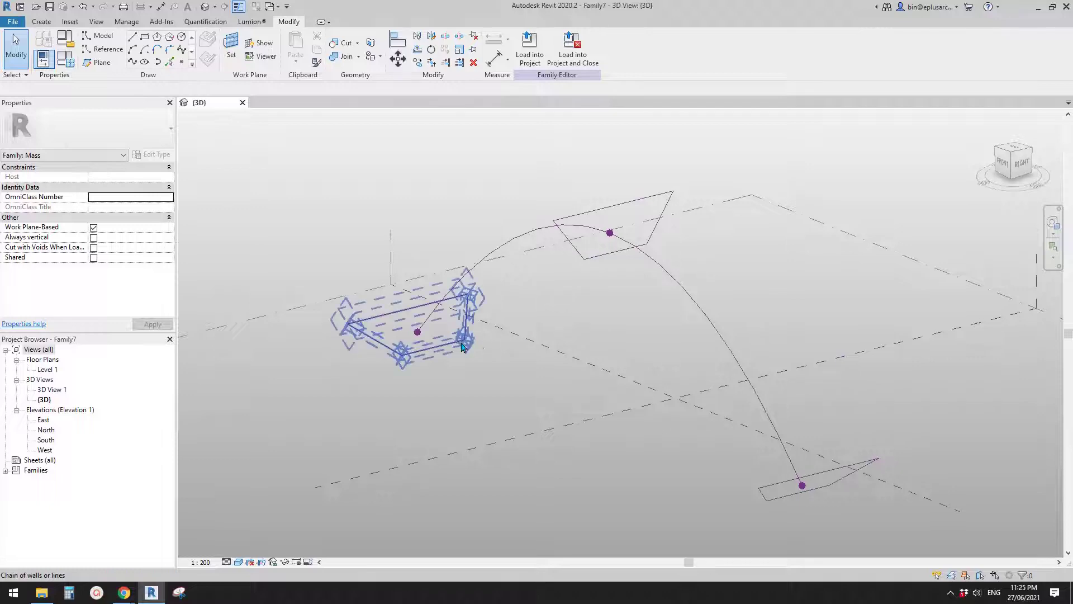
left_click(459, 342)
key("Tab")
left_click(632, 208, "ctrl")
key("Tab")
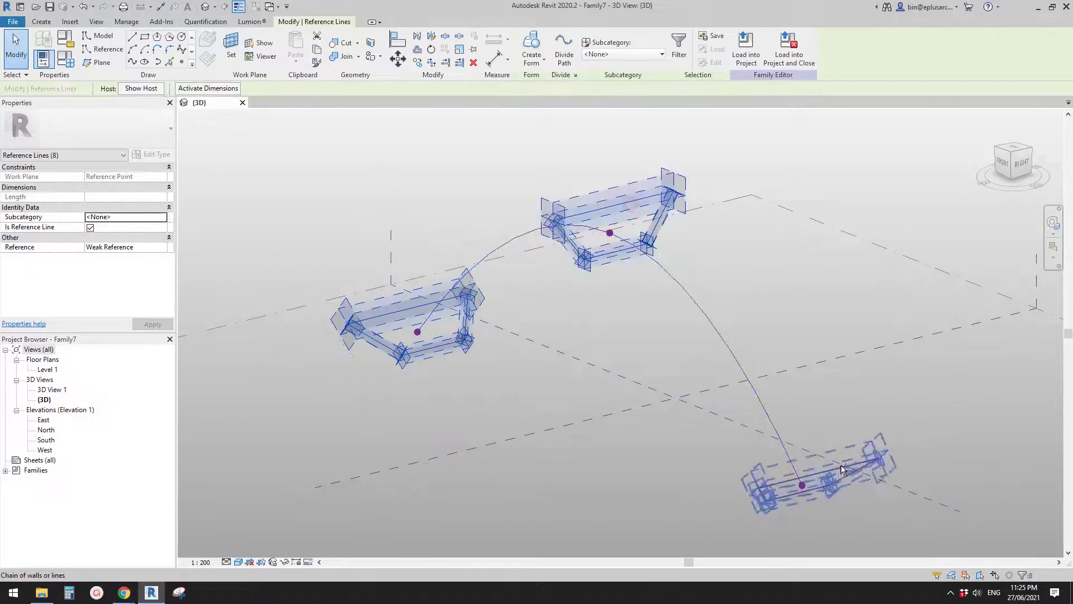
left_click(830, 439, "ctrl")
left_click(711, 320, "ctrl")
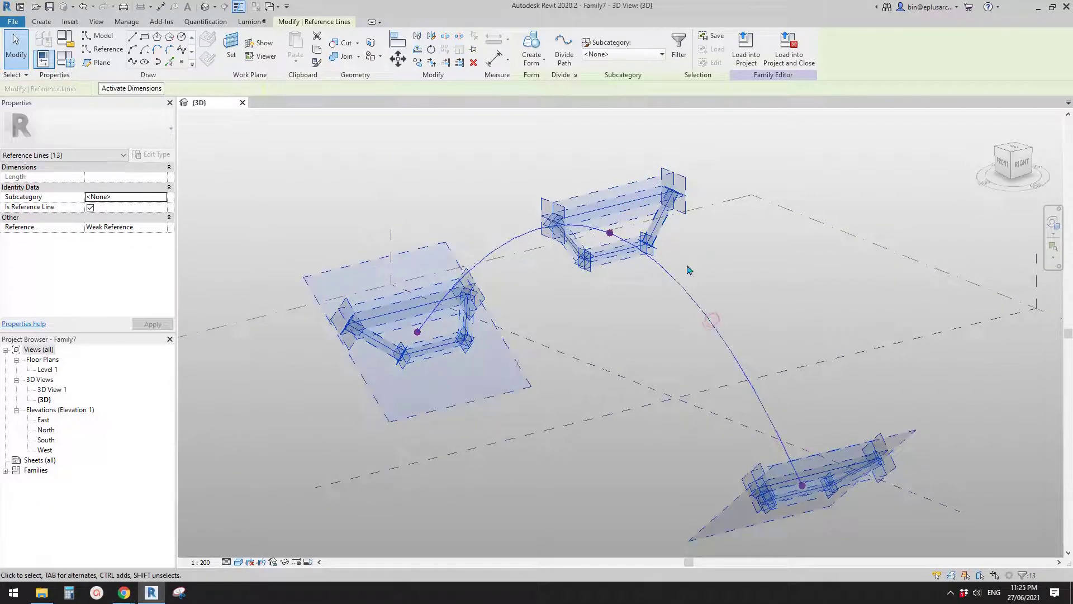
left_click(540, 48)
key("Escape")
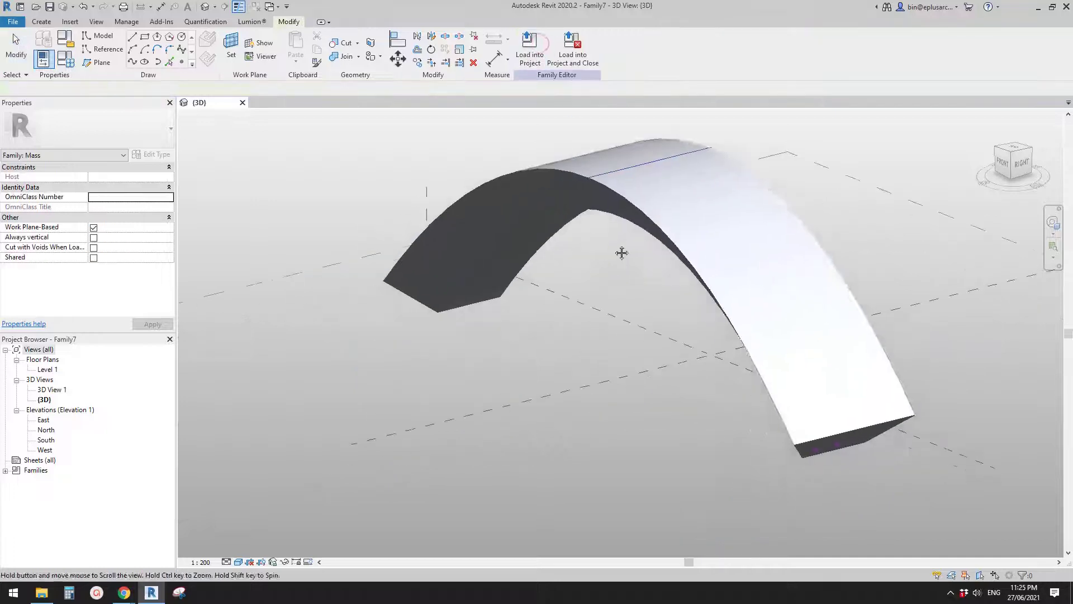
Step: Temporarily hide the new arched form so its profiles can be edited
left_click(510, 245)
key("h")
key("h")
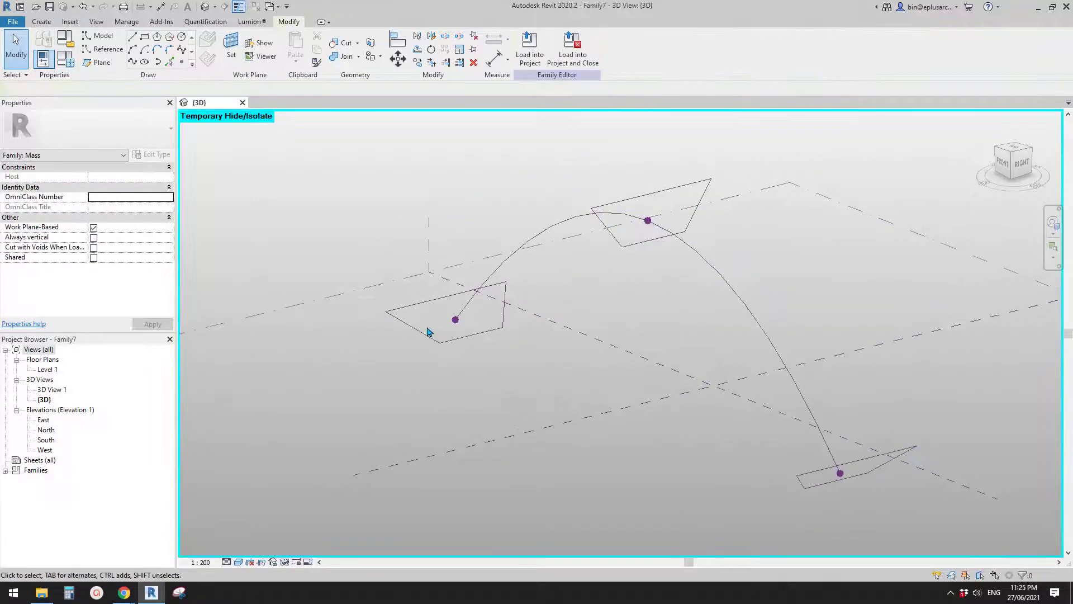
Step: Enlarge the profile at the arch's start by moving both side edges outward and raising its top edge
scroll(430, 324, "up", 2)
key("Tab")
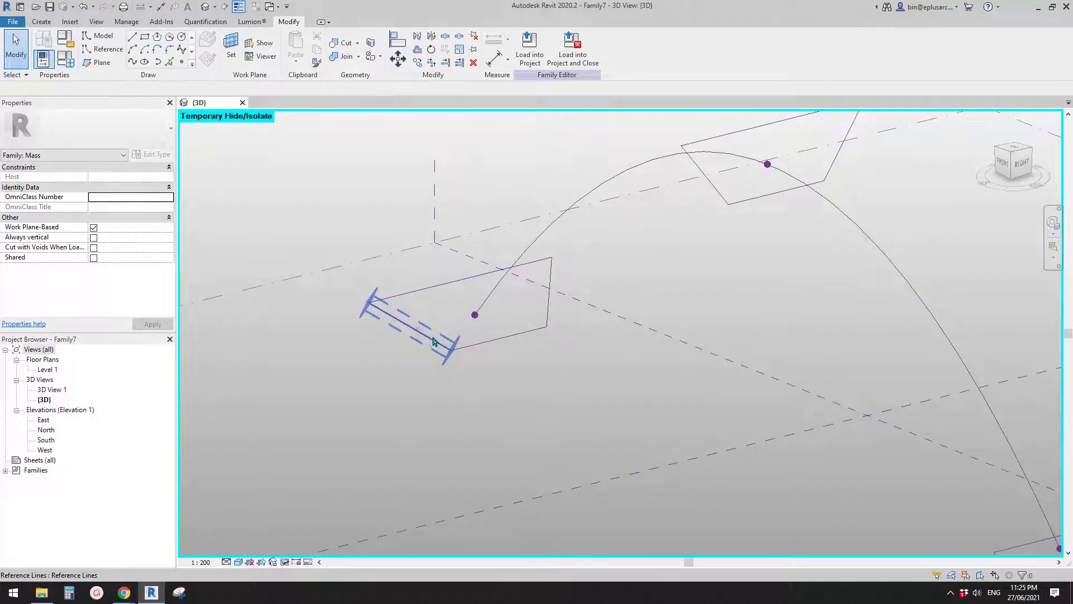
left_click(431, 339)
left_click_drag(396, 343, 583, 290)
middle_click_drag(433, 314, 446, 317)
left_click(432, 292)
left_click_drag(432, 286, 429, 277)
Step: Widen the apex profile by moving both of its slanted side edges outward
scroll(448, 290, "down", 1)
scroll(436, 332, "down", 1)
middle_click_drag(635, 294, 521, 309)
left_click(523, 308)
scroll(590, 240, "up", 3)
key("Tab")
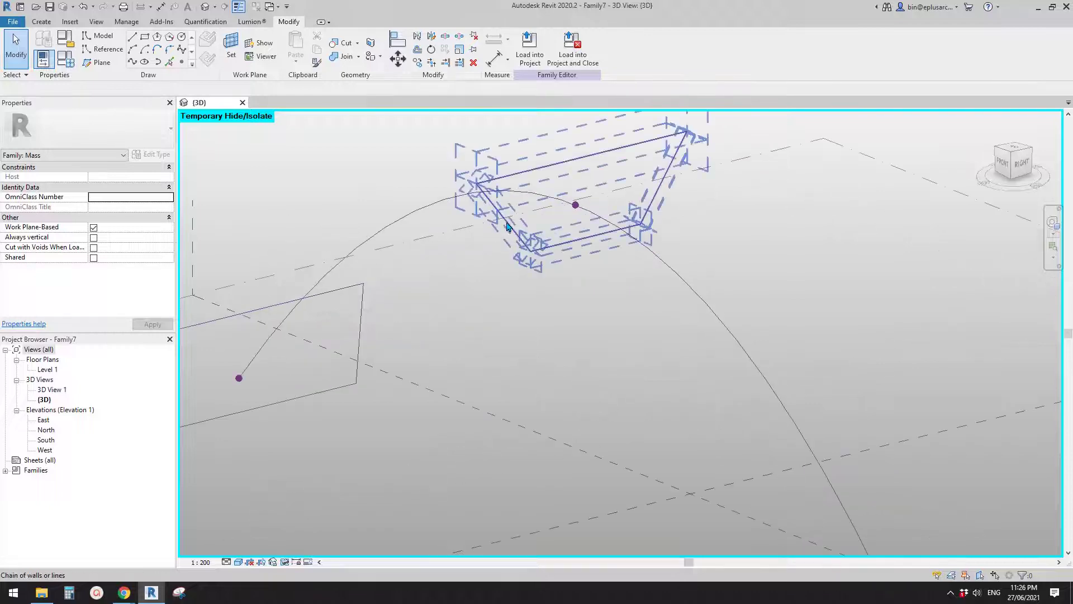
key("Tab")
left_click(507, 226)
scroll(497, 222, "up", 2)
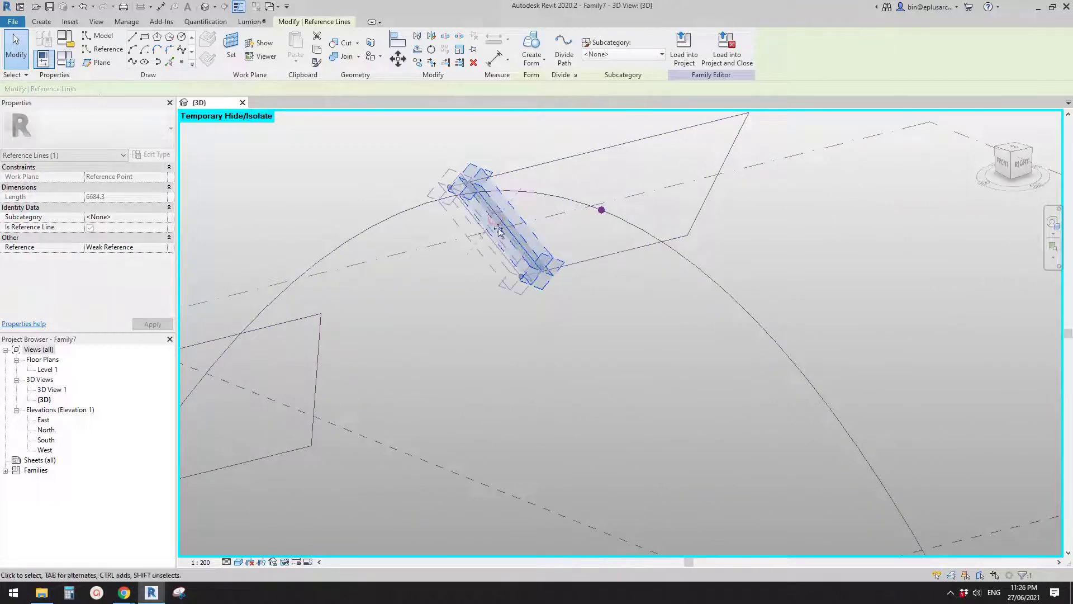
middle_click_drag(694, 202, 574, 238)
left_click(673, 213)
key("Tab")
key("Tab")
left_click(703, 208)
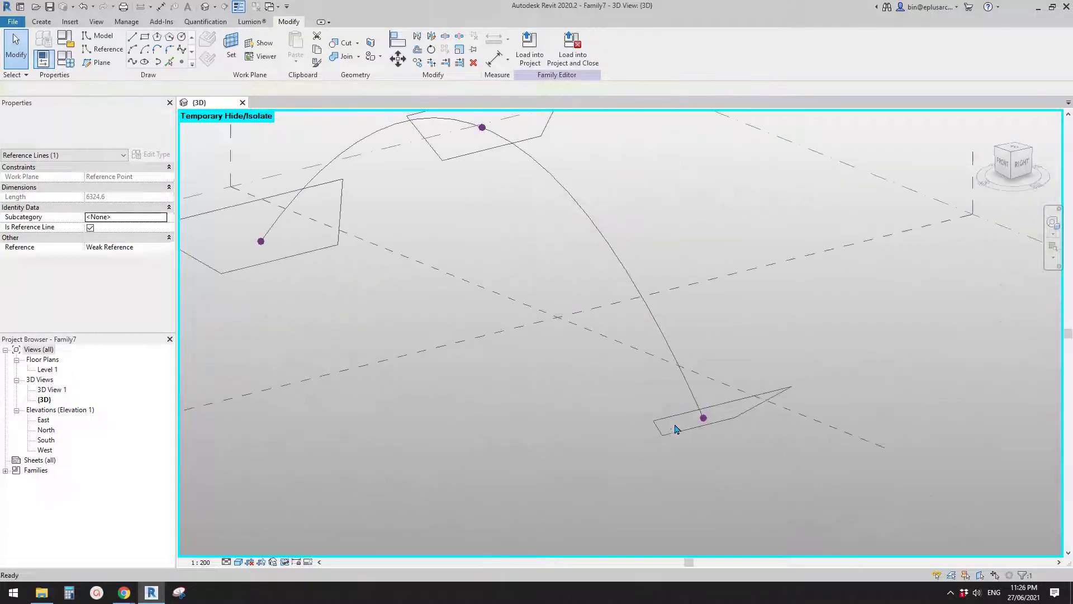
Step: Move the short side edge of the profile at the arch's far end outward and raise its top edge
left_click(678, 433)
scroll(678, 434, "up", 1)
middle_click_drag(683, 436, 643, 366, "shift")
key("Tab")
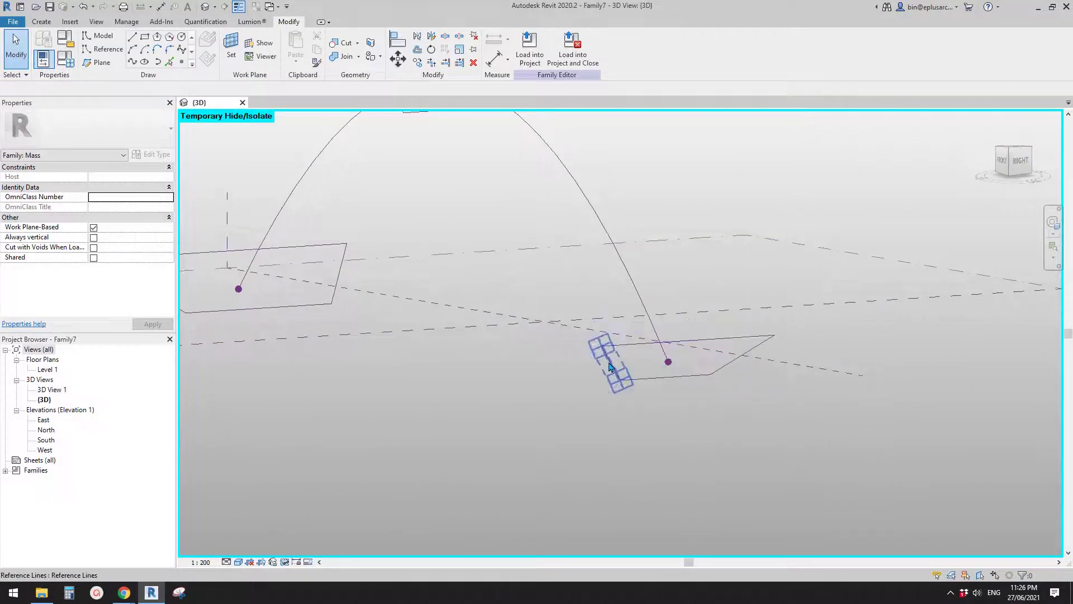
left_click(611, 366)
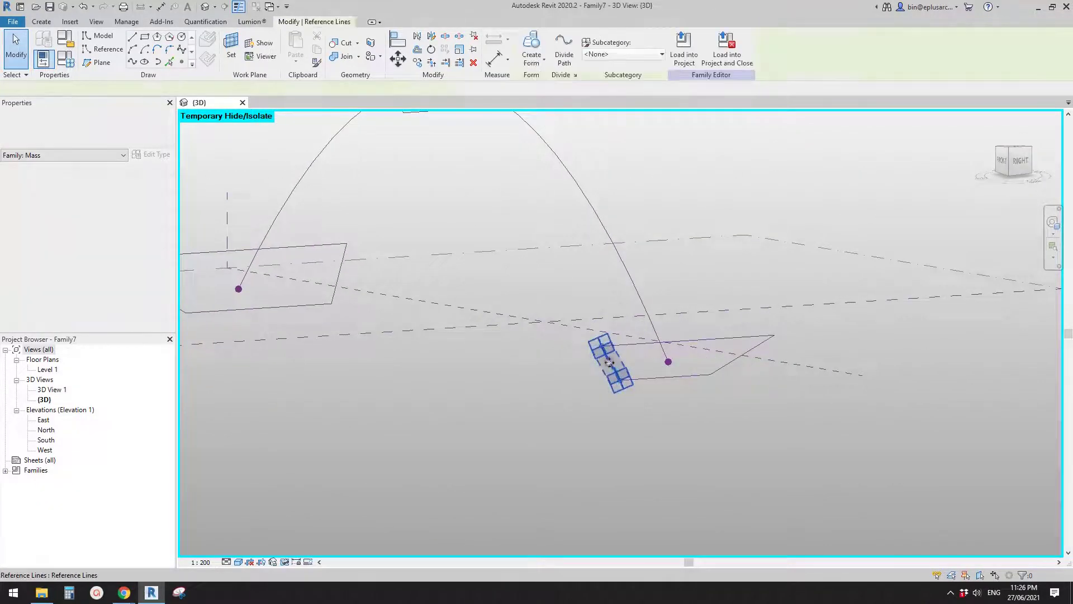
left_click(644, 349)
middle_click_drag(641, 342, 704, 340, "shift")
left_click_drag(716, 316, 761, 402)
left_click(761, 403)
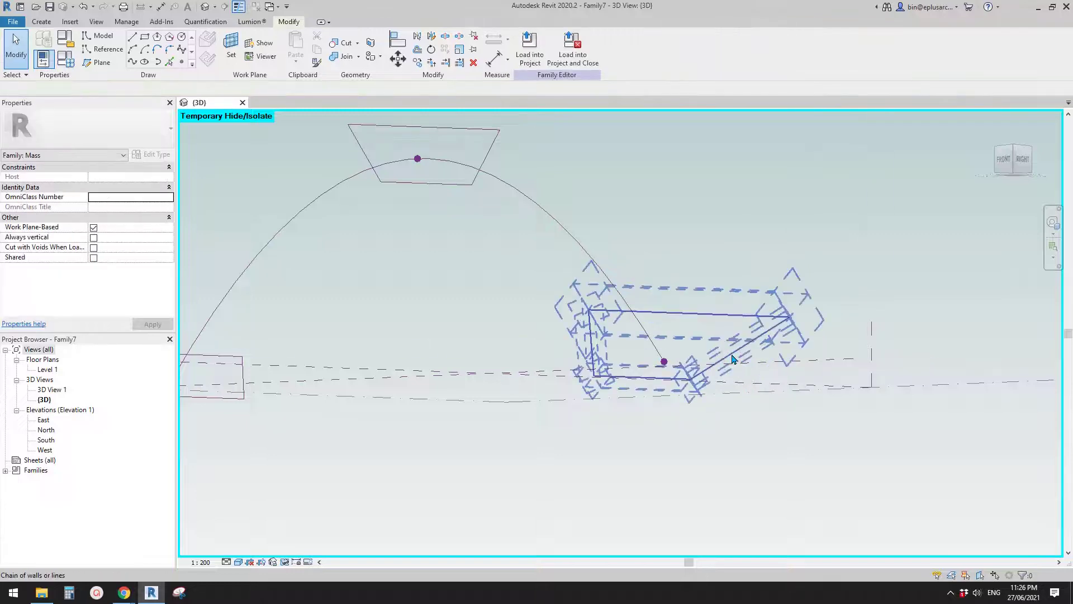
Step: Move the long slanted side edge of the far-end profile outward
key("Tab")
left_click(733, 352)
left_click(732, 352)
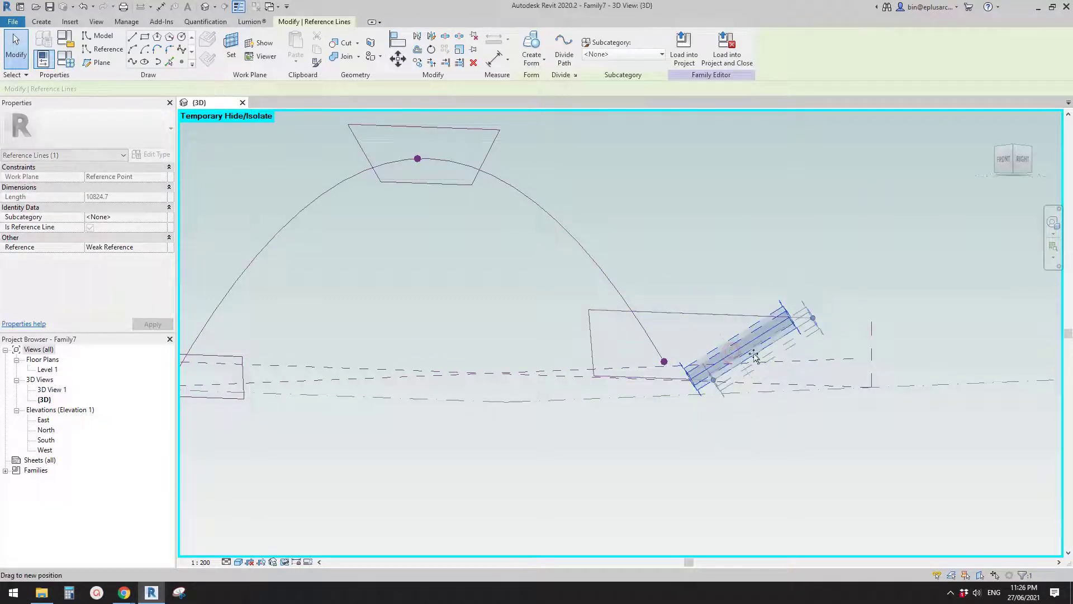
middle_click_drag(755, 359, 532, 151, "shift")
Step: Reset the temporary hide/isolate to restore the mass form and inspect the reshaped arch from the front
left_click(344, 189)
middle_click_drag(412, 199, 436, 216)
key("h")
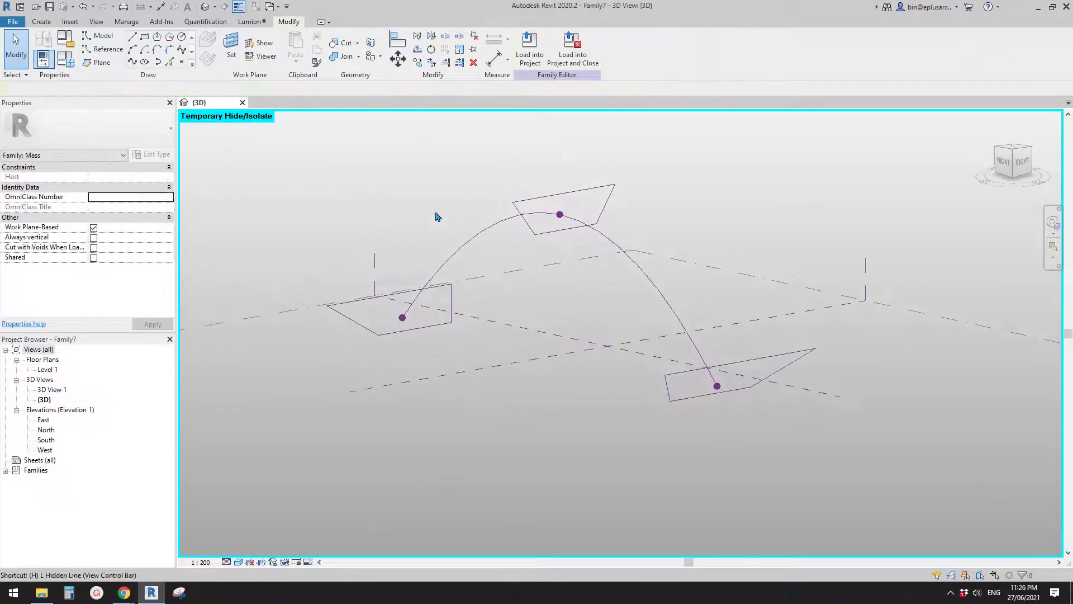
key("r")
middle_click_drag(524, 270, 562, 270)
middle_click_drag(562, 270, 713, 331, "shift")
left_click(703, 300)
left_click(502, 333)
middle_click_drag(502, 332, 633, 342)
mouse_move(362, 414)
middle_mouse_down("shift")
mouse_move(371, 378)
mouse_move(329, 373)
middle_mouse_up("shift")
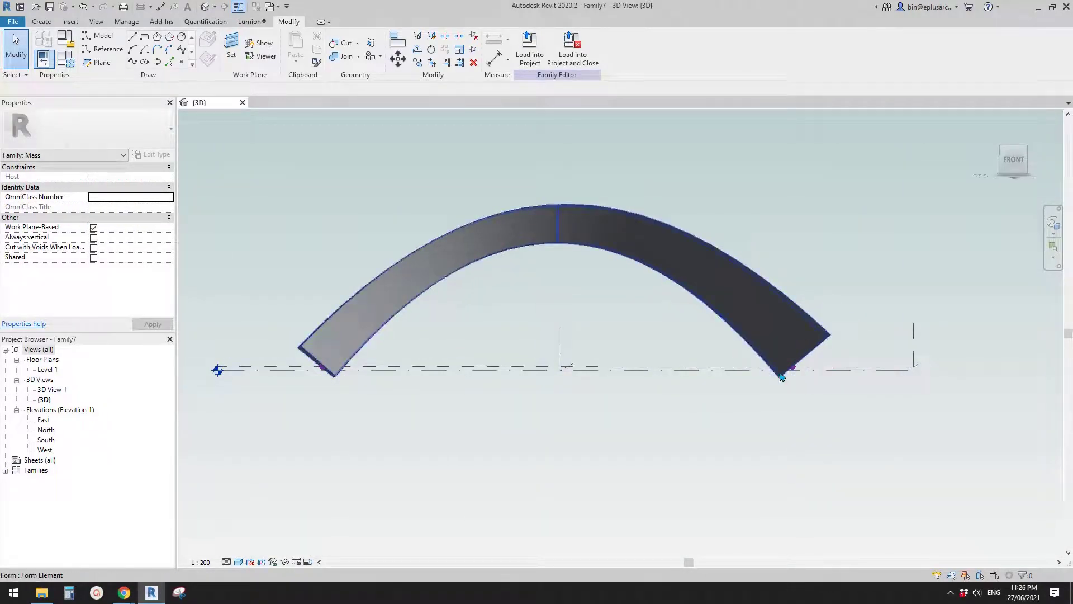
middle_click_drag(559, 378, 610, 376)
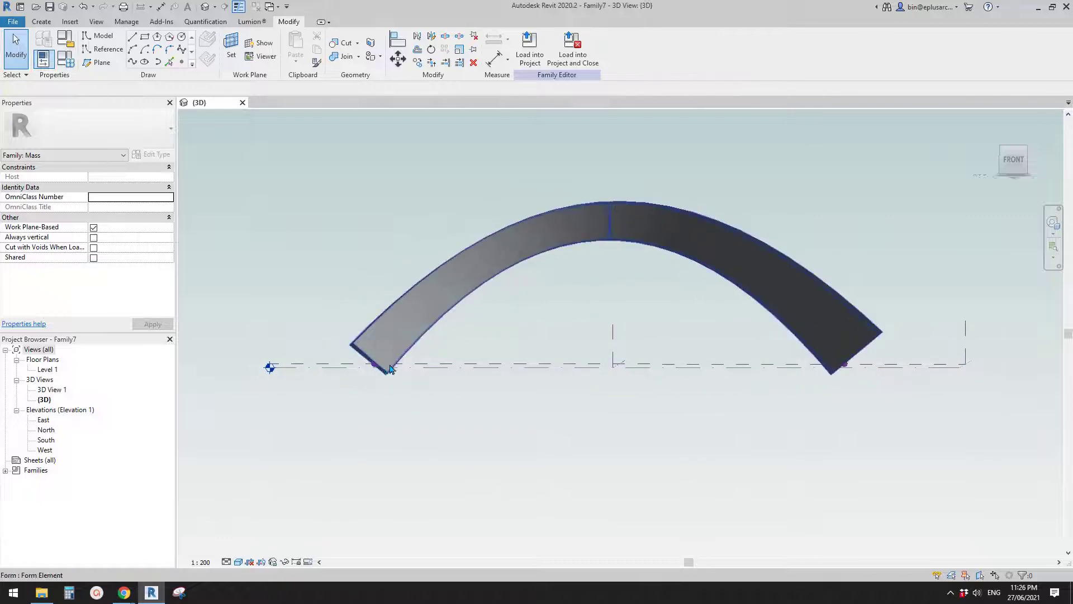
middle_click_drag(430, 388, 445, 391)
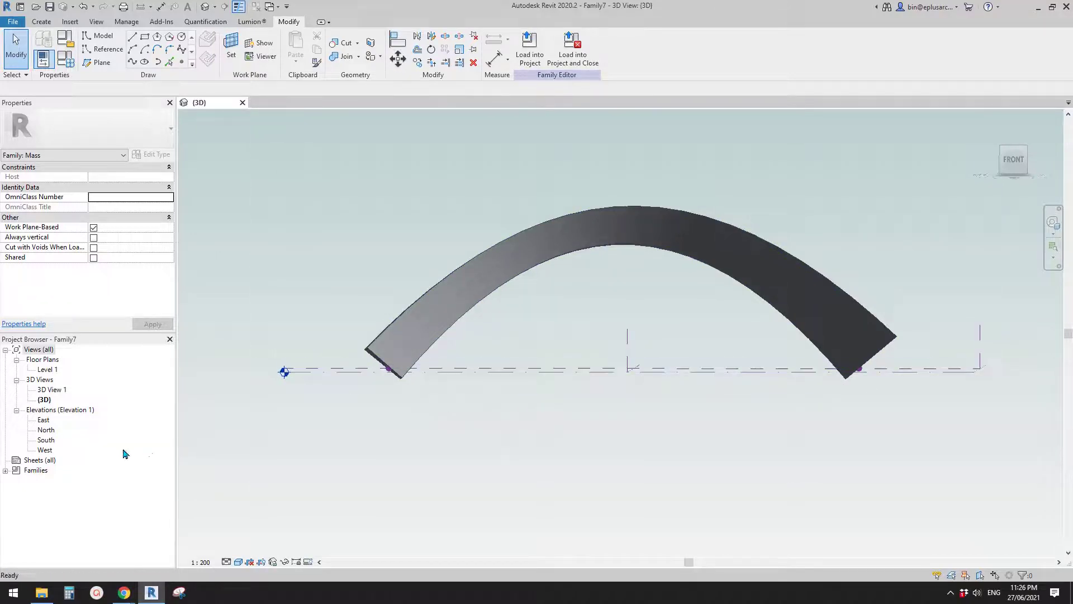
Step: In the South elevation, move the whole arch with its profiles vertically down until the start profile's upper corner meets Level 1
double_click(46, 440)
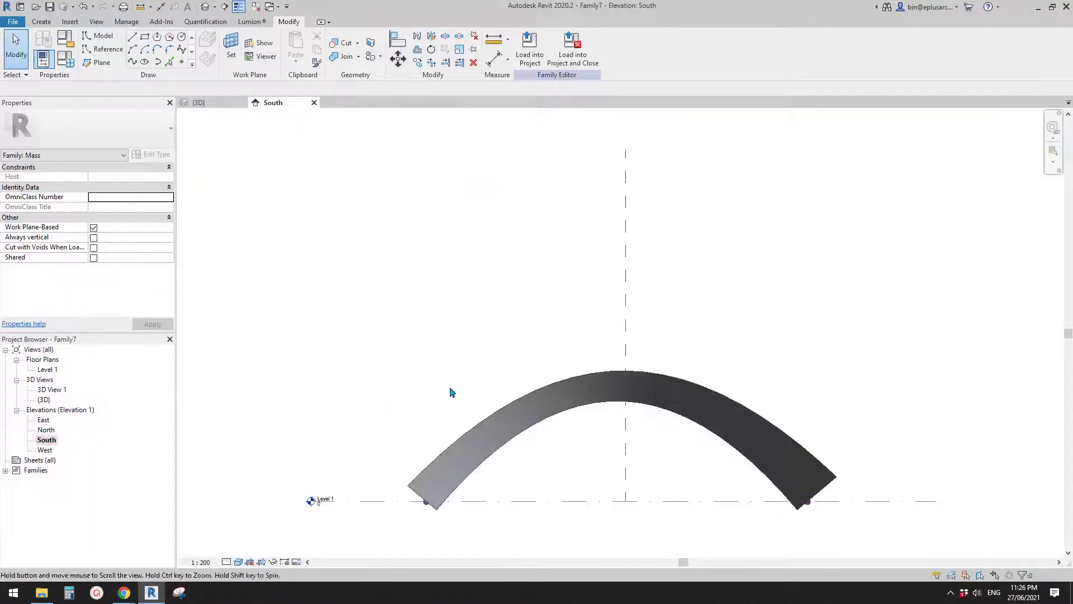
left_click_drag(685, 438, 875, 509)
middle_click_drag(485, 428, 517, 411)
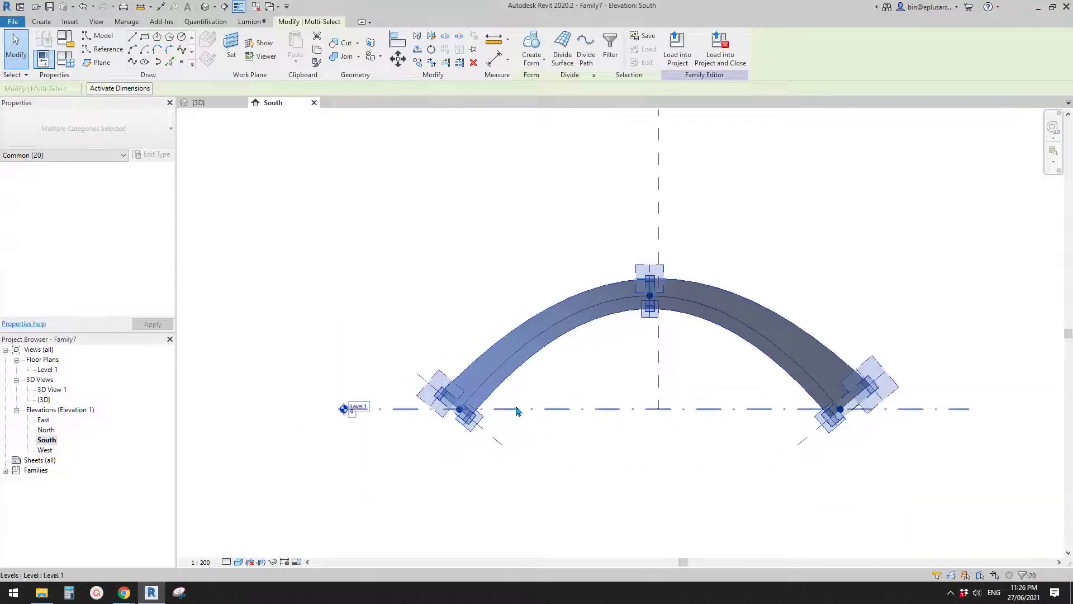
key("v")
scroll(433, 398, "up", 4)
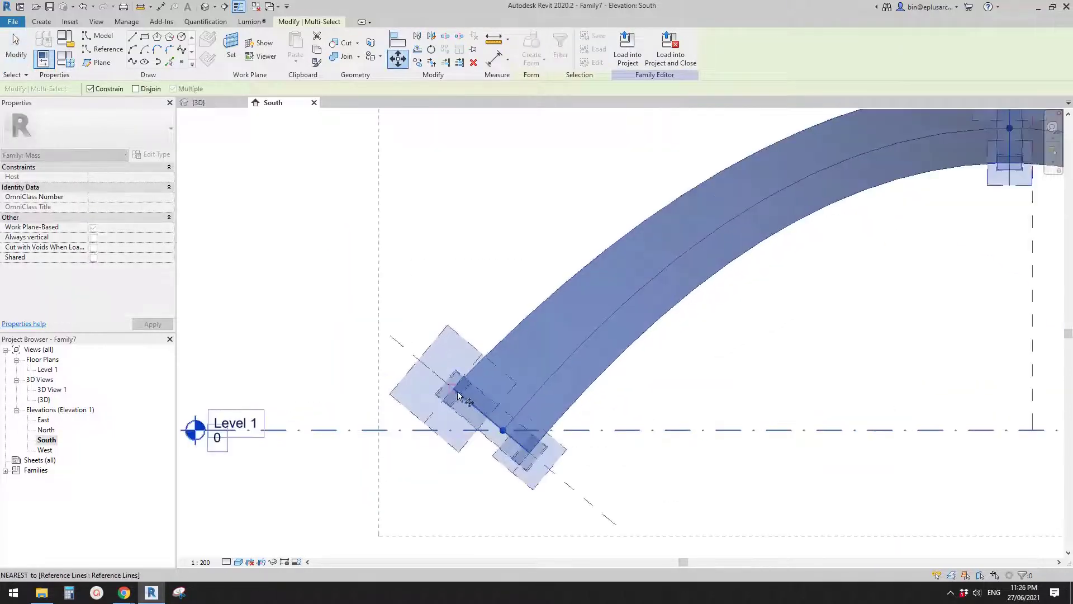
left_click(454, 391)
left_click(452, 440)
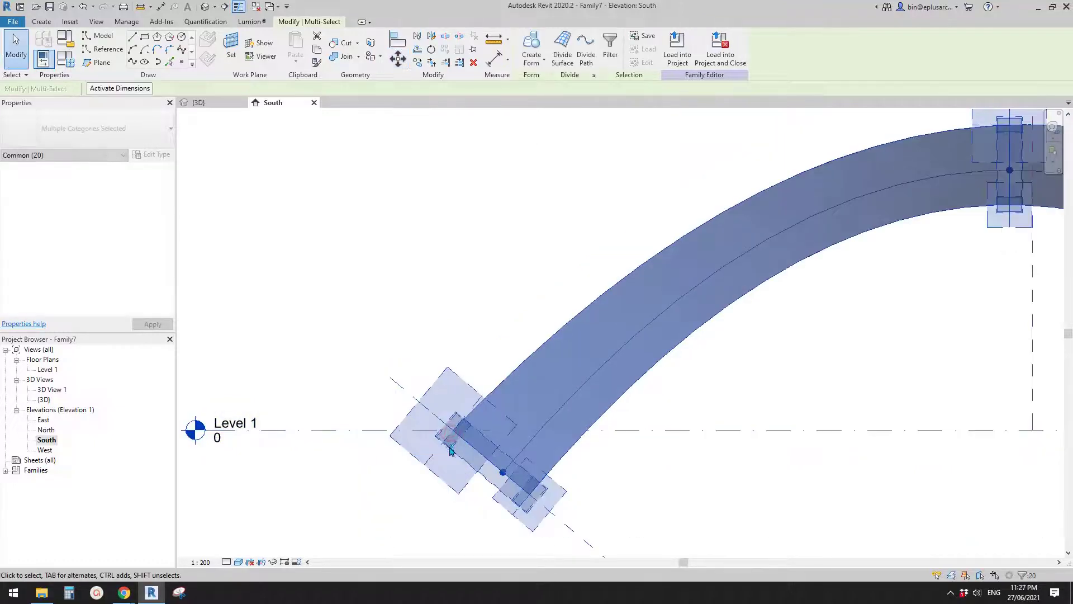
scroll(453, 446, "down", 3)
left_click(597, 423)
middle_click_drag(601, 419, 564, 358)
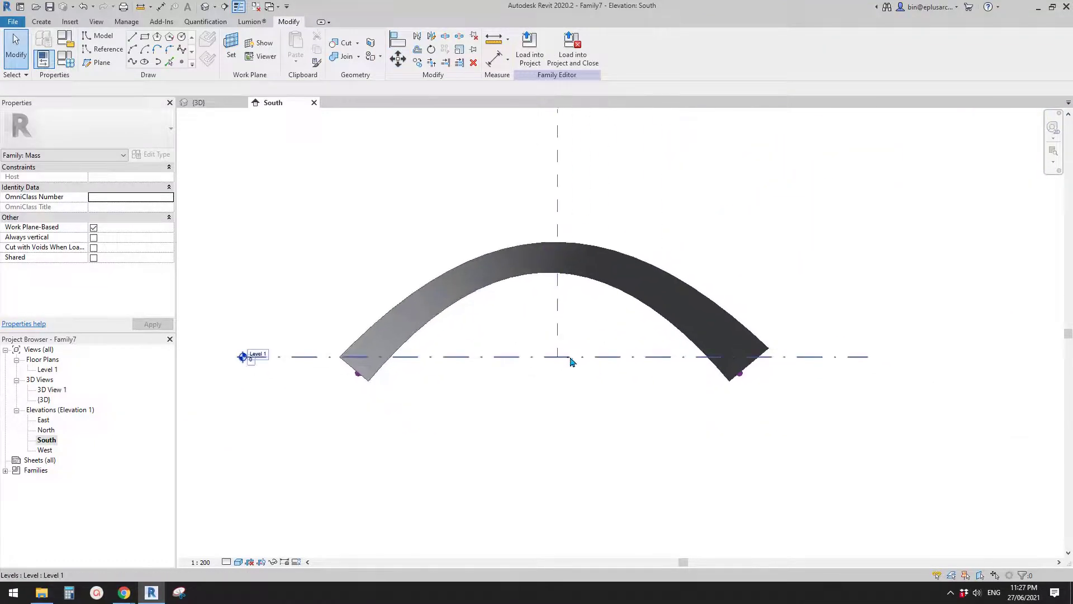
scroll(769, 357, "up", 1)
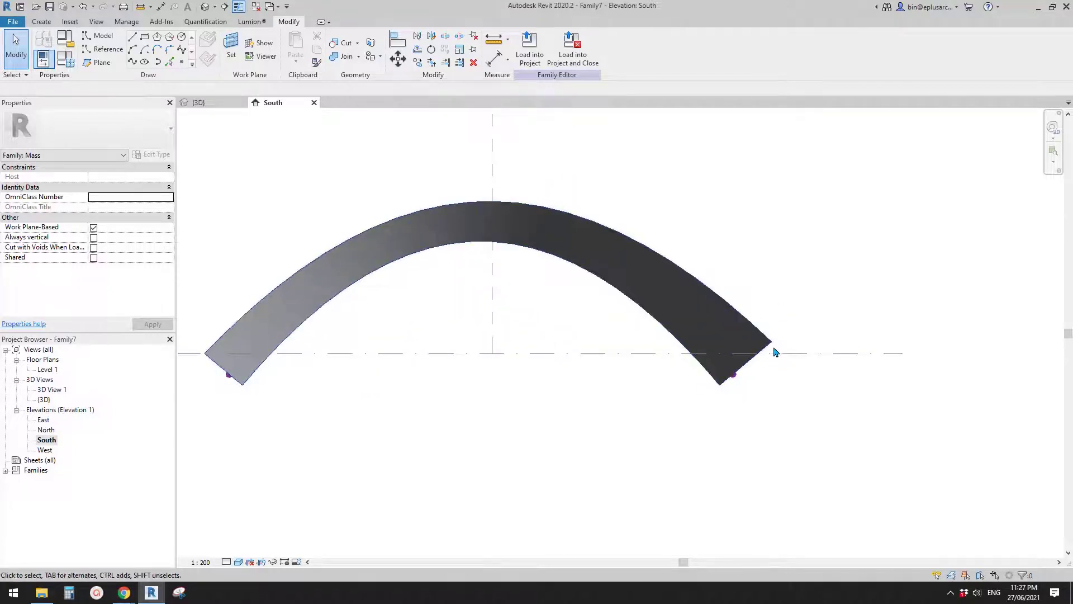
scroll(769, 353, "down", 1)
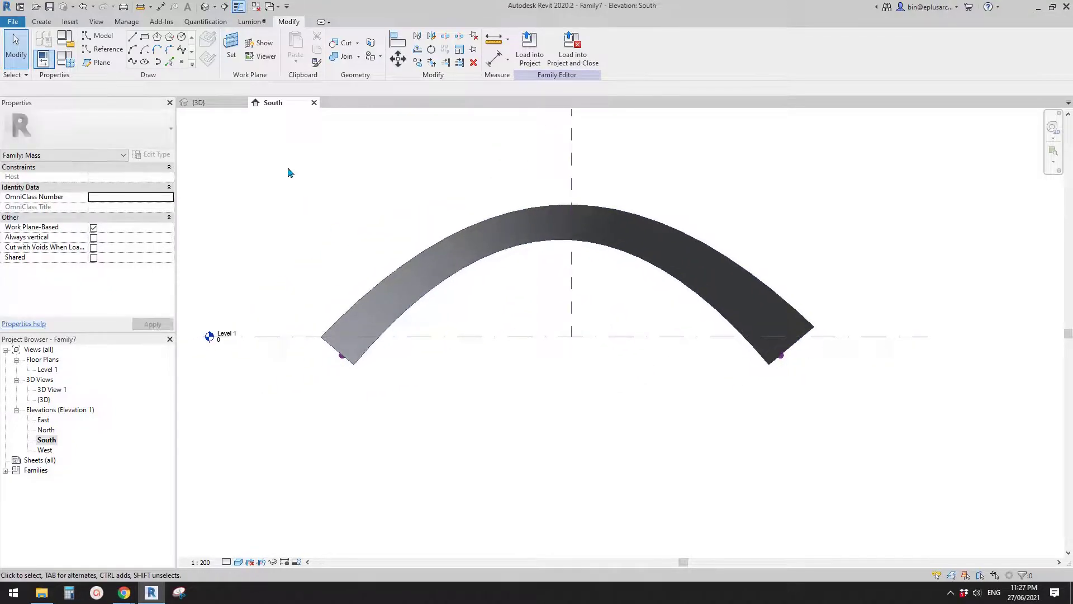
Step: Move the whole arch with its profiles further down until the far-end profile's upper corner meets Level 1
left_click_drag(288, 167, 863, 461)
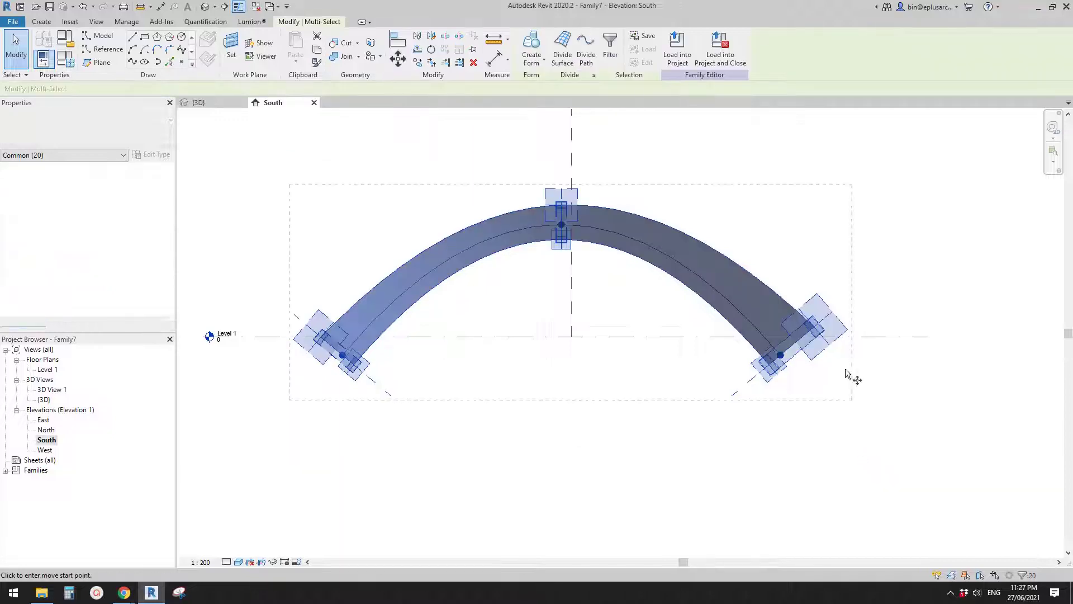
scroll(815, 330, "up", 3)
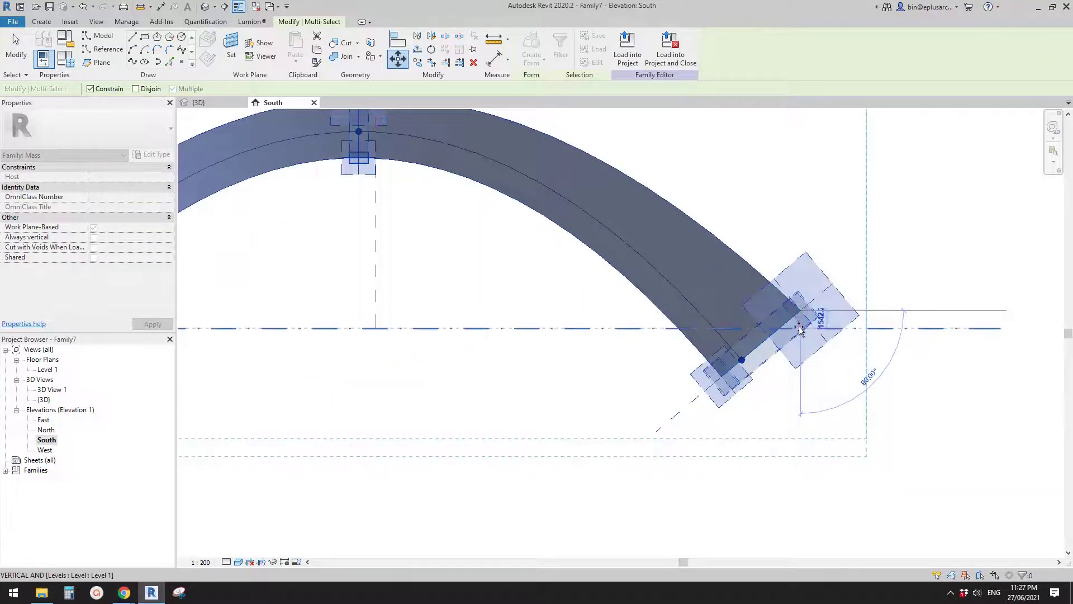
left_click(799, 331)
scroll(781, 342, "down", 2)
middle_click_drag(642, 364, 731, 346)
key("Escape")
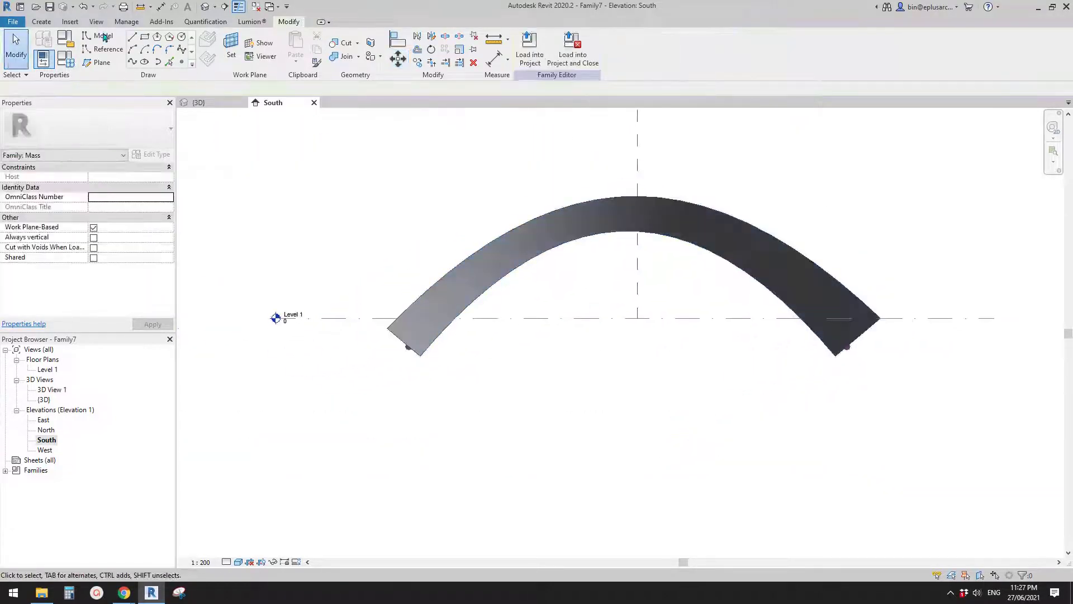
Step: Draw a reference-line rectangle about 85000 wide and 14000 high below Level 1, enclosing both arch ends
left_click(48, 23)
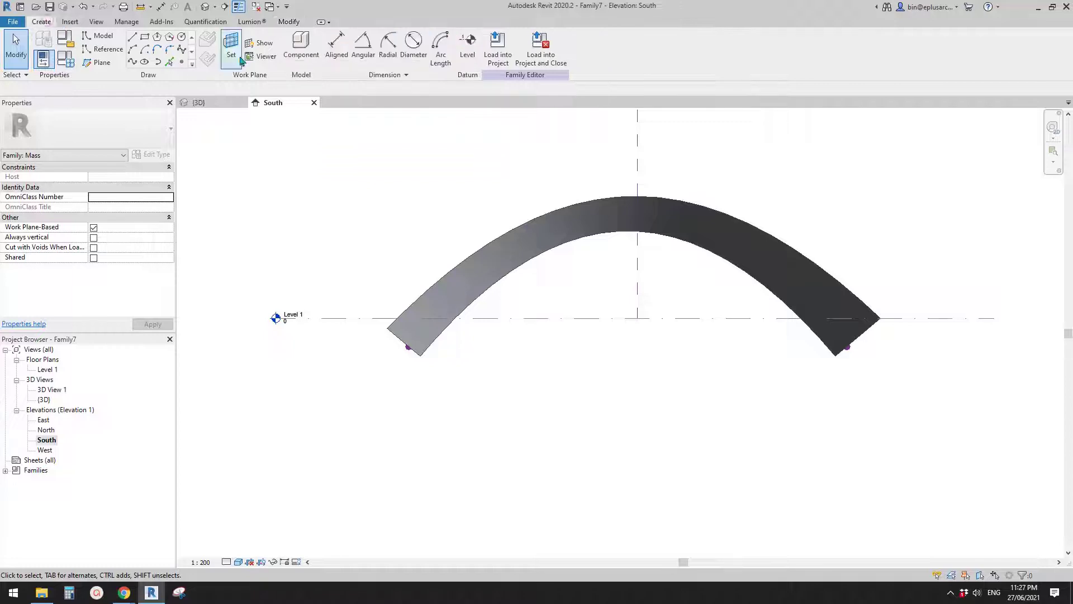
left_click(101, 49)
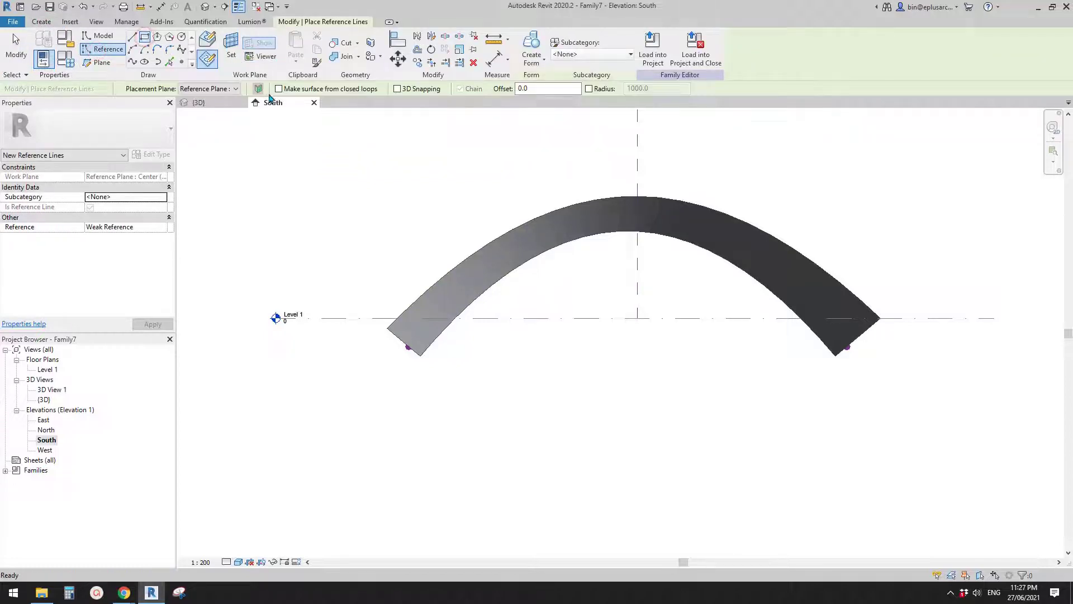
left_click(359, 318)
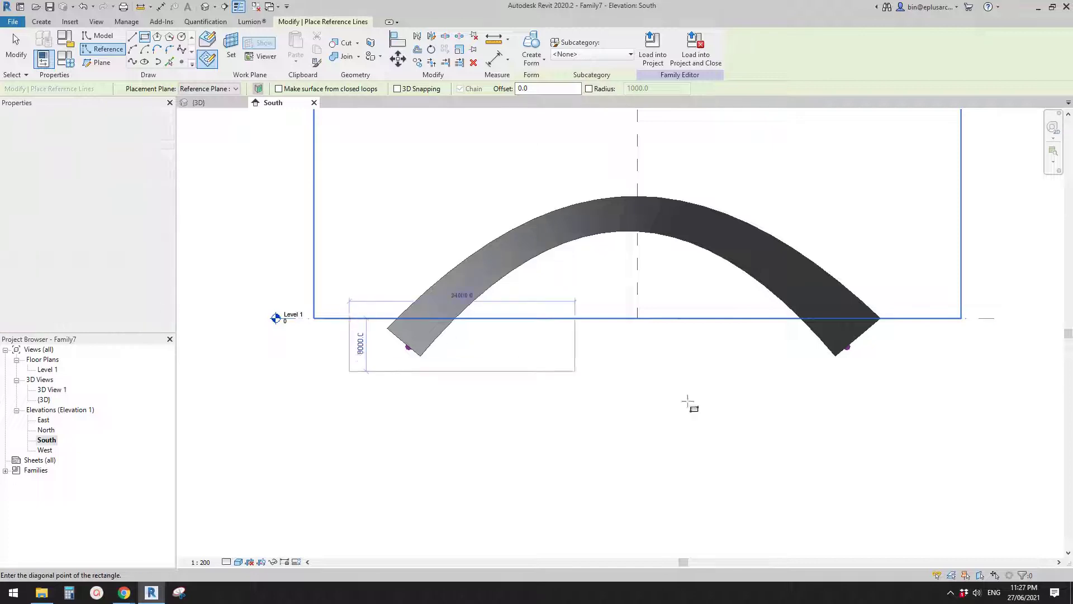
left_click(914, 412)
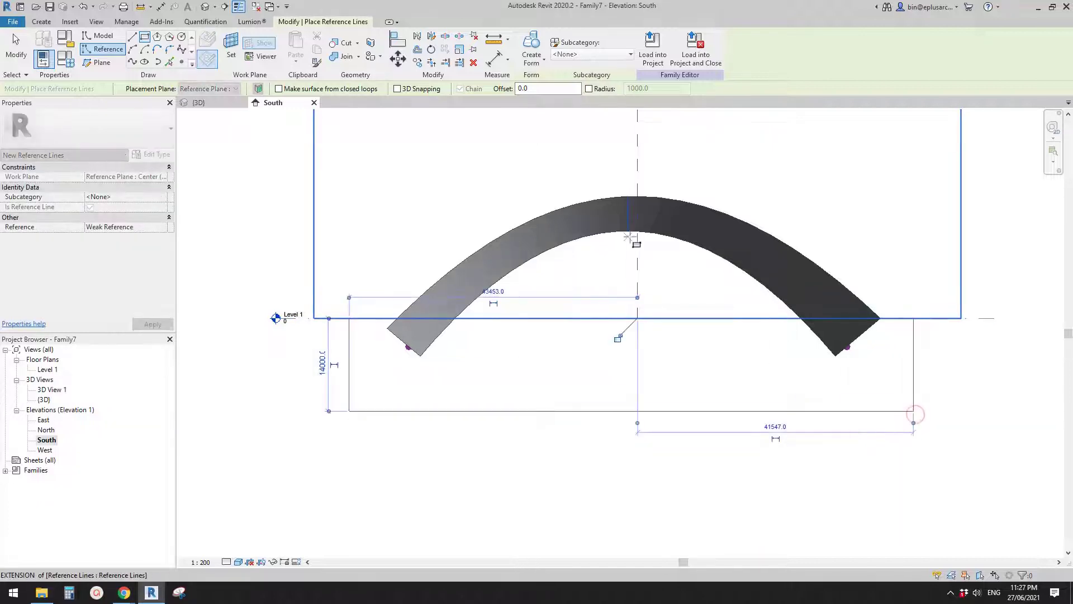
key("Escape")
key("Escape")
Step: Create an extruded void form from the rectangle to cut the arch ends below Level 1
left_click(506, 406)
left_click(506, 404)
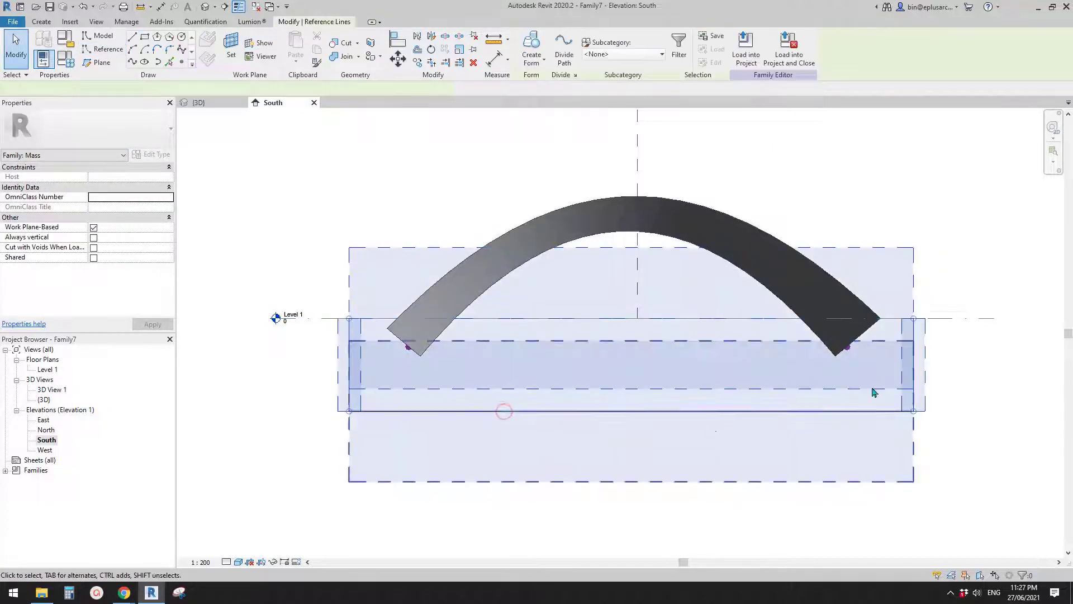
left_click(538, 66)
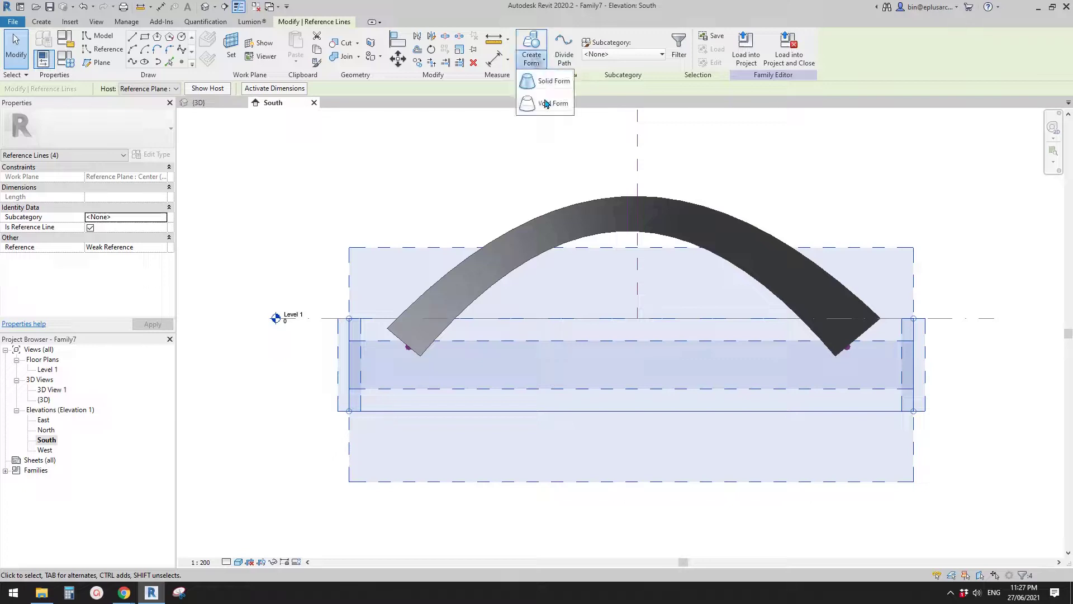
left_click(551, 81)
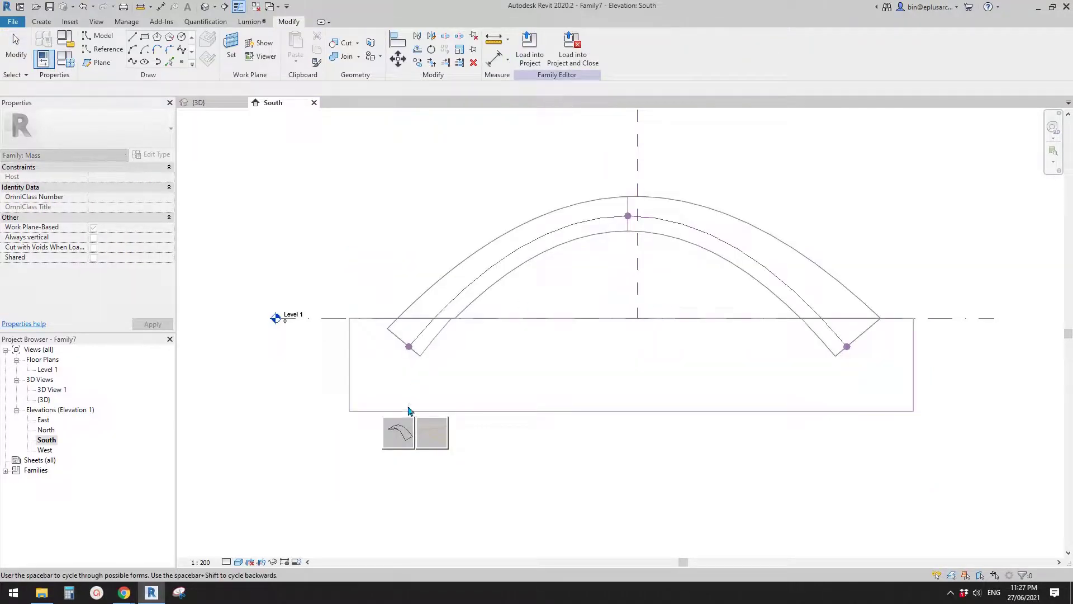
left_click(401, 437)
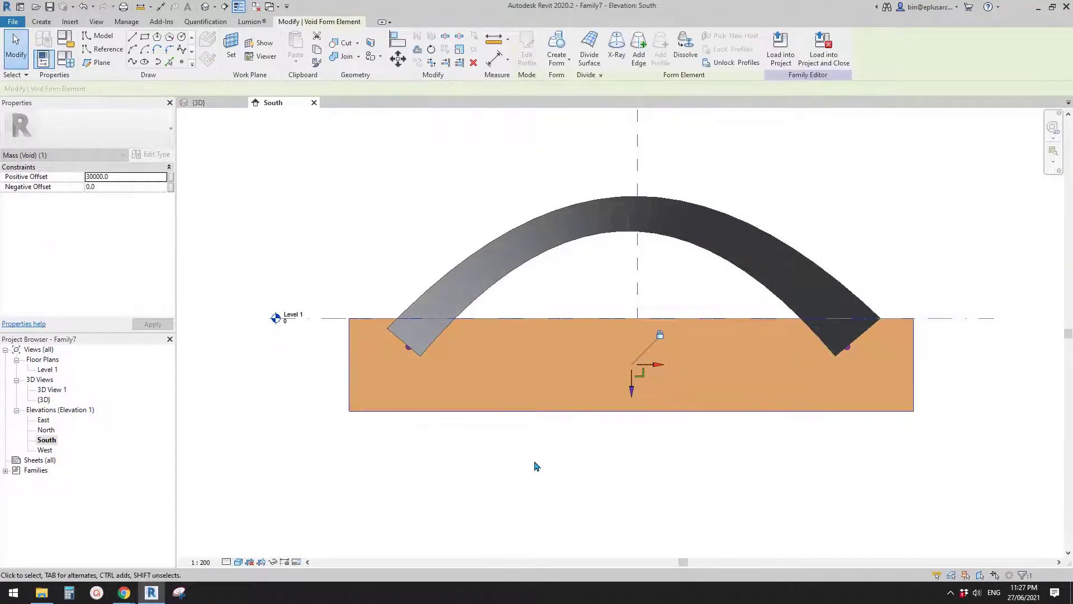
left_click(560, 471)
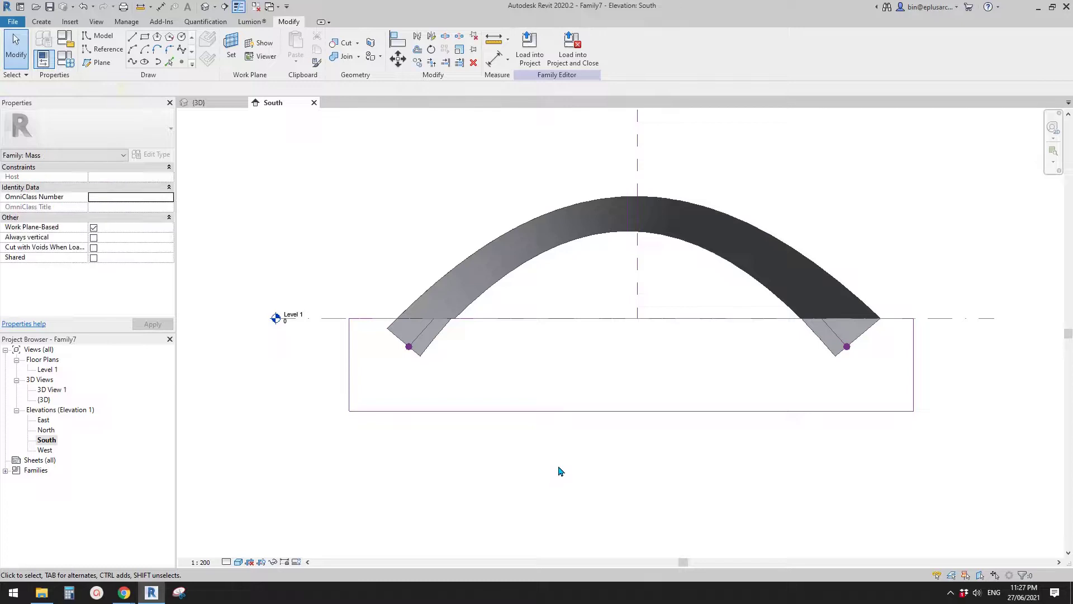
Step: In the 3D view, set the void form's negative offset to 30000 so it cuts across the full width of both arch ends
left_click(204, 6)
middle_click_drag(439, 192, 303, 229, "shift")
middle_click_drag(690, 372, 623, 399, "shift")
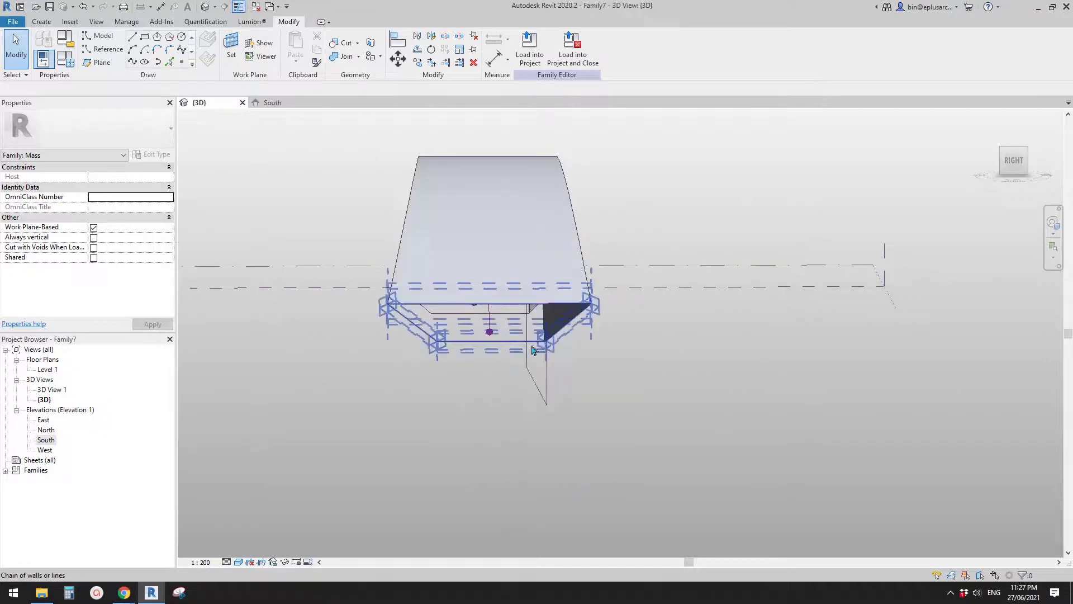
middle_click_drag(531, 358, 672, 295, "shift")
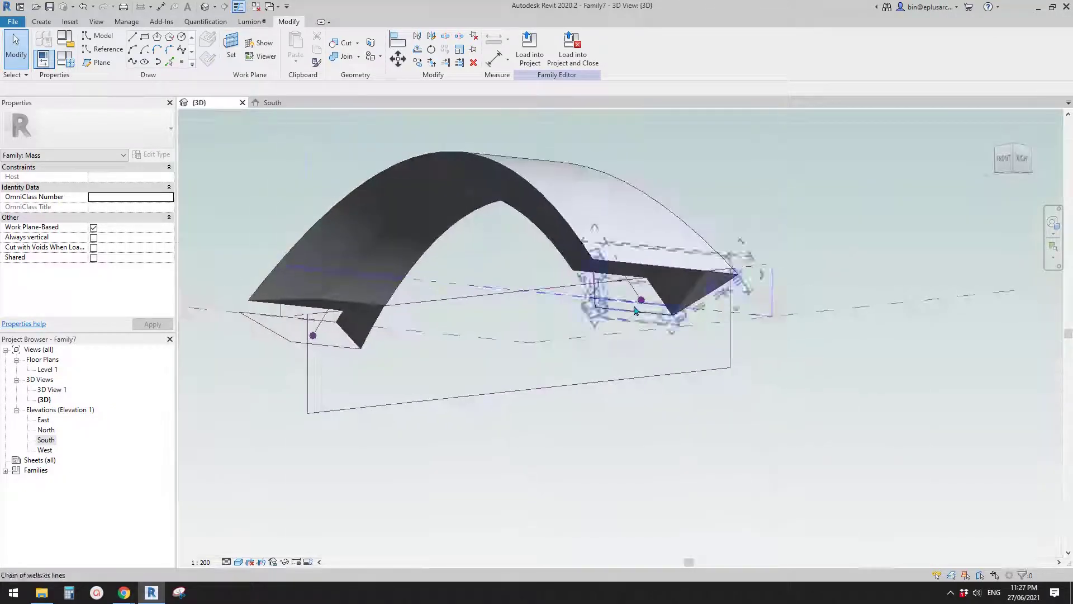
left_click(685, 289)
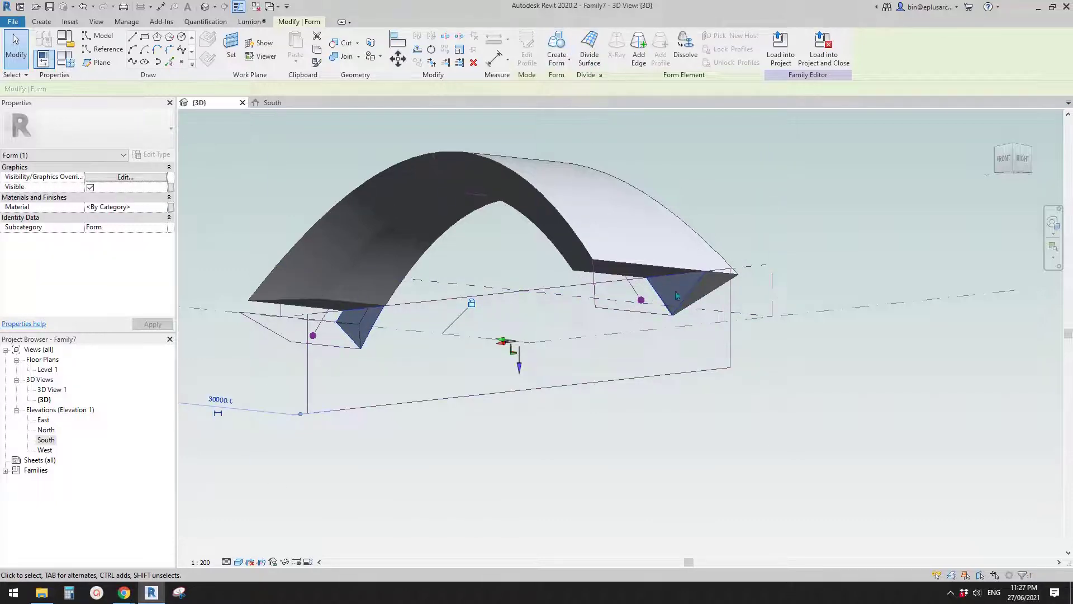
key("Tab")
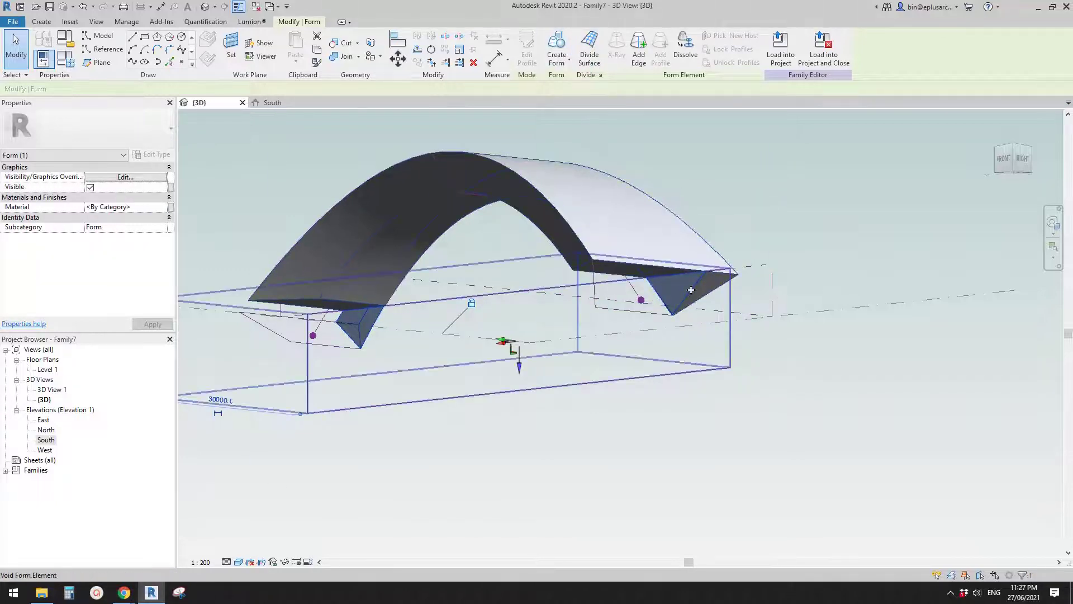
left_click(691, 290)
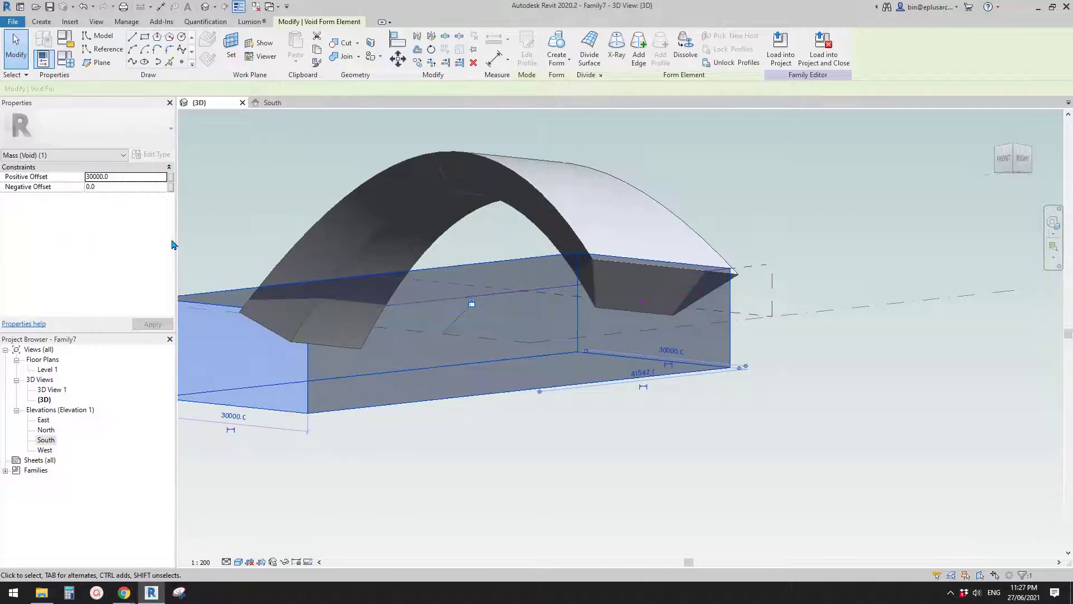
left_click(109, 188)
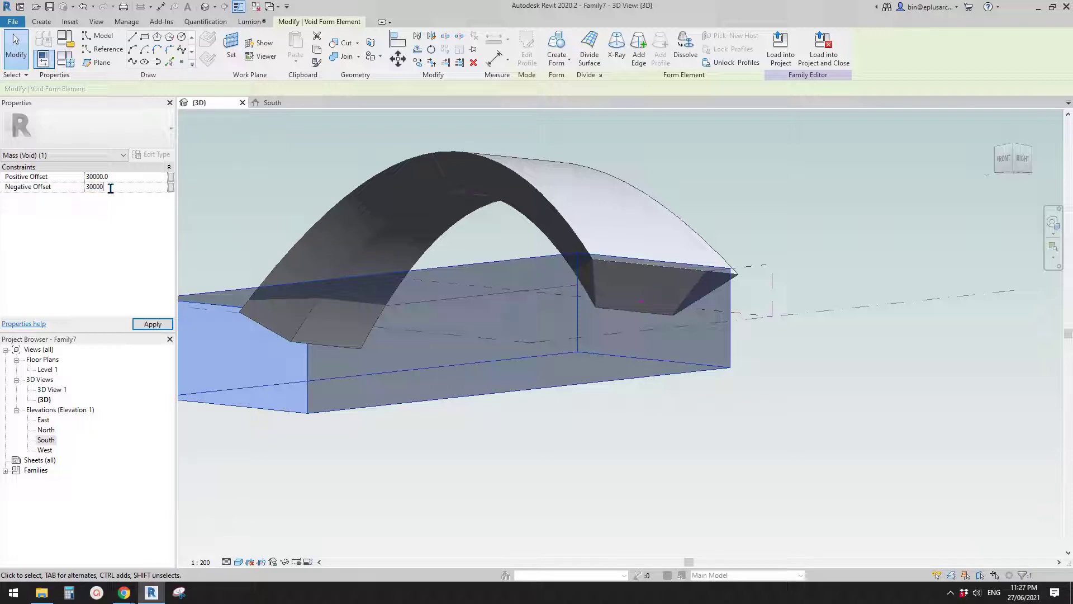
middle_click_drag(272, 183, 577, 330, "shift")
left_click(659, 345)
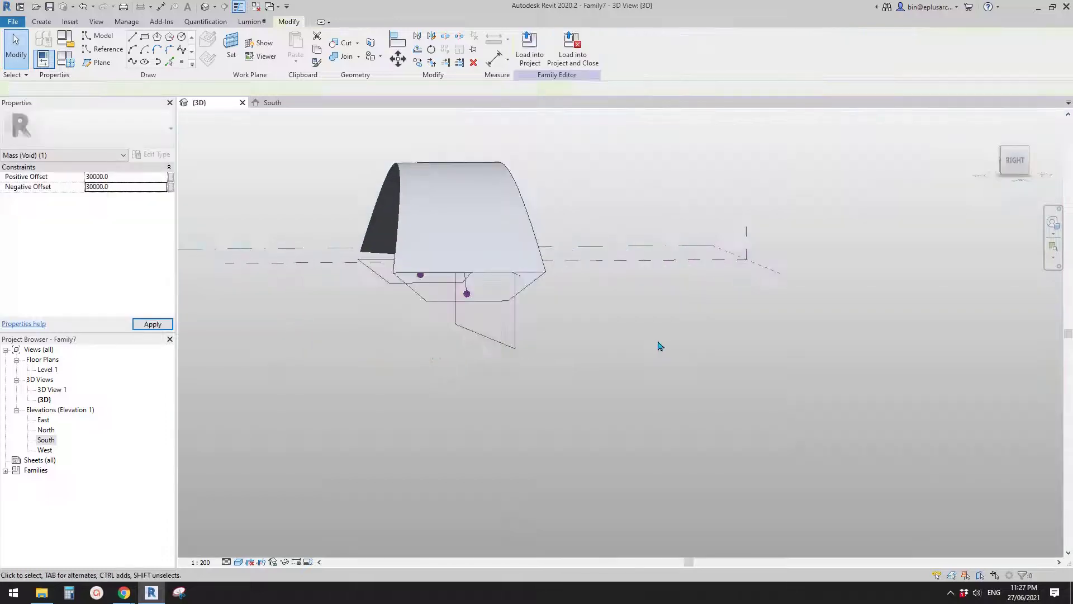
middle_click_drag(563, 273, 609, 357, "shift")
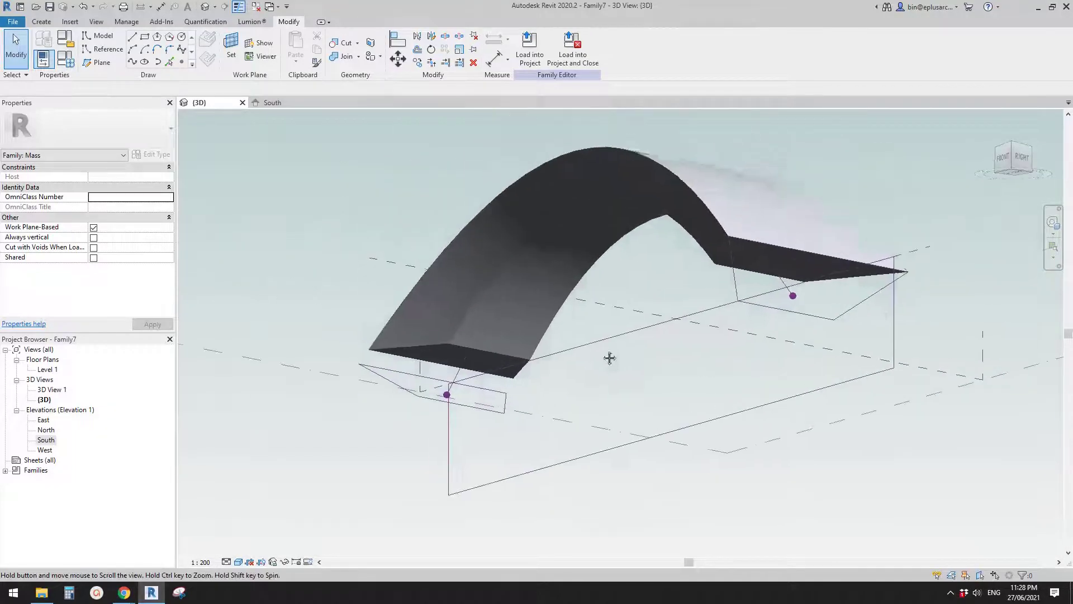
middle_click_drag(597, 257, 554, 364, "shift")
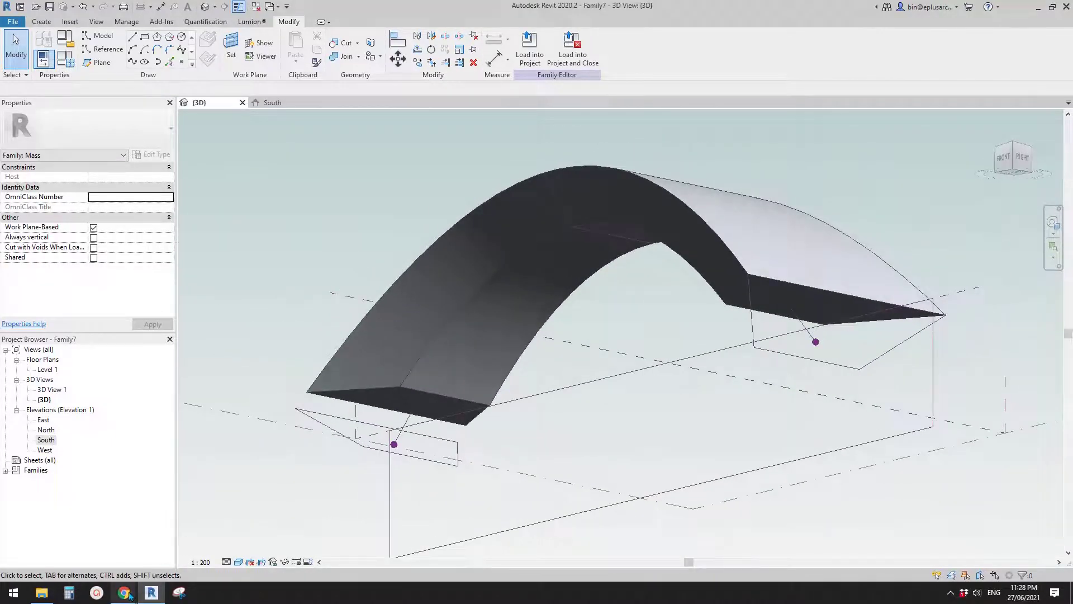
Step: Switch to Chrome to examine the Le Monde Group Headquarters reference photo, and return to Revit for a closer view of the arch's underside
mouse_move(129, 596)
left_click(149, 541)
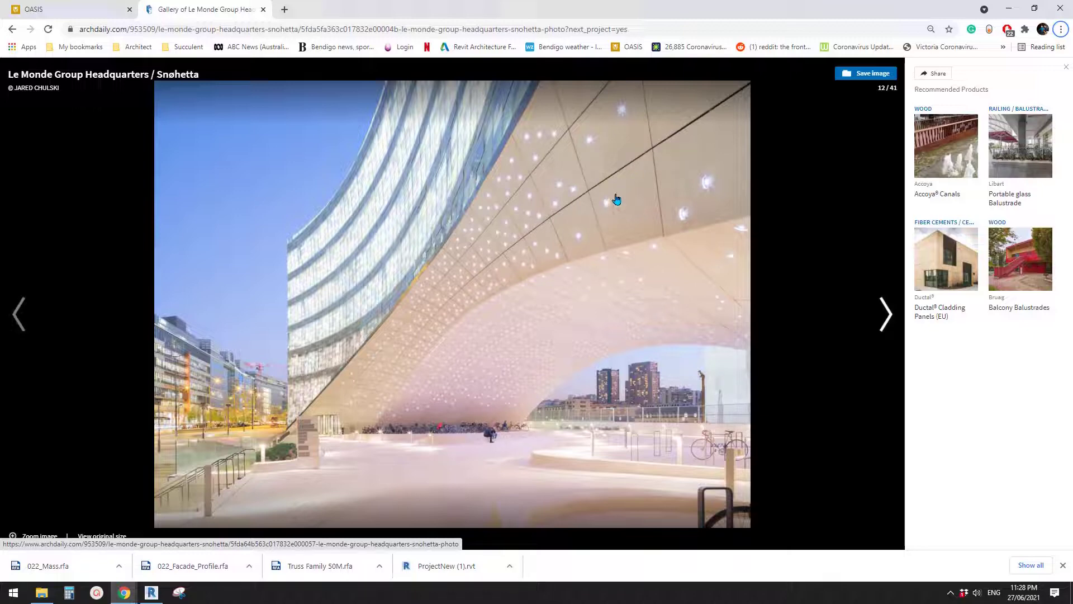
left_click(152, 593)
middle_click_drag(511, 405, 504, 412)
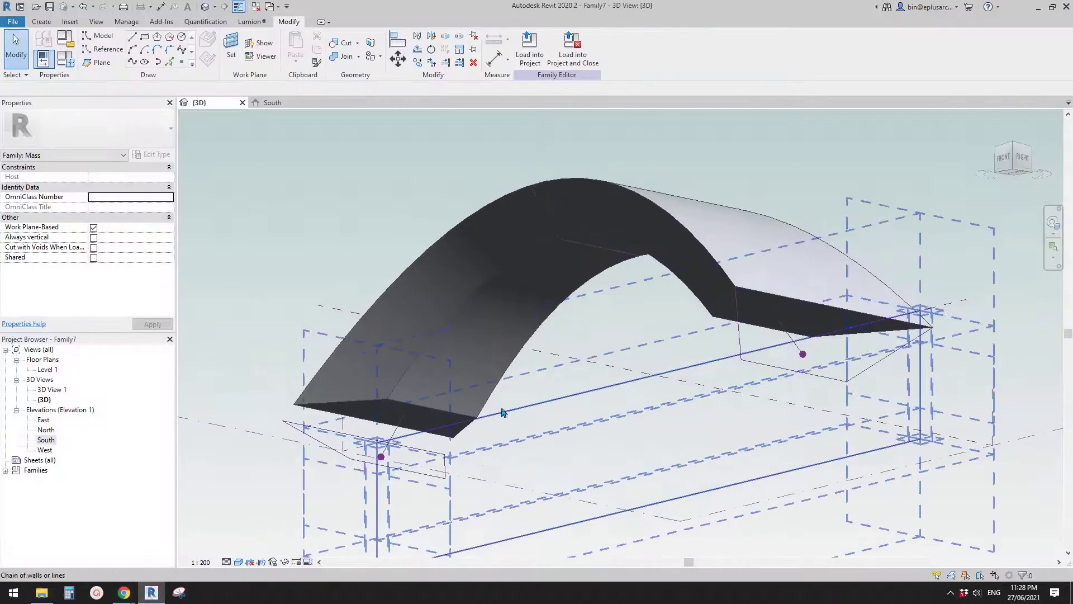
scroll(467, 283, "up", 2)
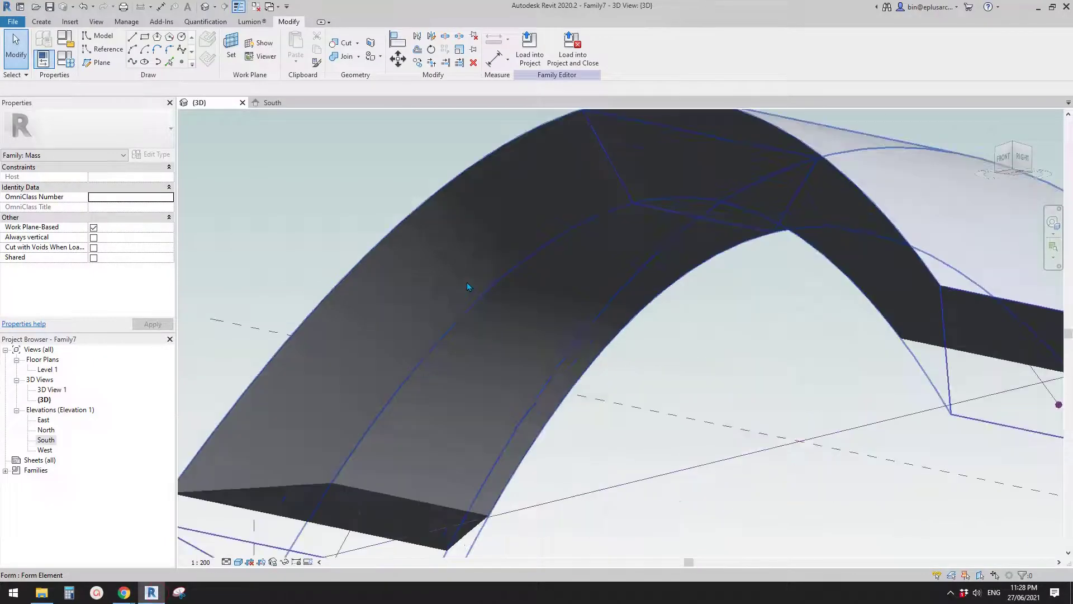
Step: Divide the arch's front side face into a divided surface with U and V grids
left_click(475, 255)
scroll(476, 258, "down", 2)
middle_click_drag(479, 297, 582, 237, "shift")
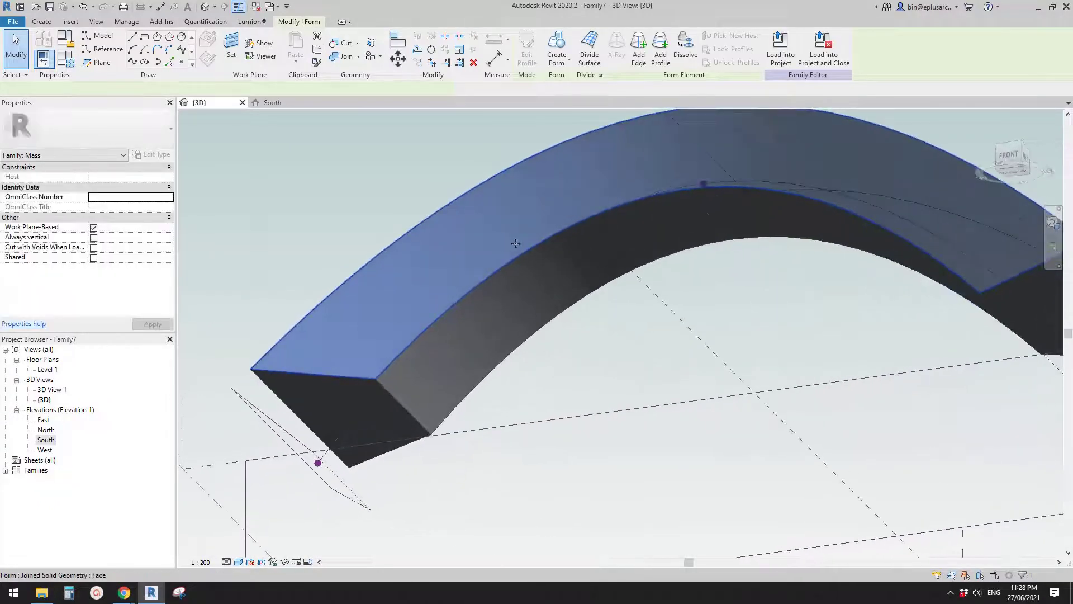
middle_click_drag(451, 267, 437, 281)
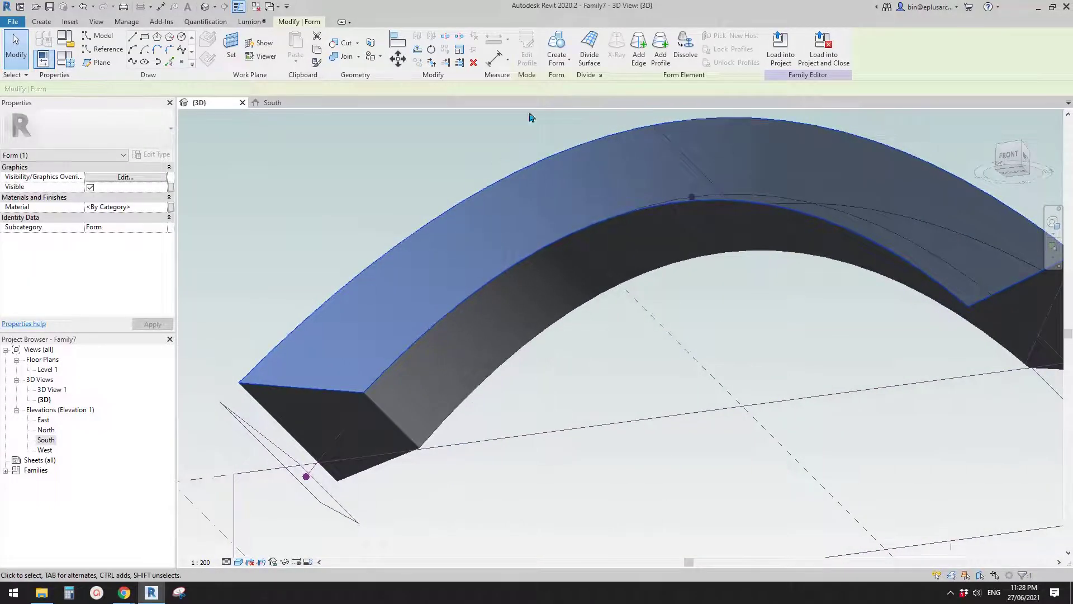
left_click(589, 53)
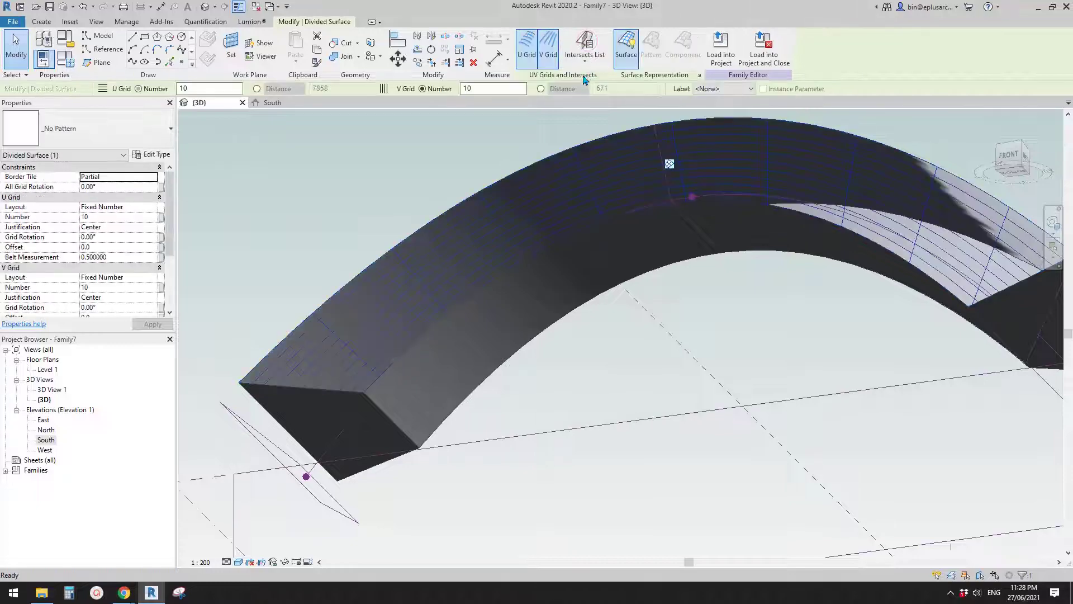
middle_click_drag(559, 252, 519, 294, "shift")
scroll(443, 307, "up", 1)
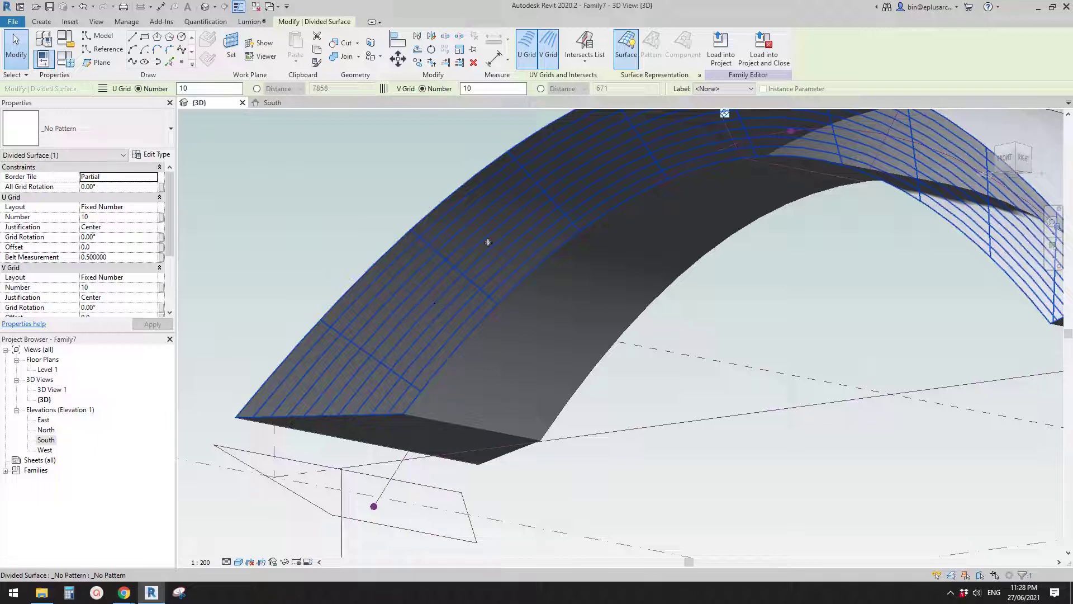
middle_click_drag(414, 233, 546, 155)
scroll(559, 223, "down", 1)
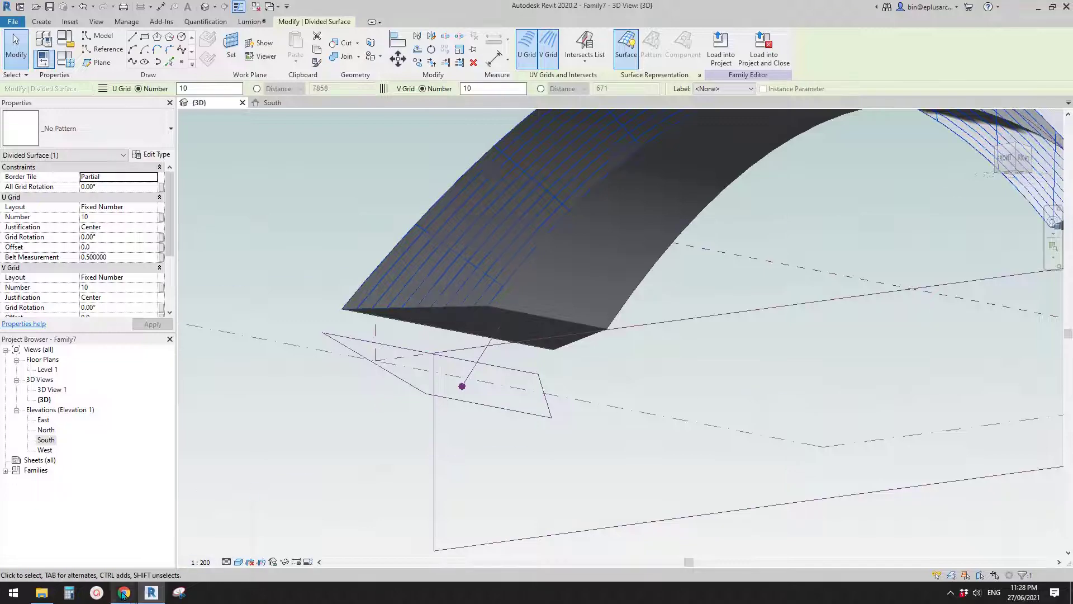
Step: Switch to Chrome to examine the panel joints in the Le Monde Group Headquarters photo, and return to Revit
mouse_move(124, 593)
left_click(79, 551)
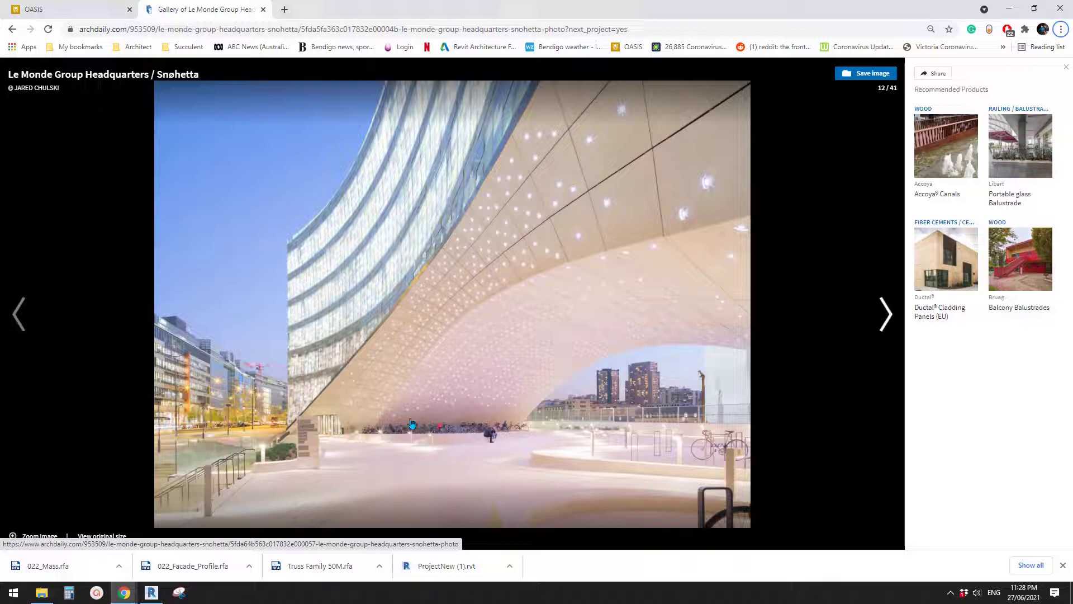
left_click(151, 592)
middle_click_drag(497, 364, 457, 396)
Step: In the South elevation, turn off both the U grid and the V grid of the arch's divided front surface
key("Escape")
left_click(515, 301)
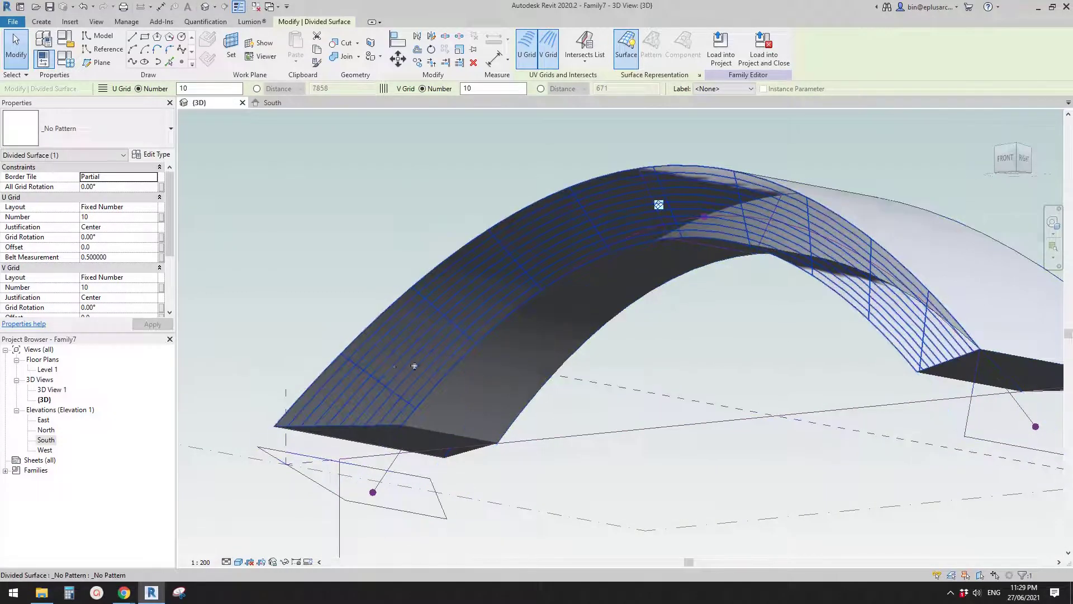
middle_click_drag(392, 370, 442, 315, "shift")
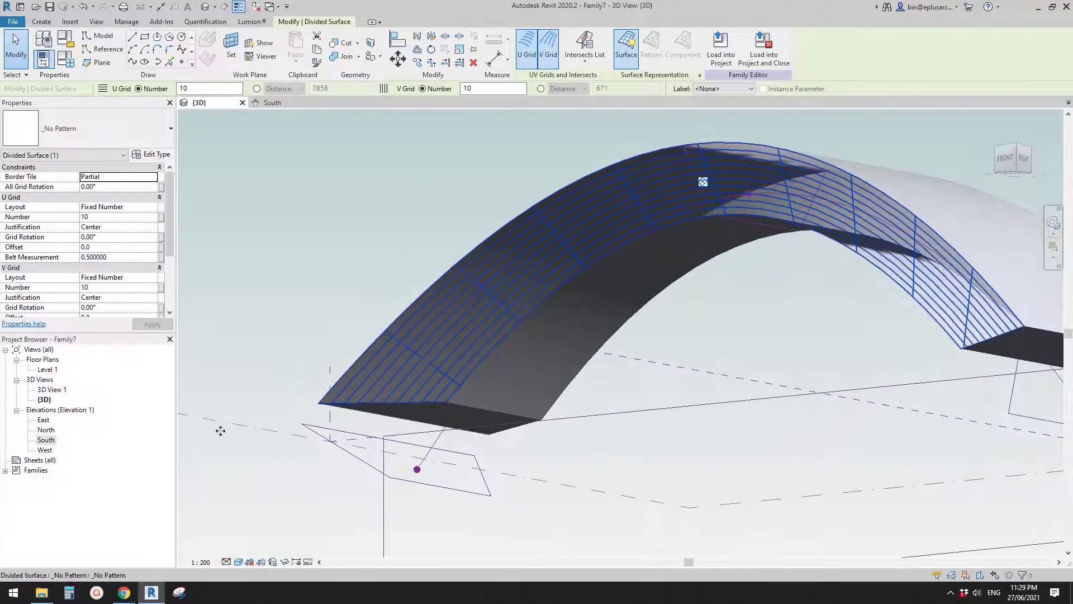
left_click(45, 440)
double_click(47, 442)
left_click(497, 254)
scroll(497, 255, "up", 2)
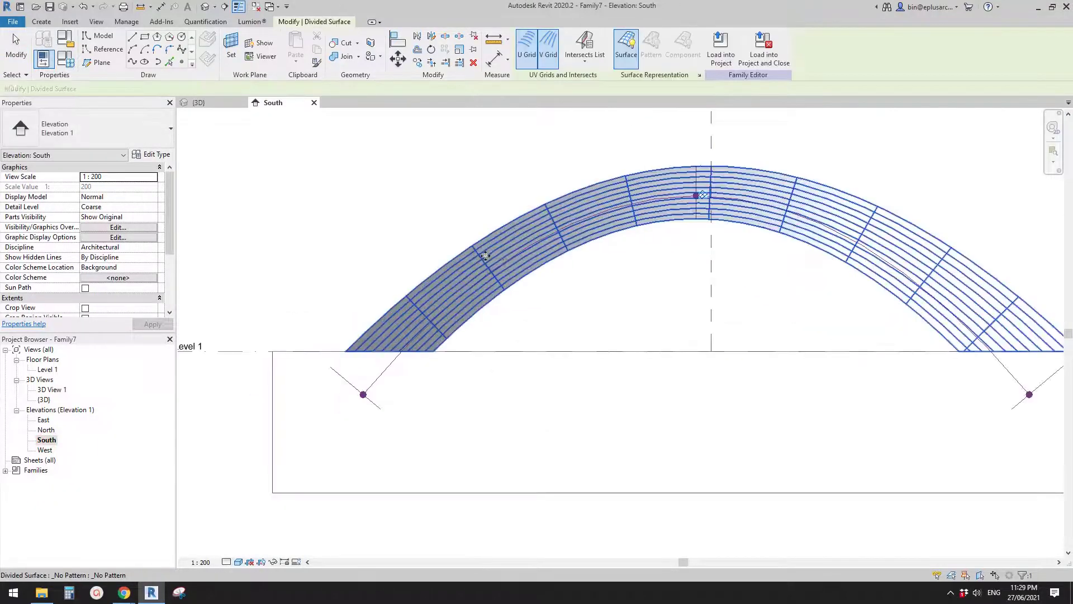
key("Escape")
left_click(521, 250)
left_click(521, 247)
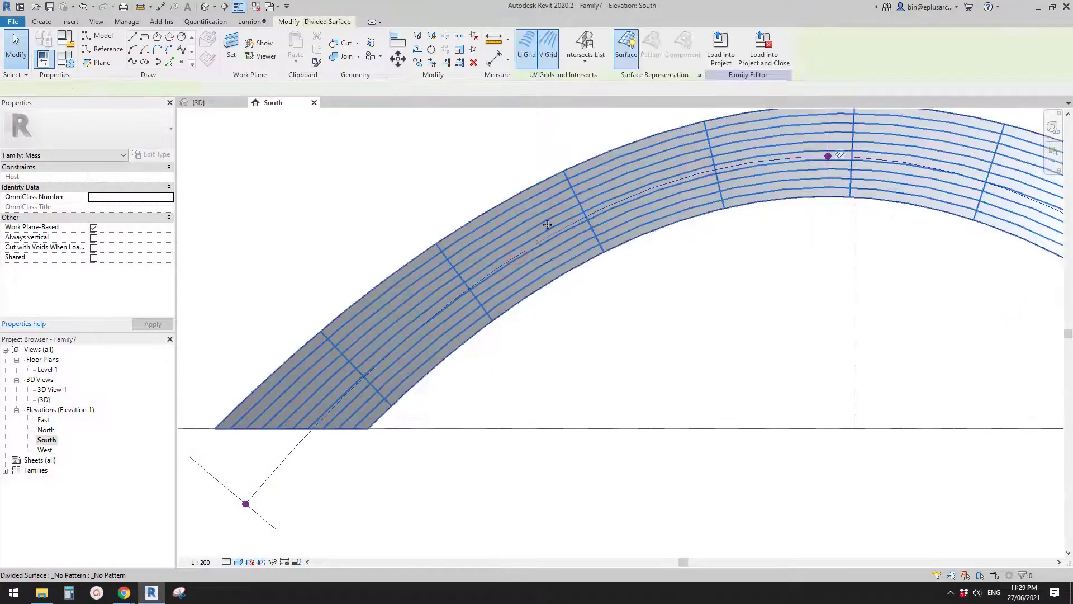
scroll(582, 215, "up", 3)
left_click(550, 58)
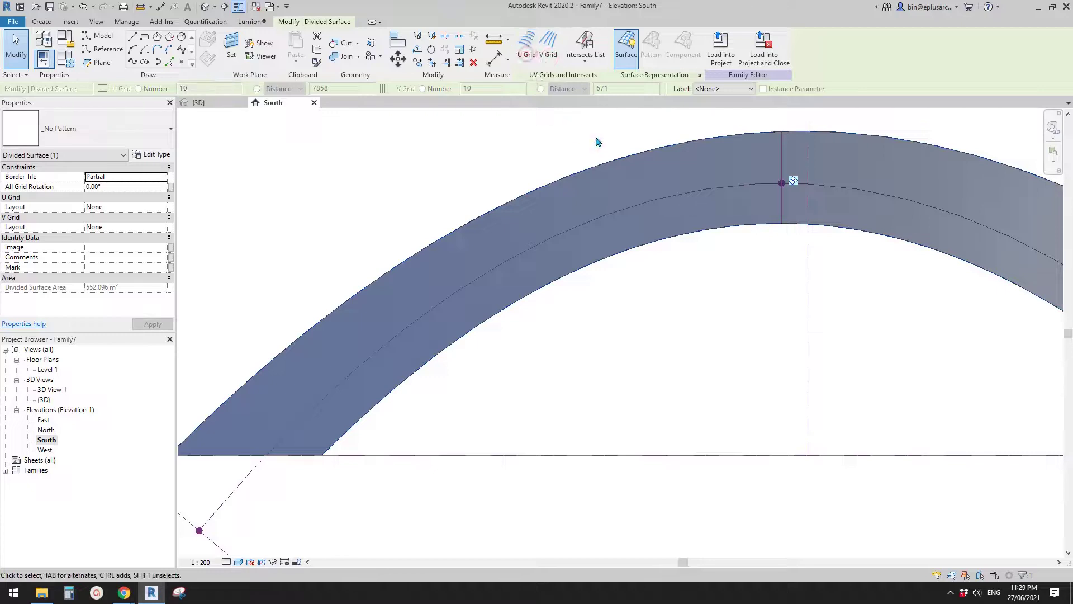
scroll(518, 160, "down", 2)
left_click(585, 65)
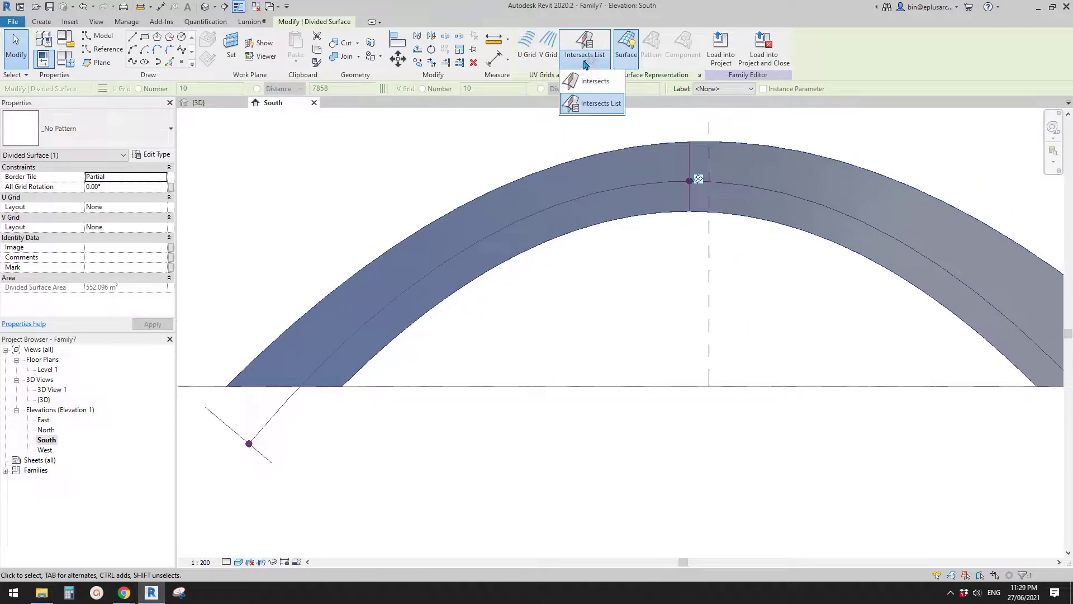
left_click(378, 167)
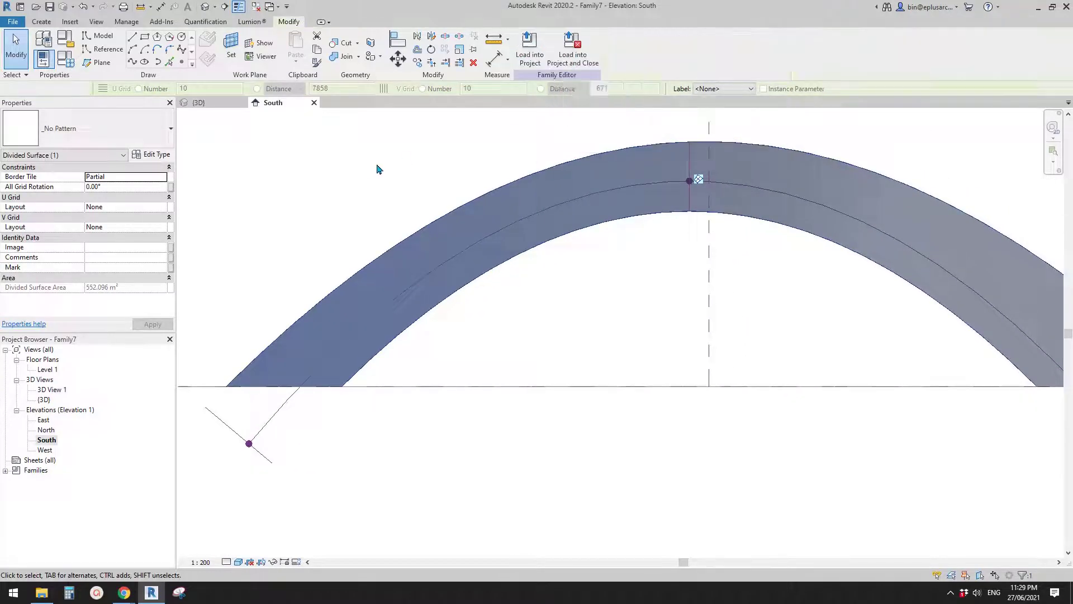
Step: Draw a slanted reference plane across the arch's left leg and a slanted reference line about 17400 long just above it
scroll(390, 168, "down", 1)
mouse_move(435, 278)
middle_mouse_down()
mouse_move(441, 270)
mouse_move(422, 262)
middle_mouse_up()
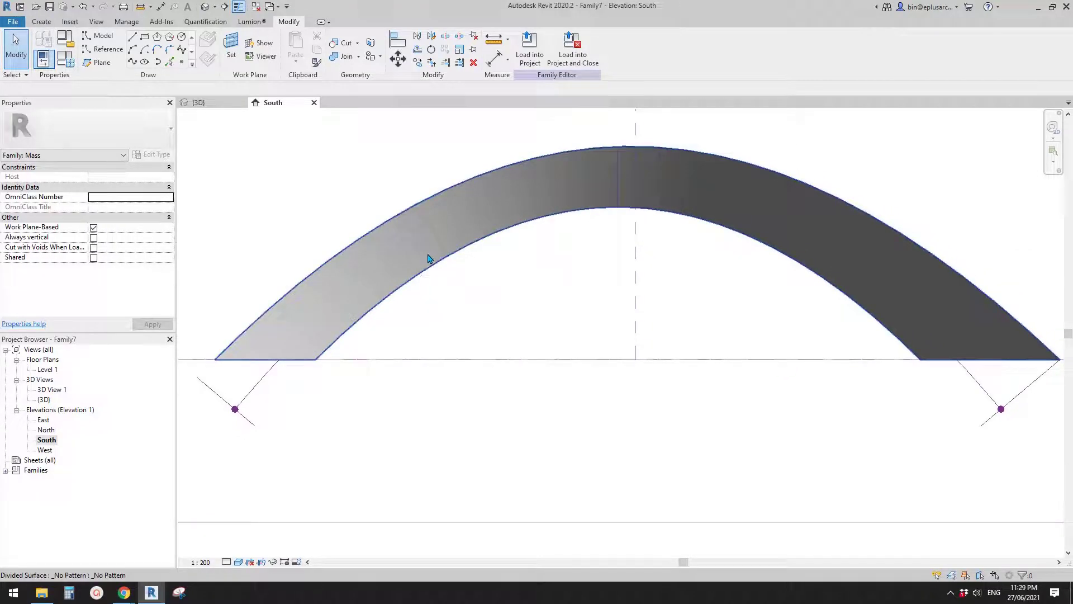
key("r")
key("p")
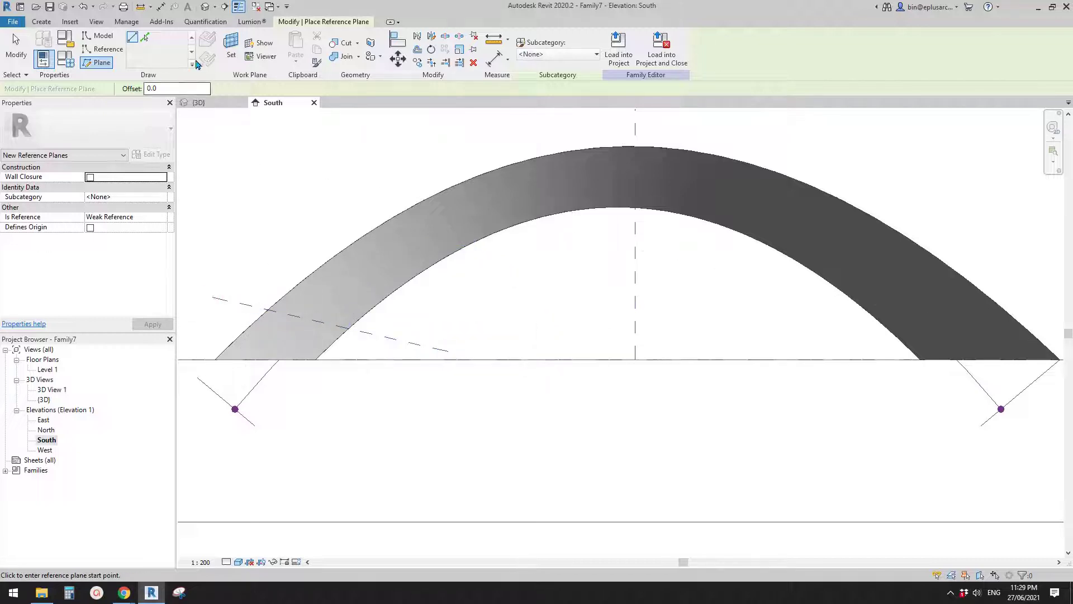
left_click(97, 50)
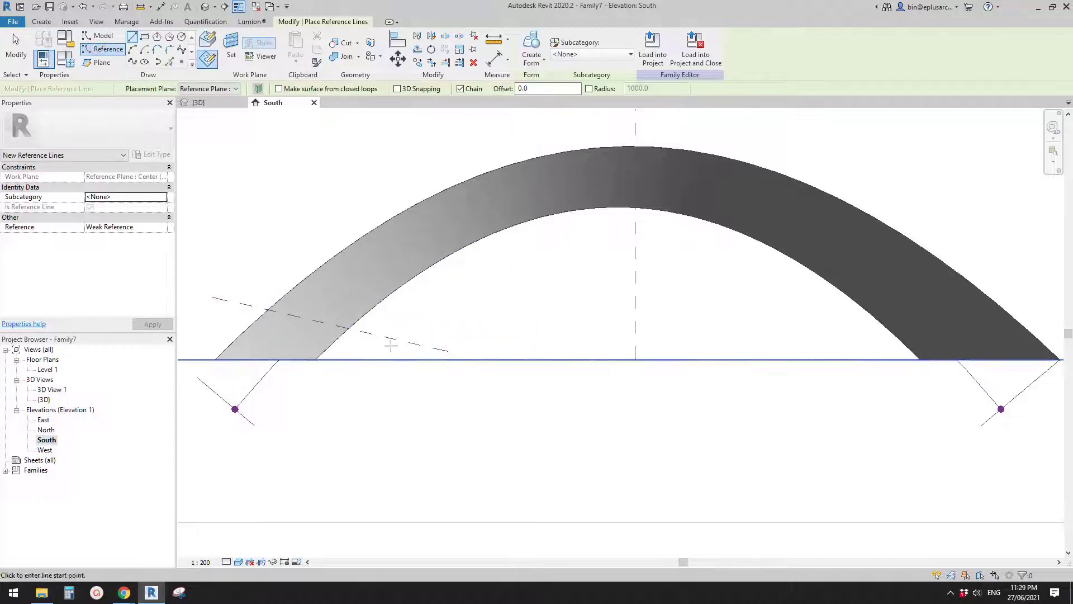
left_click(437, 326)
key("Escape")
key("Escape")
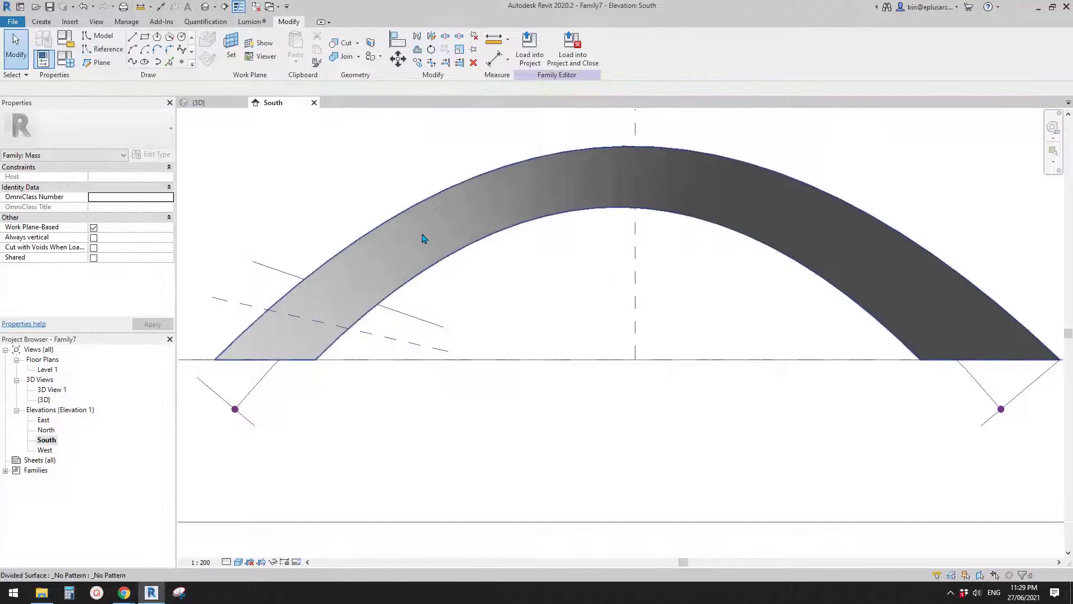
Step: Split the divided front surface with Intersects, using the slanted reference line and reference plane as the splitting references
left_click(423, 239)
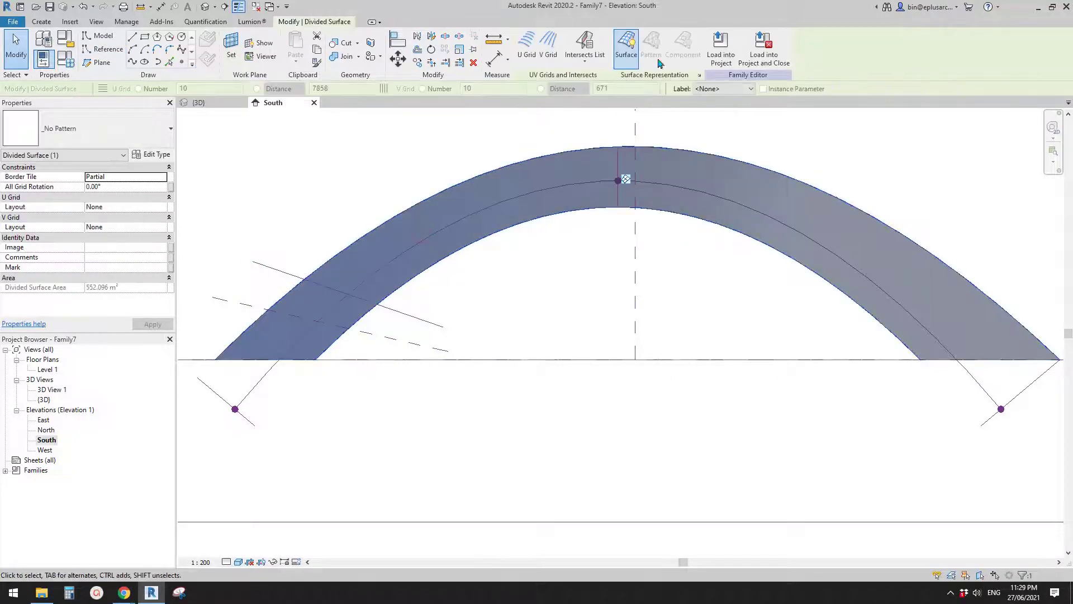
left_click(585, 63)
left_click(593, 81)
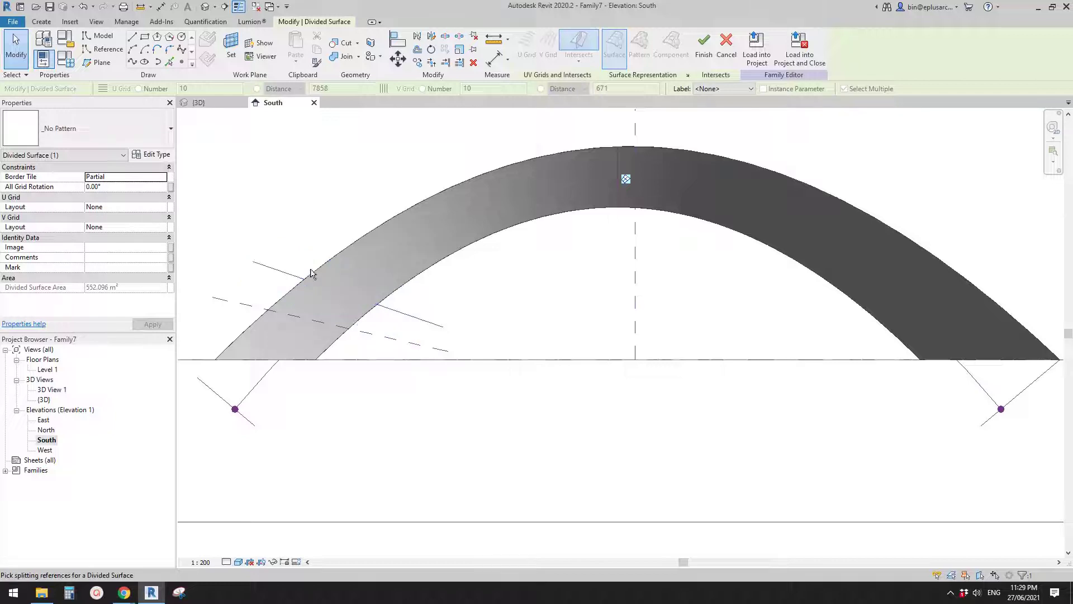
left_click(287, 275)
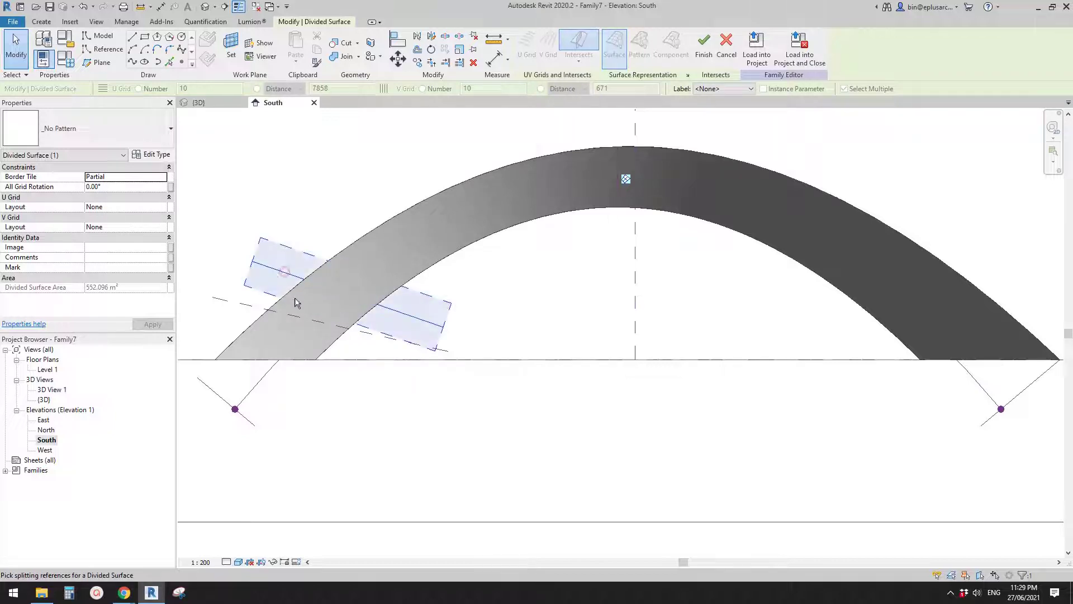
left_click(246, 307)
left_click(697, 53)
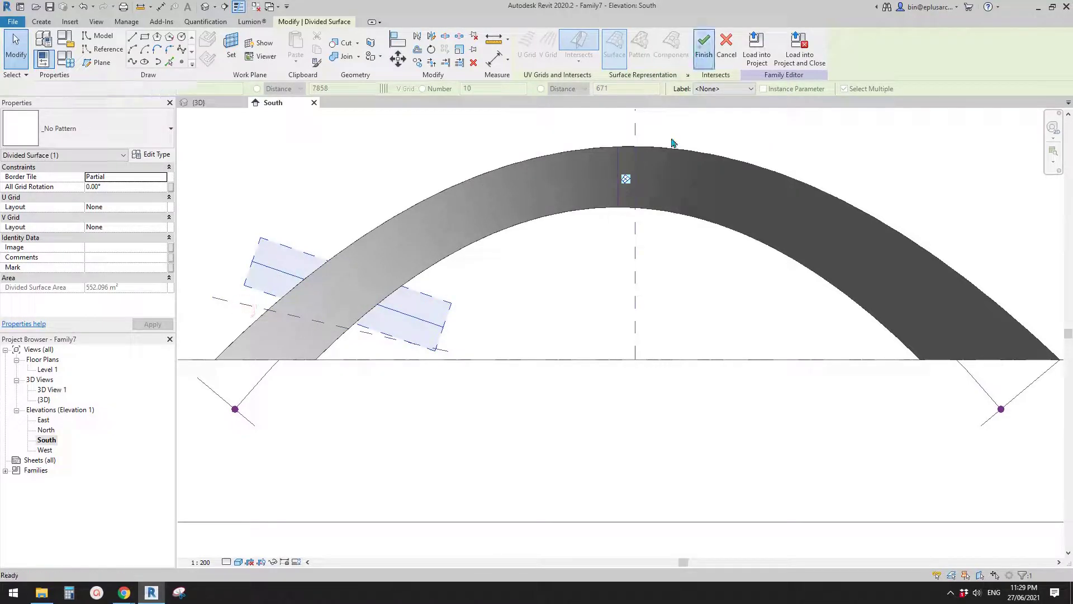
Step: Examine the split lines on the arch's left leg against the reference line and reference plane that define them
scroll(540, 295, "up", 2)
scroll(548, 290, "up", 2)
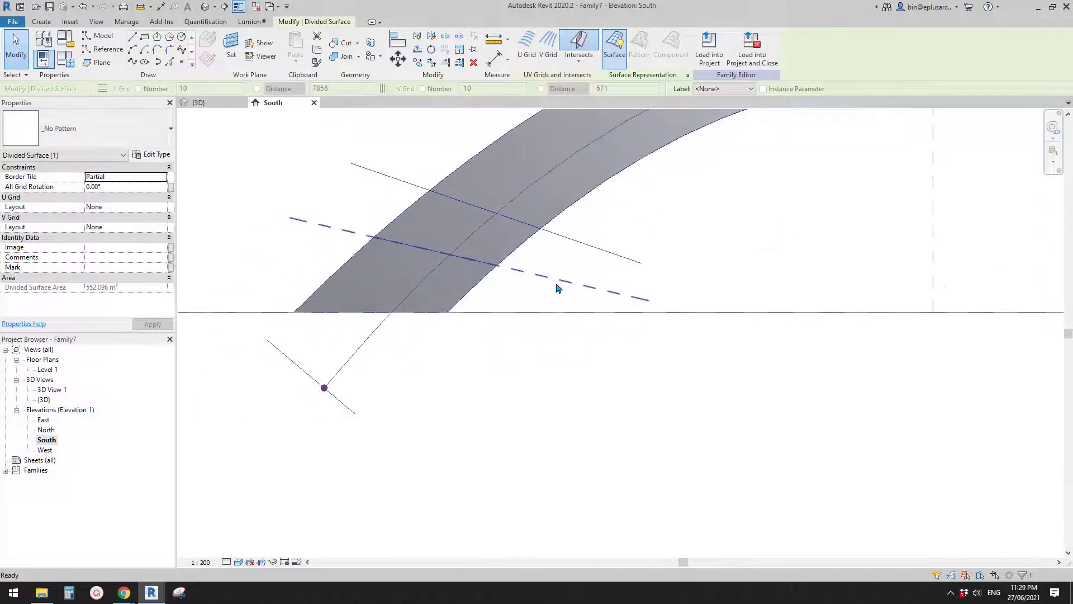
left_click(613, 227)
left_click(545, 282)
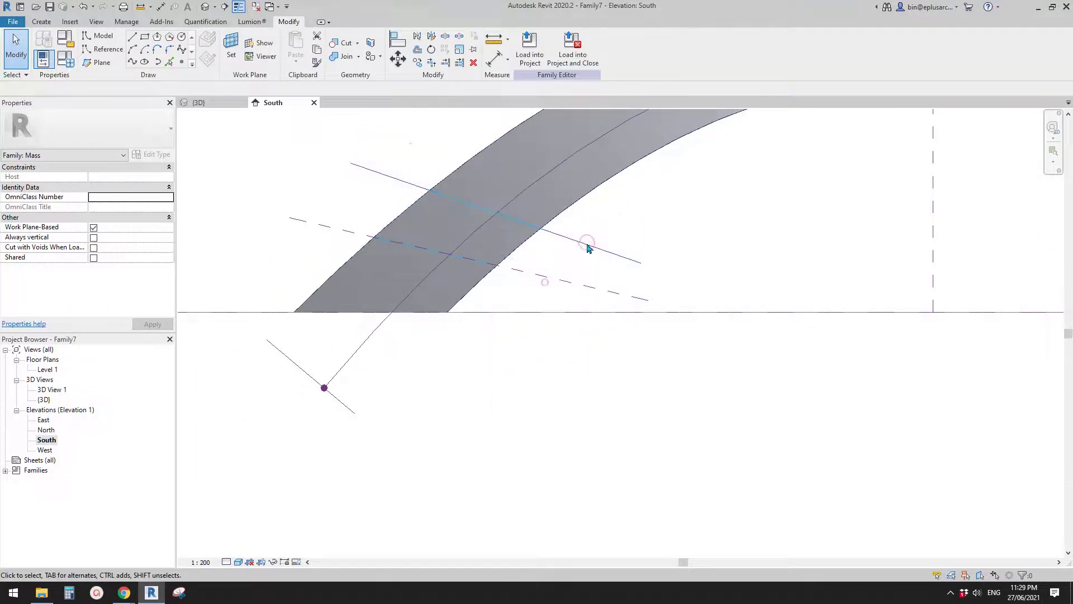
left_click(587, 245)
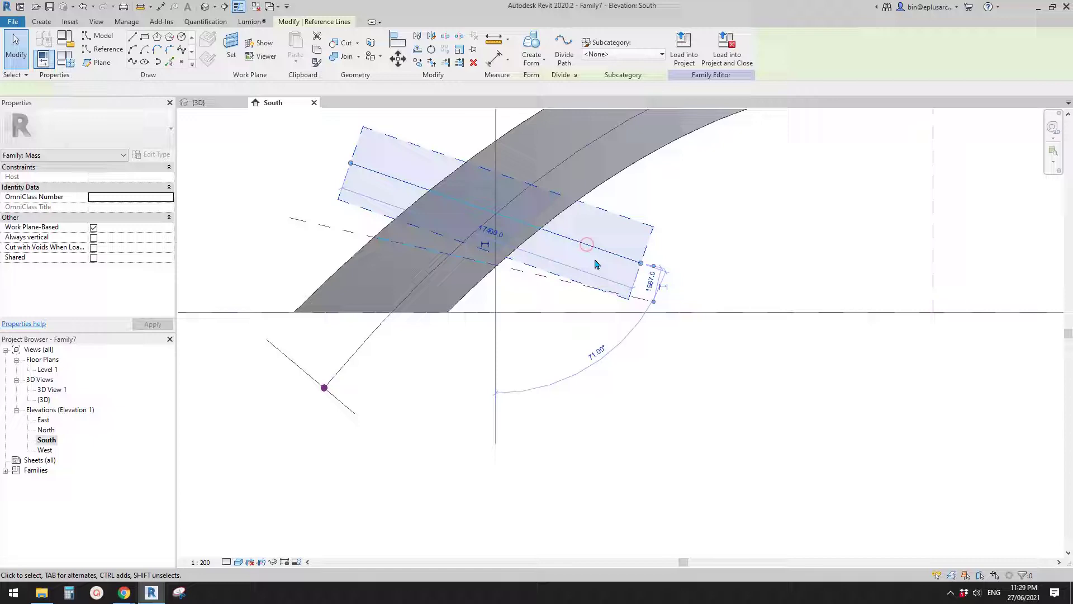
left_click(535, 274)
left_click(589, 352)
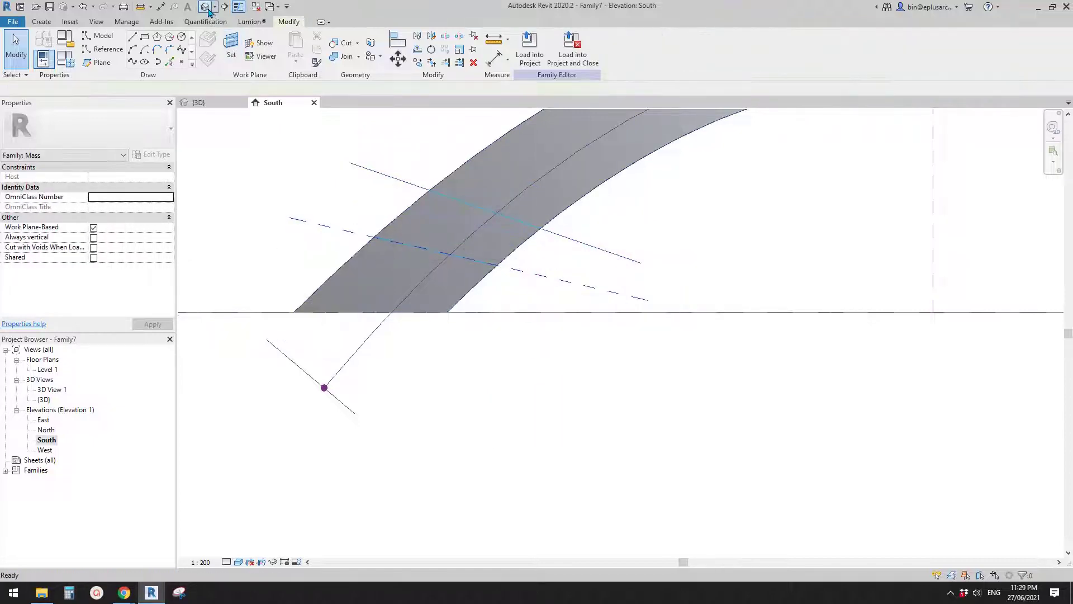
Step: In the 3D view, turn on the V grid of the arch's divided front surface, leaving its U grid off
left_click(207, 10)
scroll(481, 267, "up", 5)
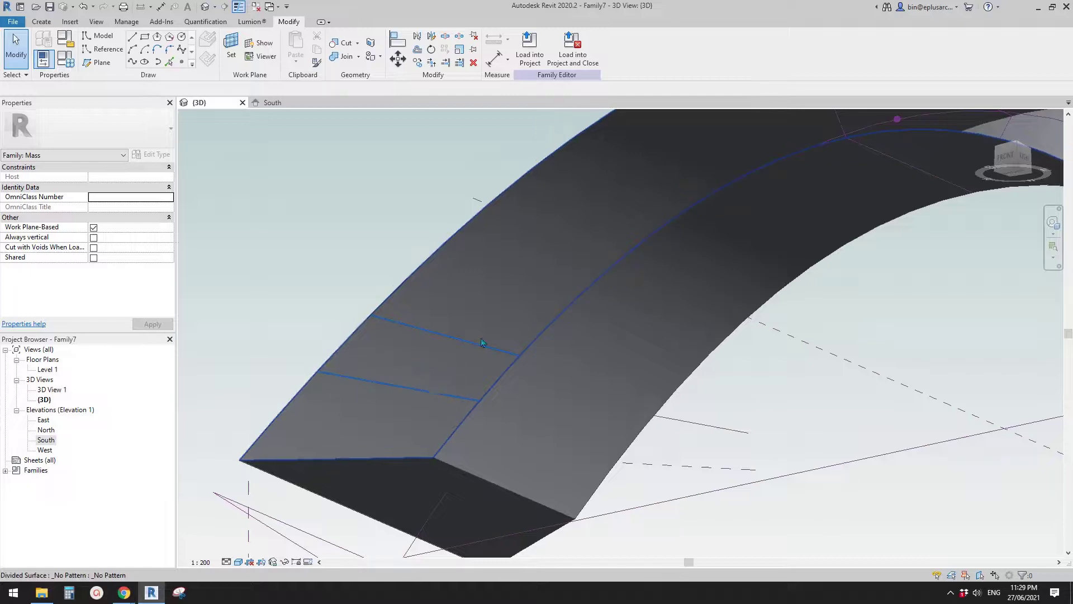
middle_click_drag(484, 343, 515, 287, "shift")
left_click(509, 275)
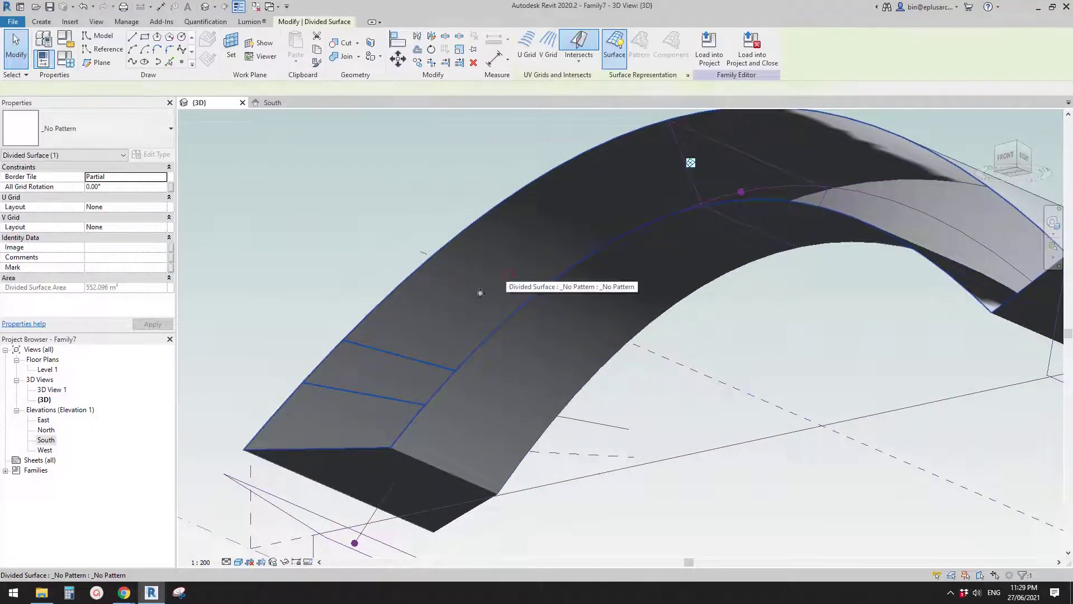
left_click(527, 48)
left_click(535, 58)
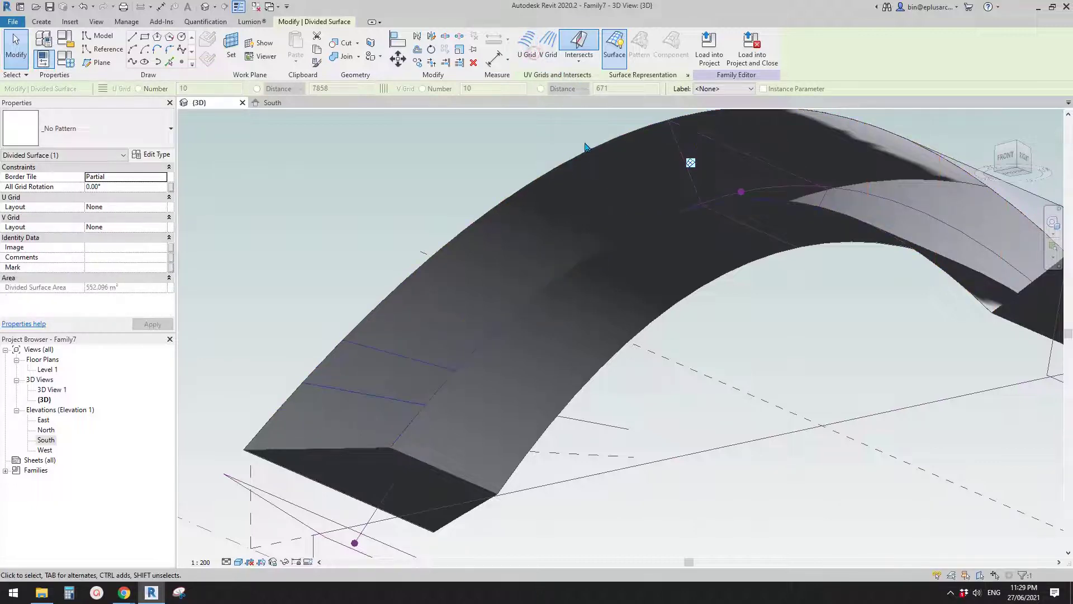
left_click(550, 55)
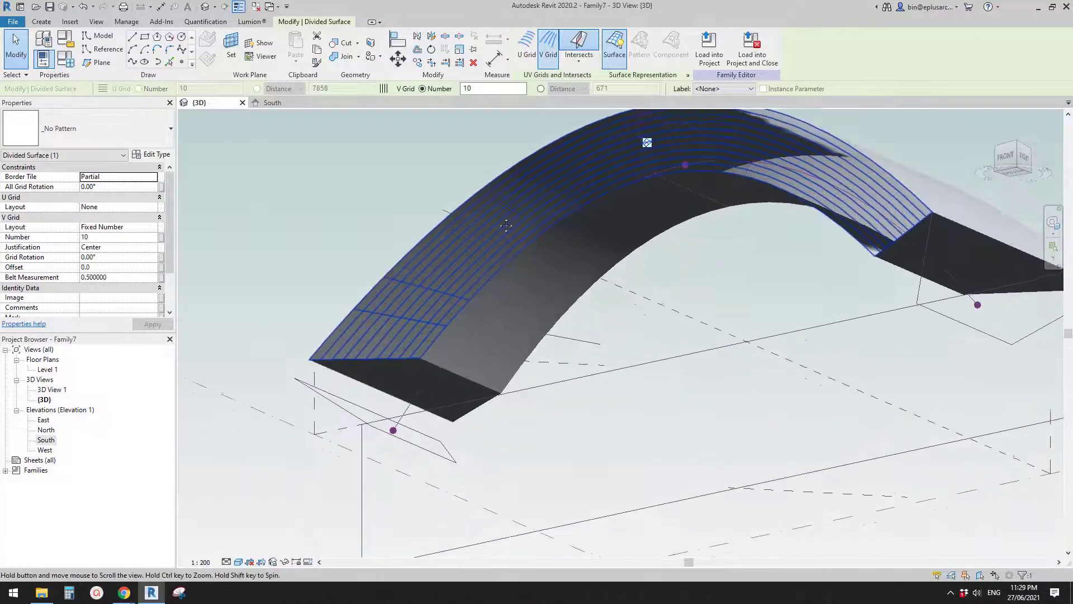
scroll(553, 235, "up", 1)
left_click(486, 242)
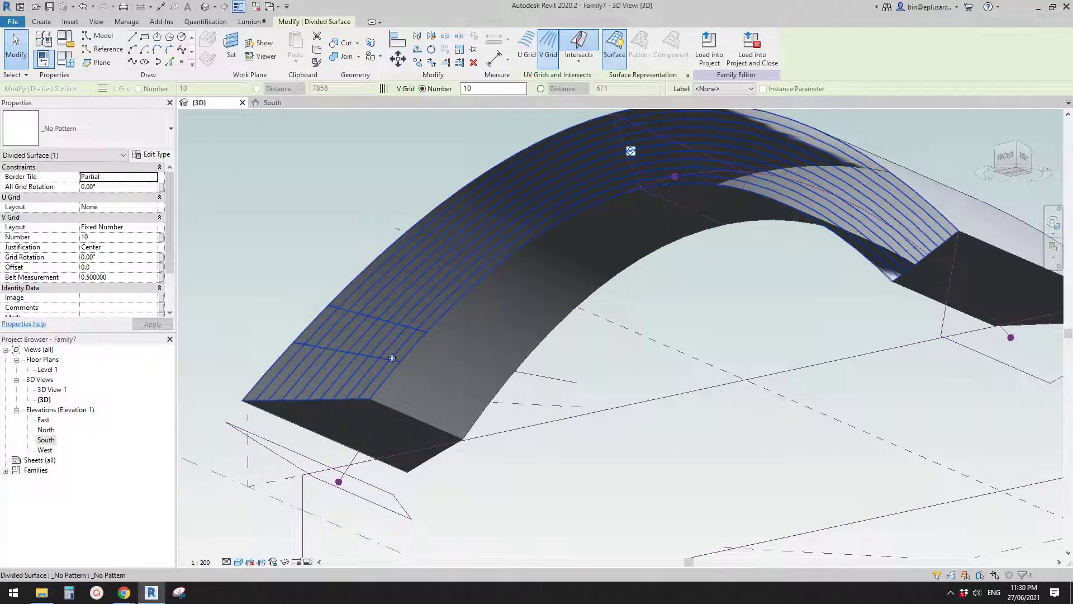
Step: Divide the arch's adjoining underside face into a divided surface and turn off its U grid
scroll(452, 362, "down", 1)
middle_click_drag(454, 360, 388, 271, "shift")
scroll(442, 297, "up", 2)
middle_click_drag(480, 333, 503, 348)
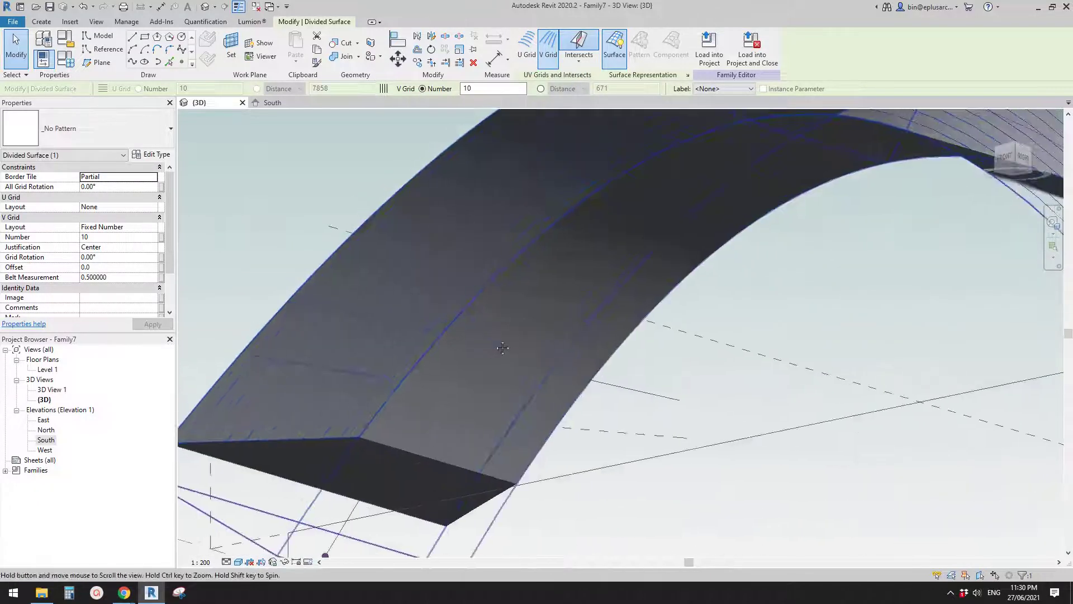
key("Escape")
scroll(503, 346, "down", 2)
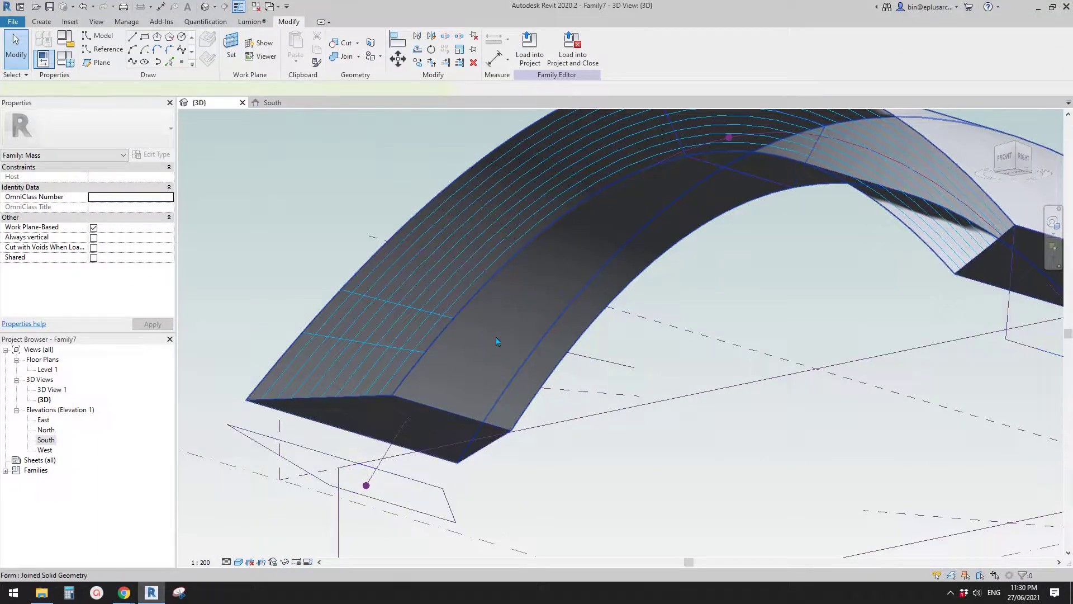
left_click(496, 337)
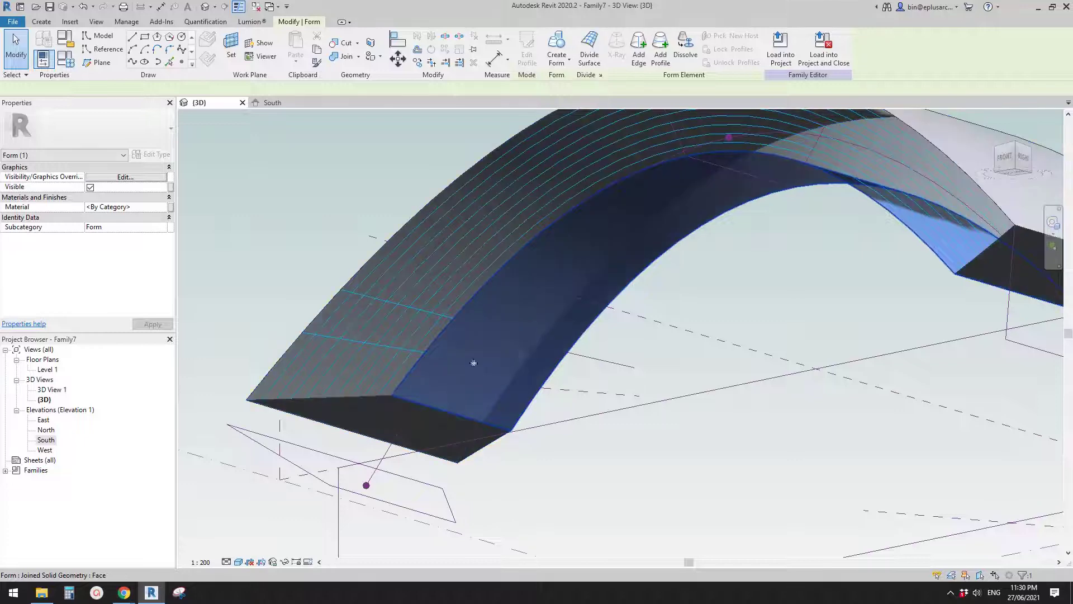
left_click(590, 51)
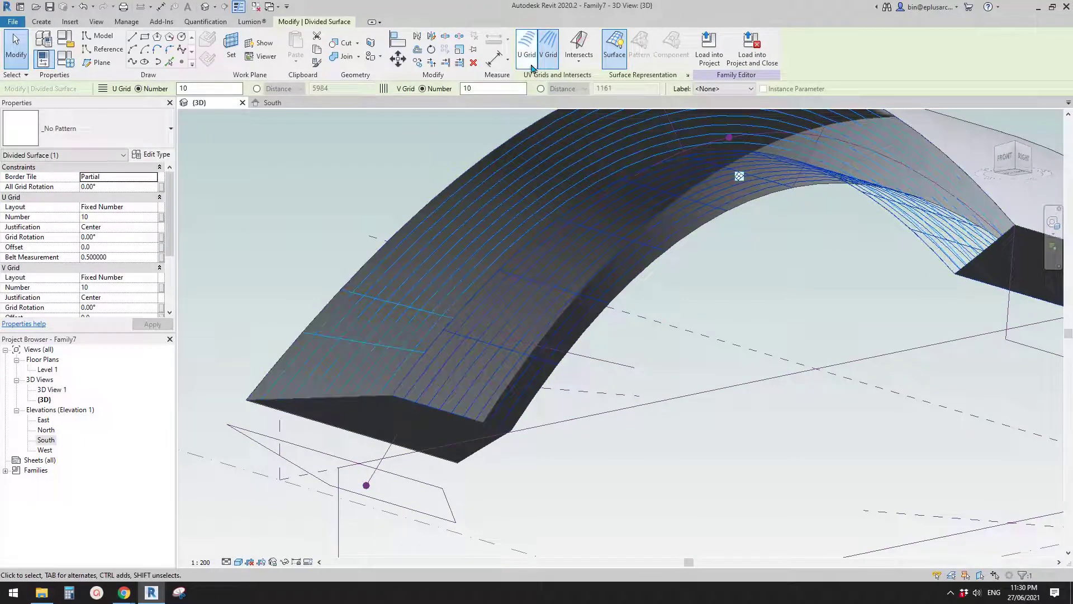
left_click(526, 52)
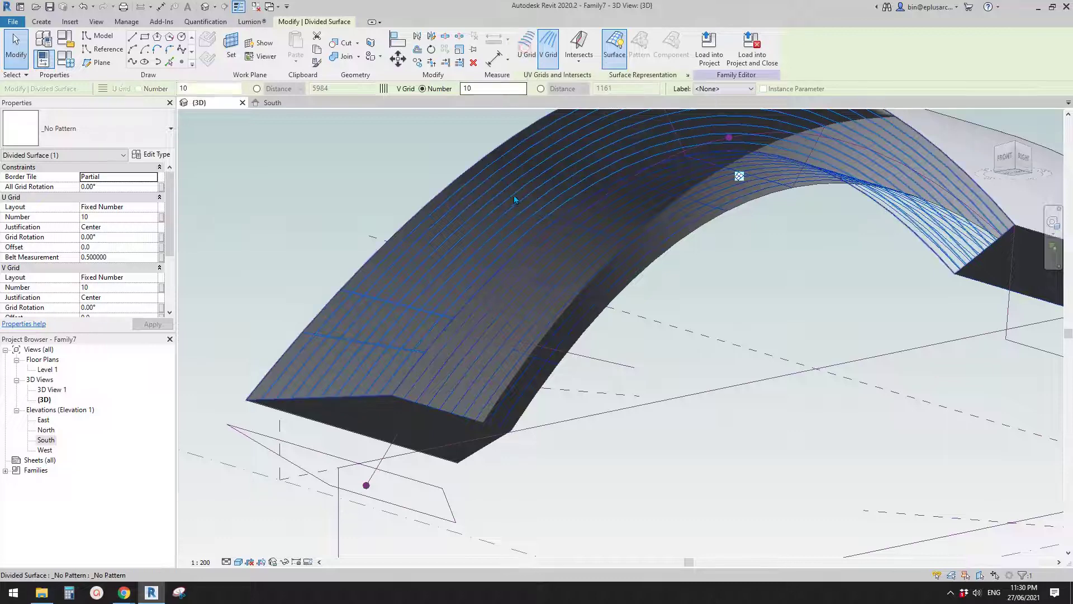
Step: In the South elevation, split the arch's divided underside surface with Intersects, using the slanted reference line and the reference plane
double_click(46, 440)
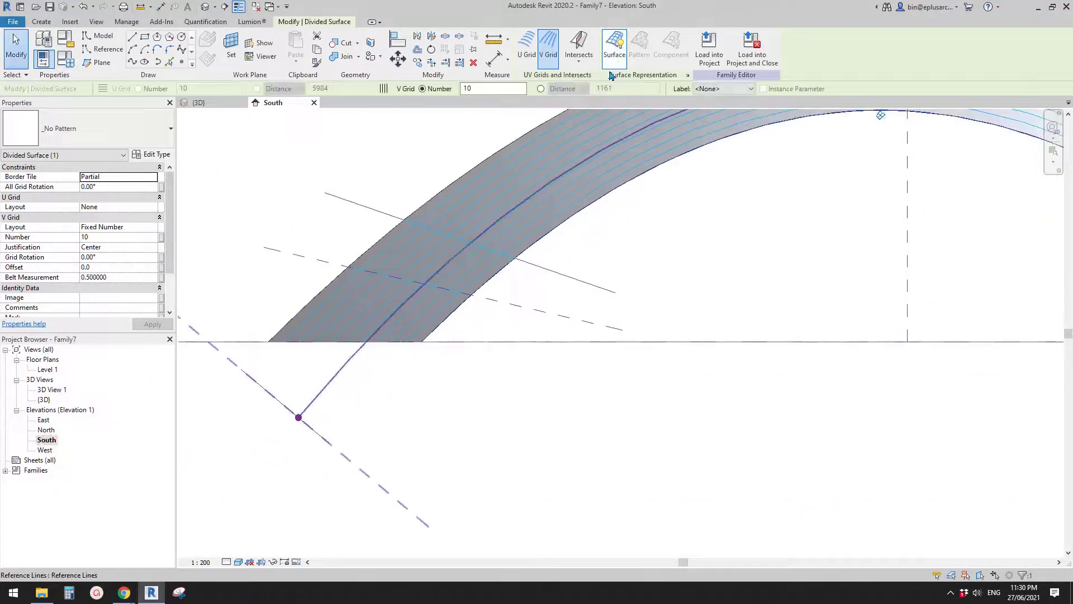
left_click(579, 56)
left_click(590, 91)
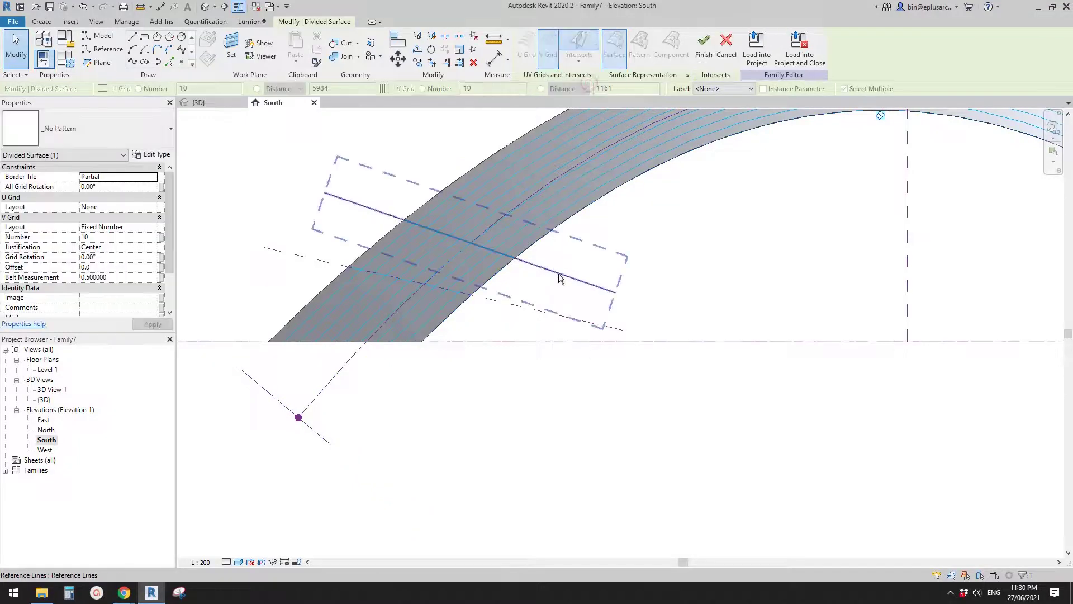
left_click(559, 278)
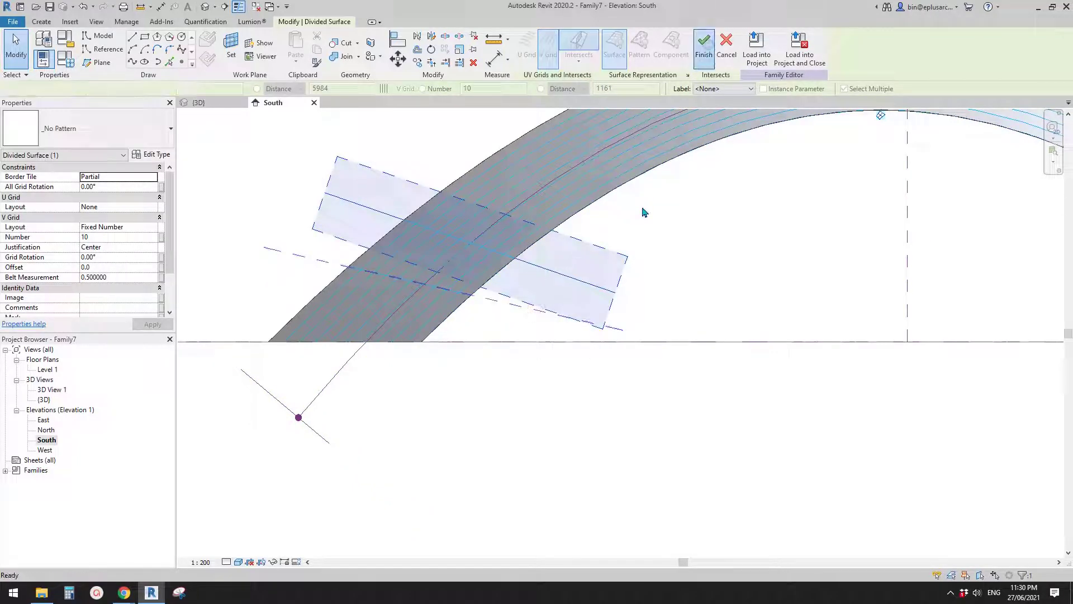
middle_click_drag(622, 250, 622, 259)
Step: Inspect the split lines across both divided surfaces in the 3D view and compare them with the reference building photo in Chrome
left_click(209, 9)
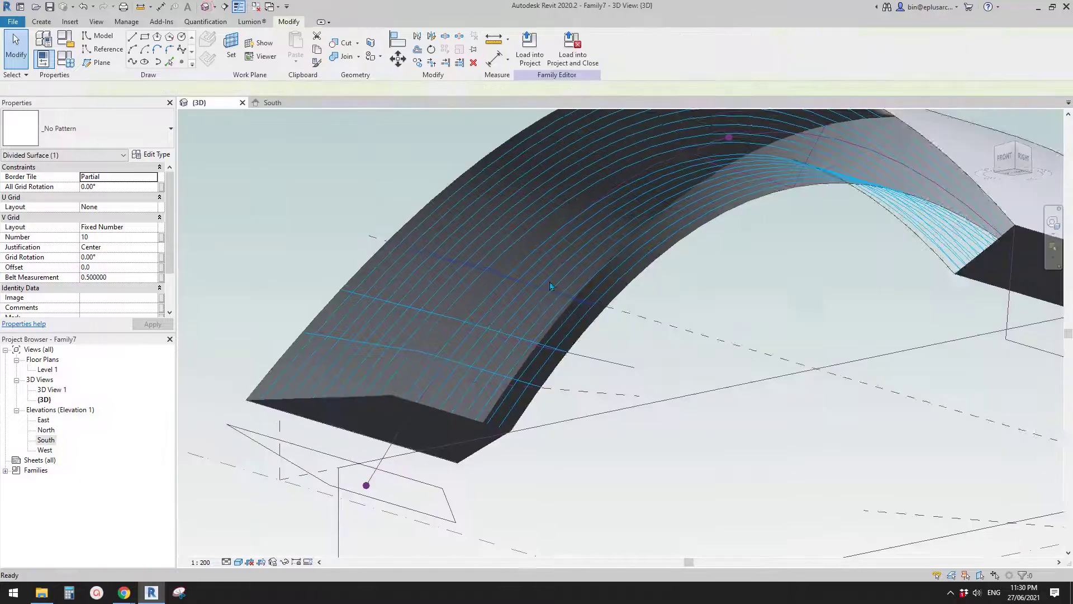
middle_click_drag(565, 369, 520, 321, "shift")
middle_click_drag(638, 452, 607, 369)
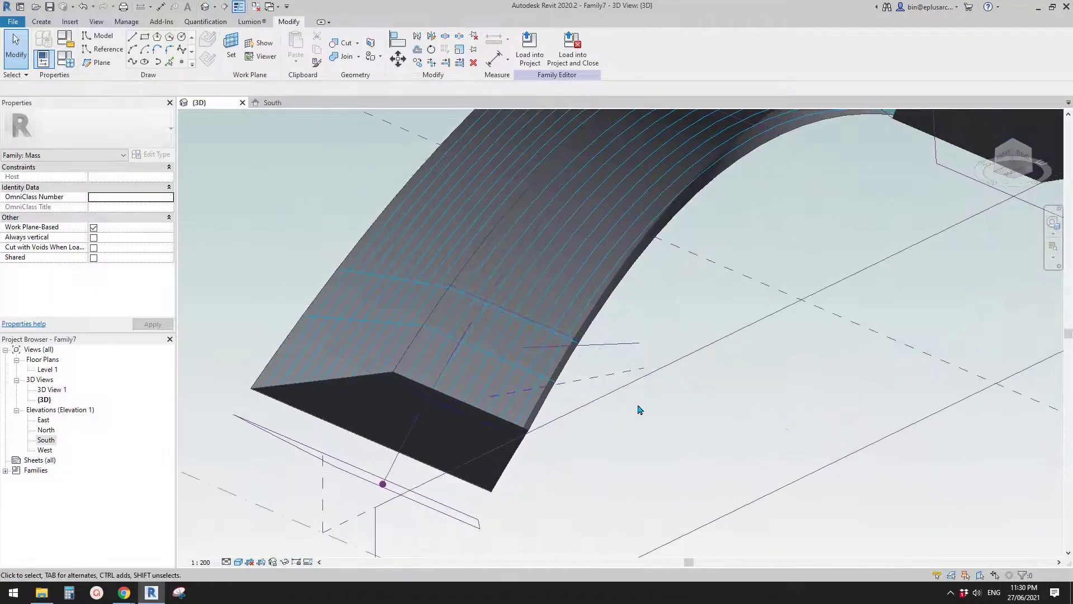
middle_click_drag(642, 407, 635, 388)
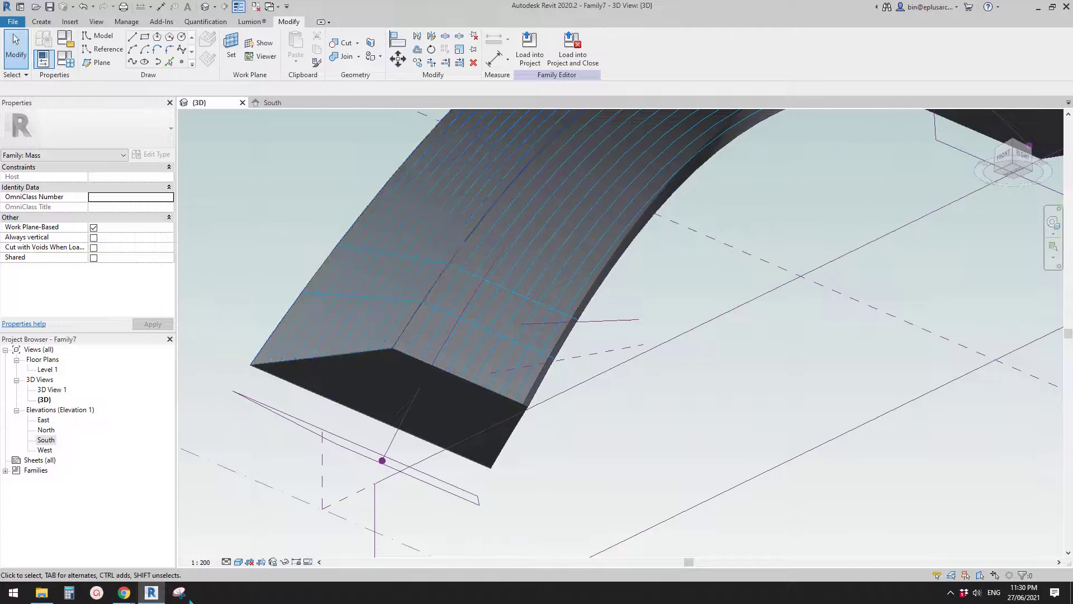
left_click(110, 568)
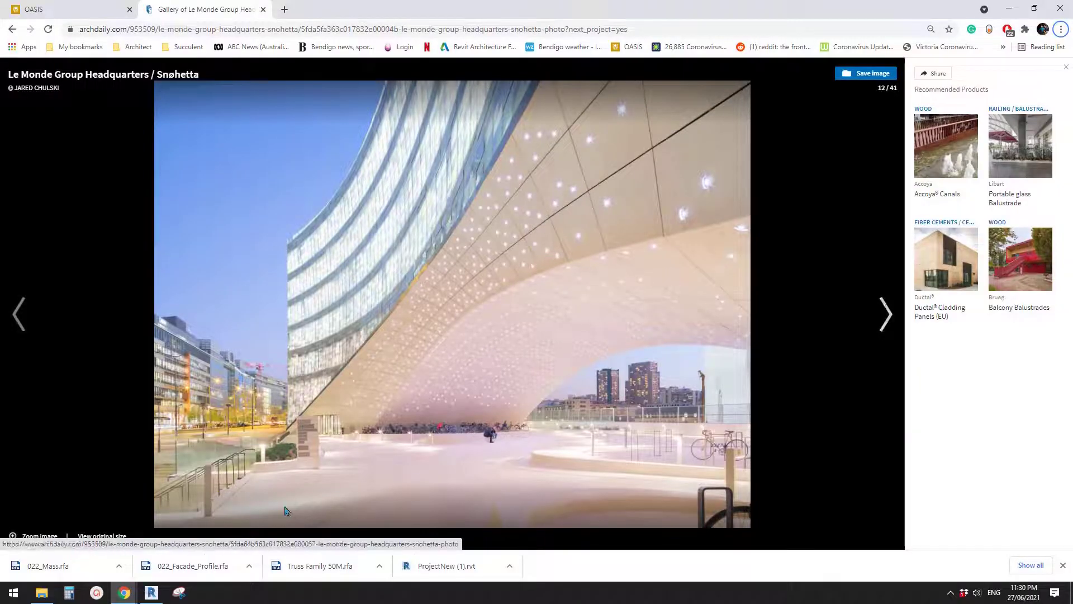
key("alt+Tab")
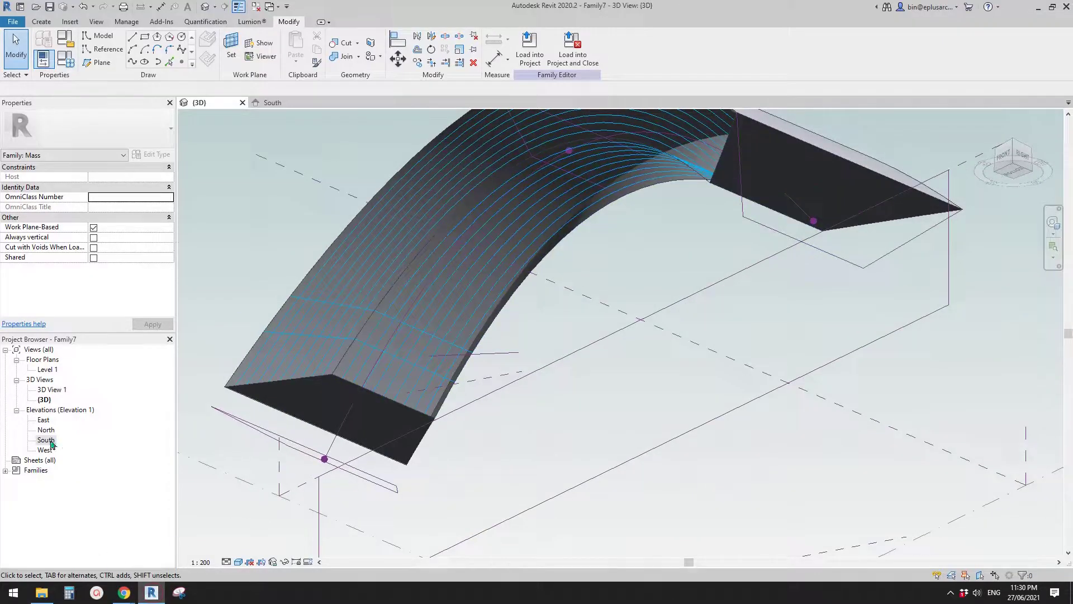
Step: Examine the whole arch and its divided surfaces in the South elevation and the 3D view
double_click(45, 440)
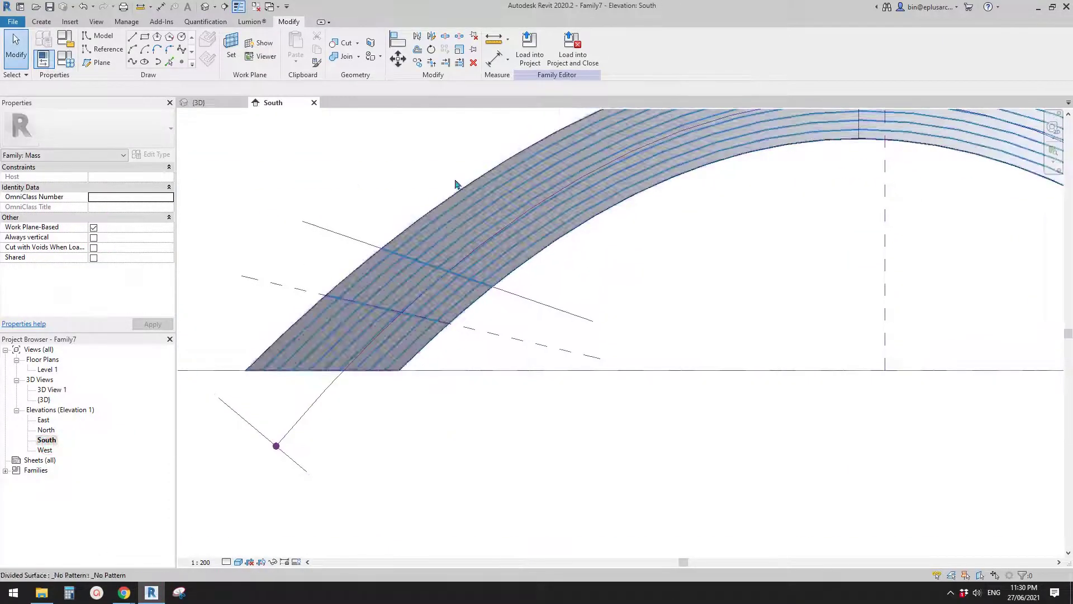
scroll(457, 185, "down", 1)
middle_click_drag(577, 267, 521, 270)
middle_click_drag(604, 325, 510, 326)
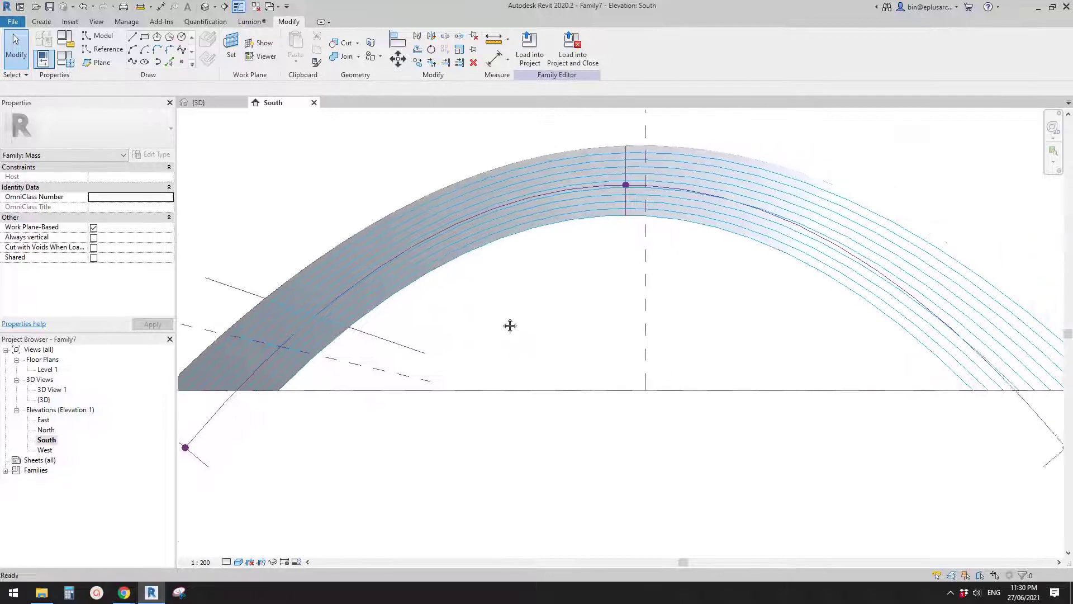
scroll(506, 307, "down", 1)
middle_click_drag(626, 313, 557, 280)
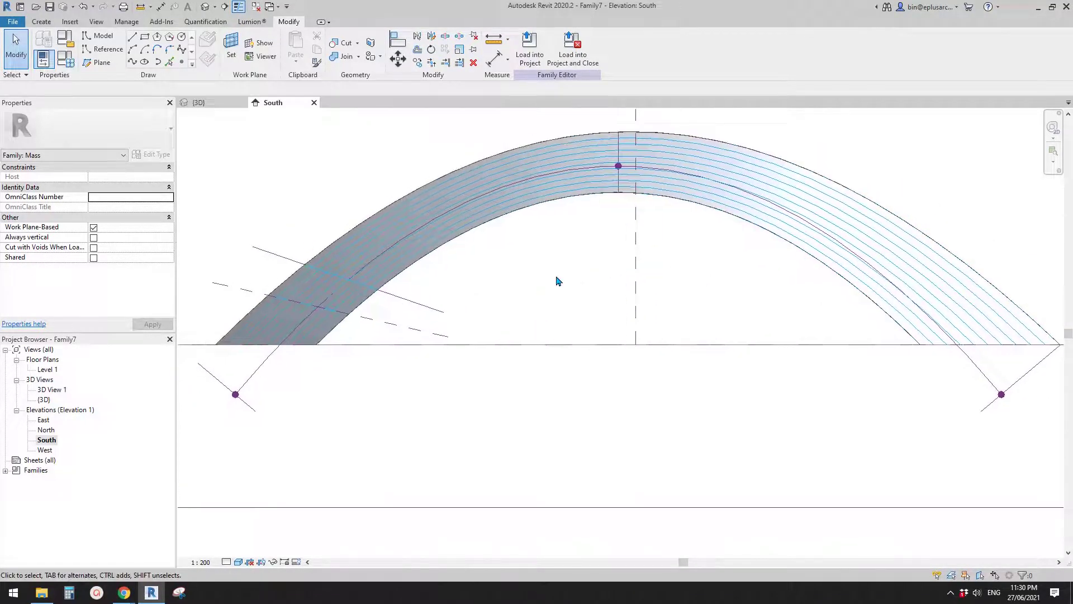
middle_click_drag(574, 225, 459, 339)
left_click(577, 220)
left_click(206, 6)
scroll(403, 213, "down", 1)
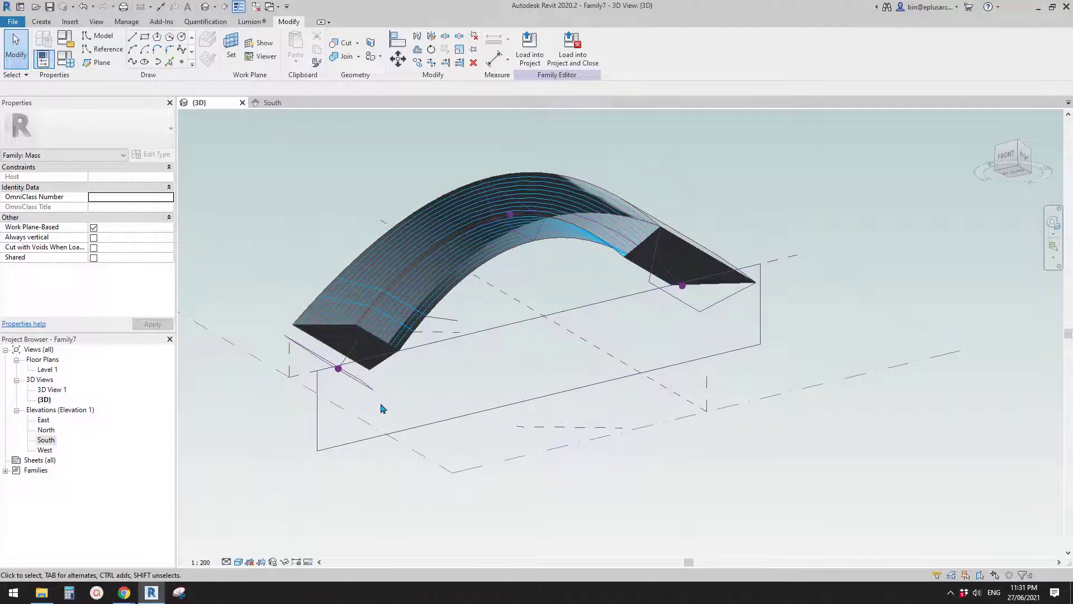
middle_click_drag(381, 408, 436, 425, "shift")
Step: Check the arch's shape in the Level 1 plan and the South elevation against the reference building photo
left_click(47, 370)
double_click(47, 370)
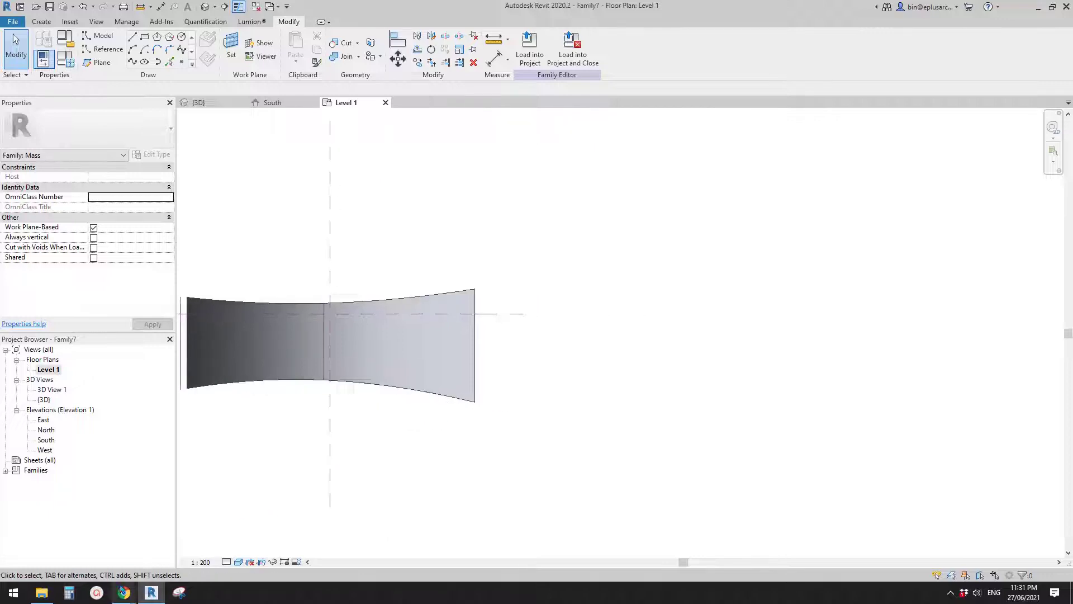
mouse_move(124, 592)
left_click(119, 546)
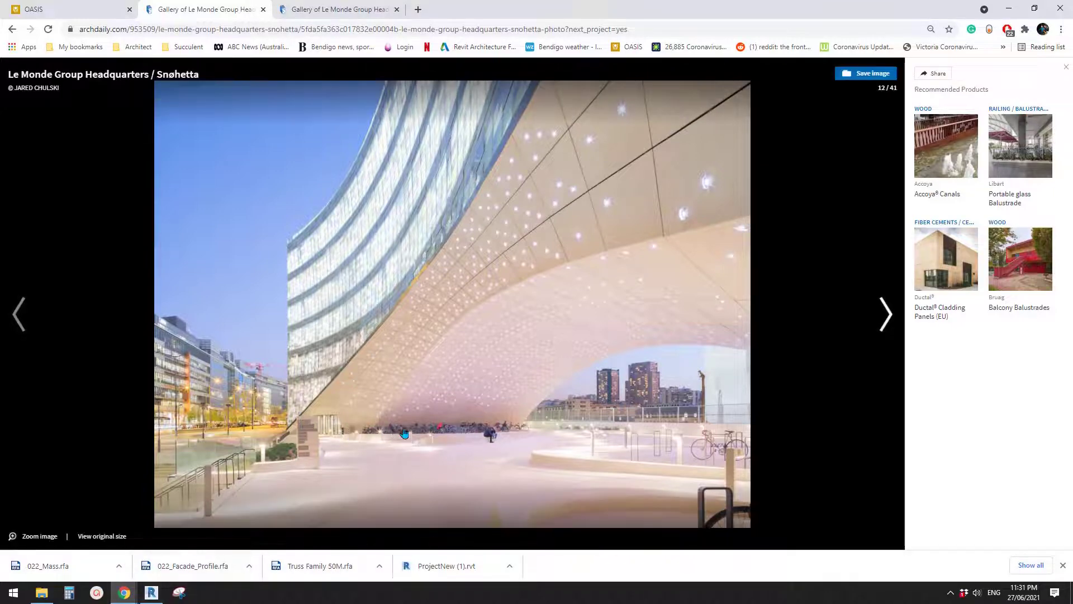
left_click(155, 596)
middle_click_drag(281, 402, 410, 350)
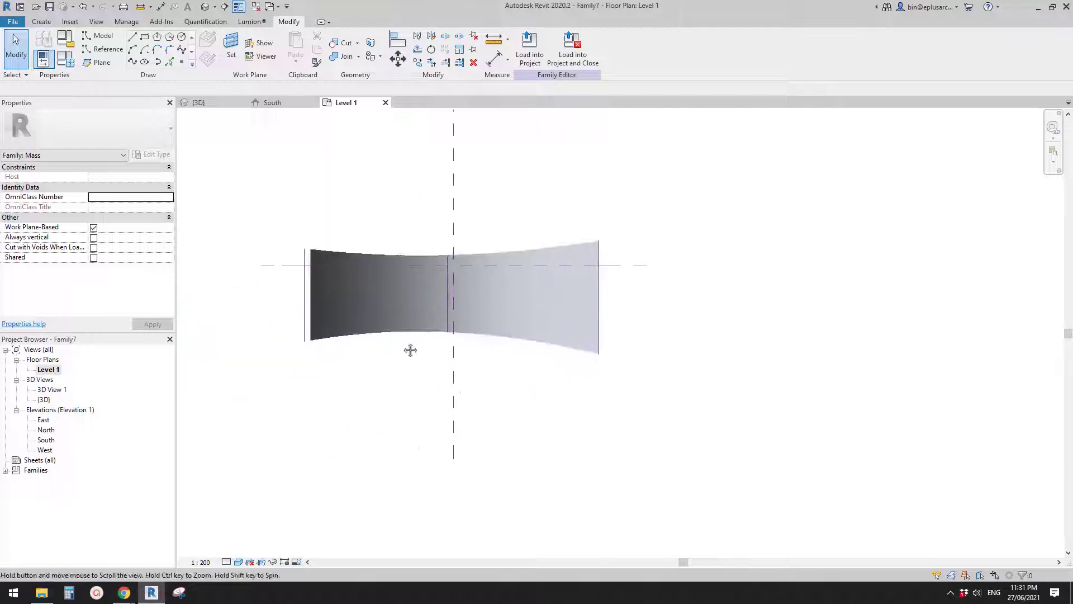
double_click(45, 440)
scroll(425, 392, "up", 3)
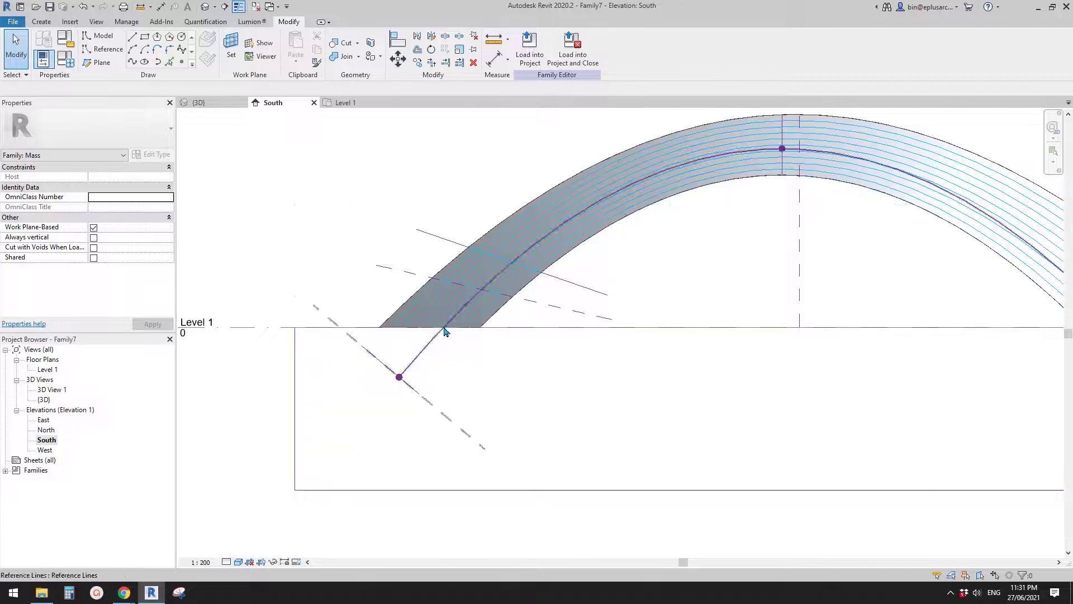
scroll(511, 353, "down", 2)
middle_click_drag(511, 354, 396, 348)
Step: In the Level 1 plan, sketch a reference-line rectangle about 35000 mm high in the empty area east of the arch
double_click(44, 371)
middle_click_drag(706, 345, 296, 369)
scroll(458, 362, "down", 2)
middle_click_drag(591, 357, 520, 362)
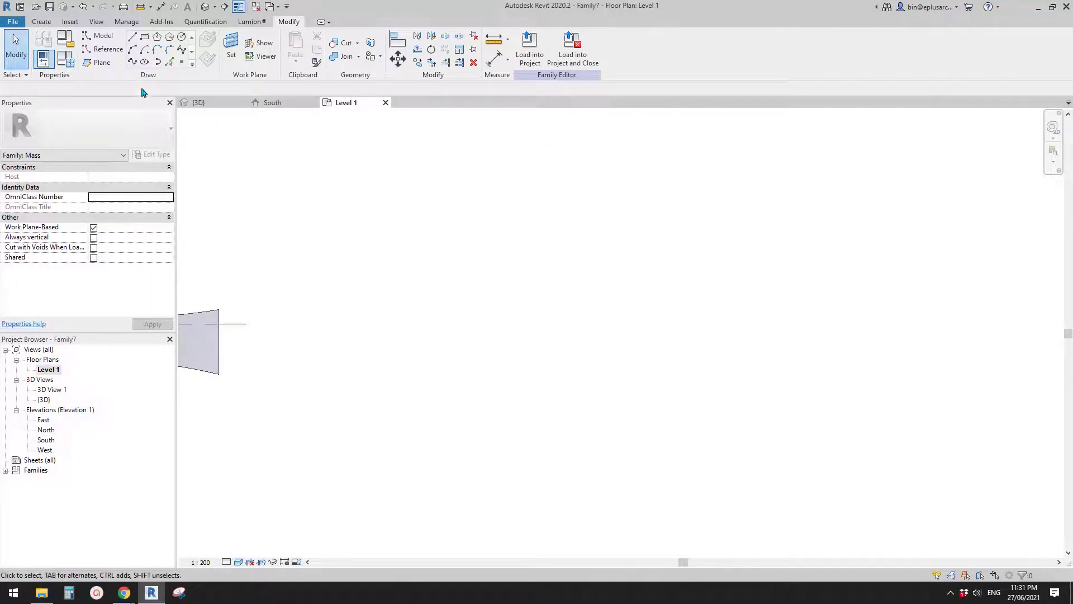
left_click(97, 55)
left_click(144, 39)
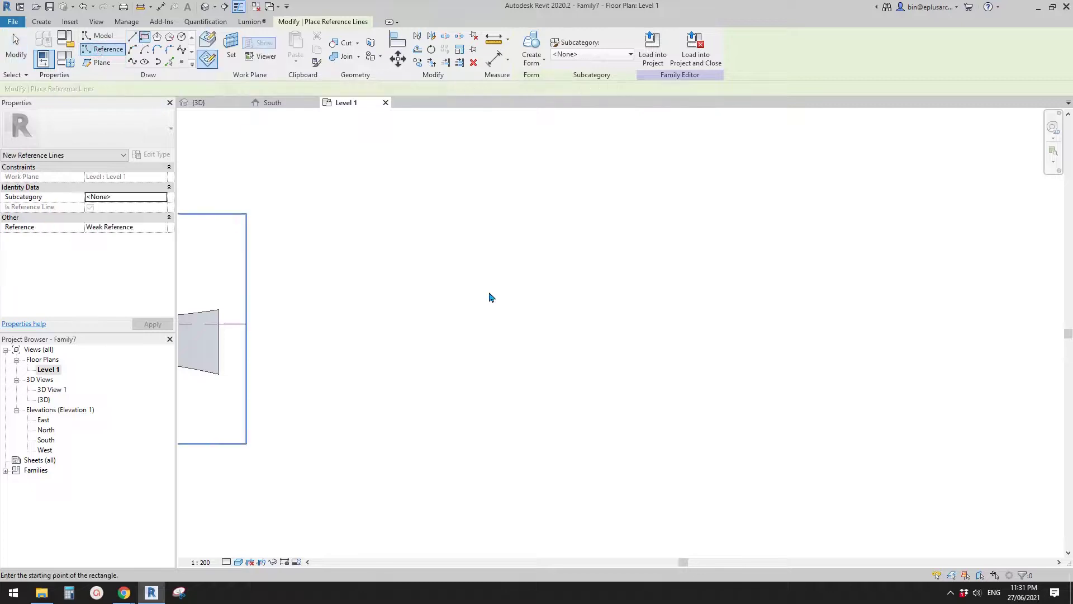
left_click(427, 312)
left_click(423, 305)
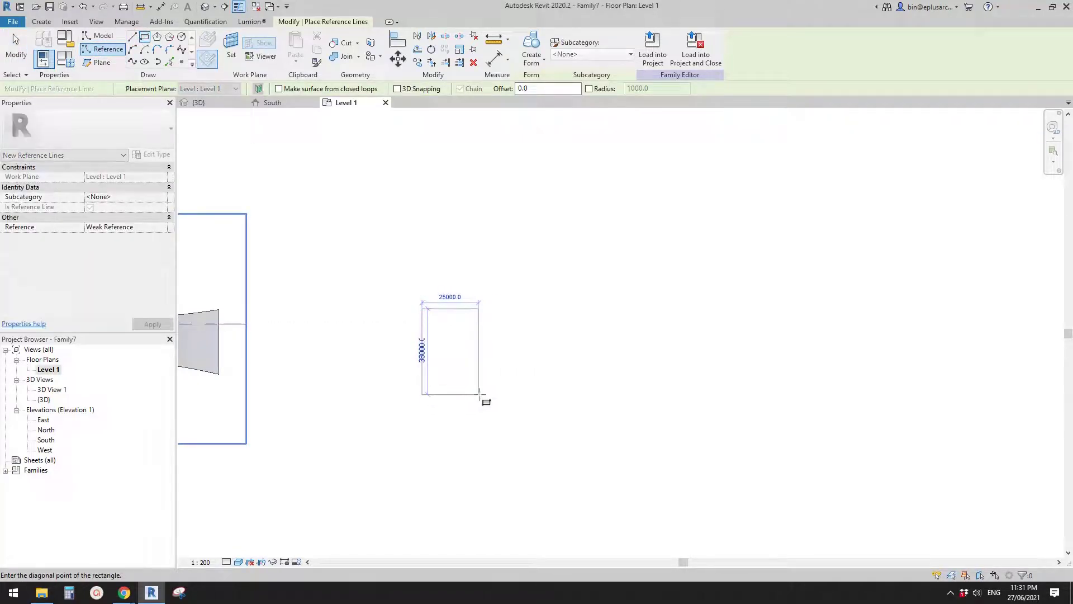
left_click(474, 387)
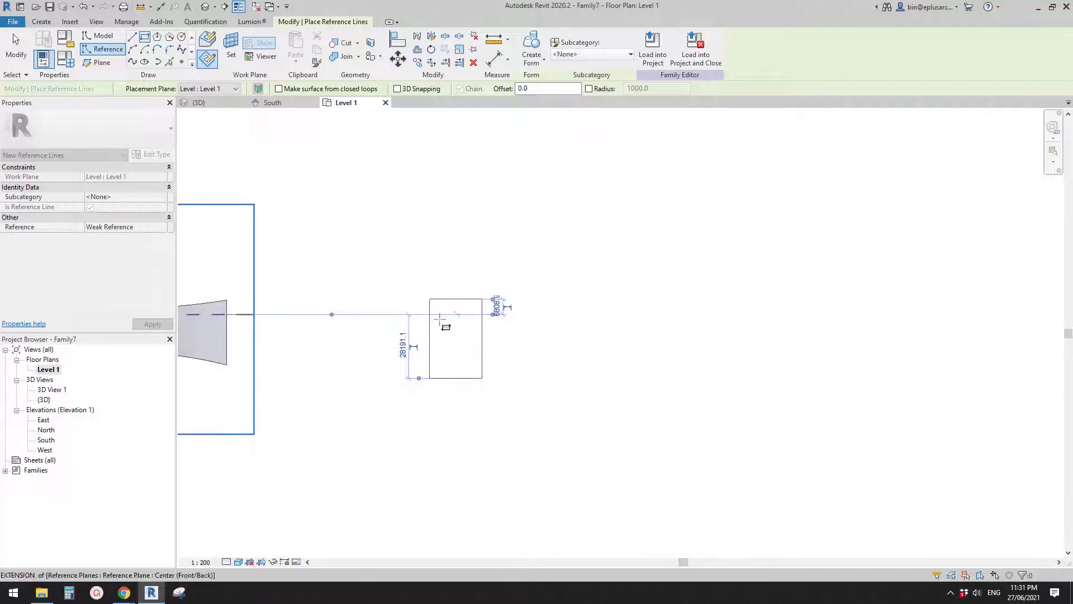
Step: Sketch a second reference-line rectangle of matching height farther east, its upper edge aligned with the first rectangle's
scroll(445, 327, "up", 2)
middle_click_drag(555, 372, 514, 369)
scroll(516, 369, "down", 2)
middle_click_drag(626, 367, 561, 366)
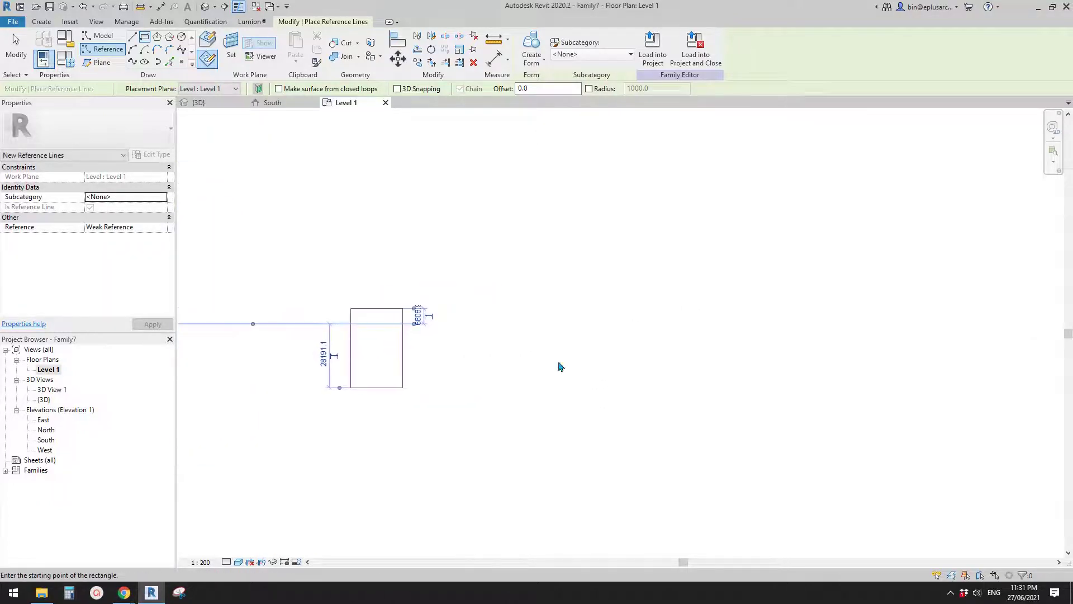
scroll(720, 361, "down", 1)
middle_click_drag(373, 345, 548, 325)
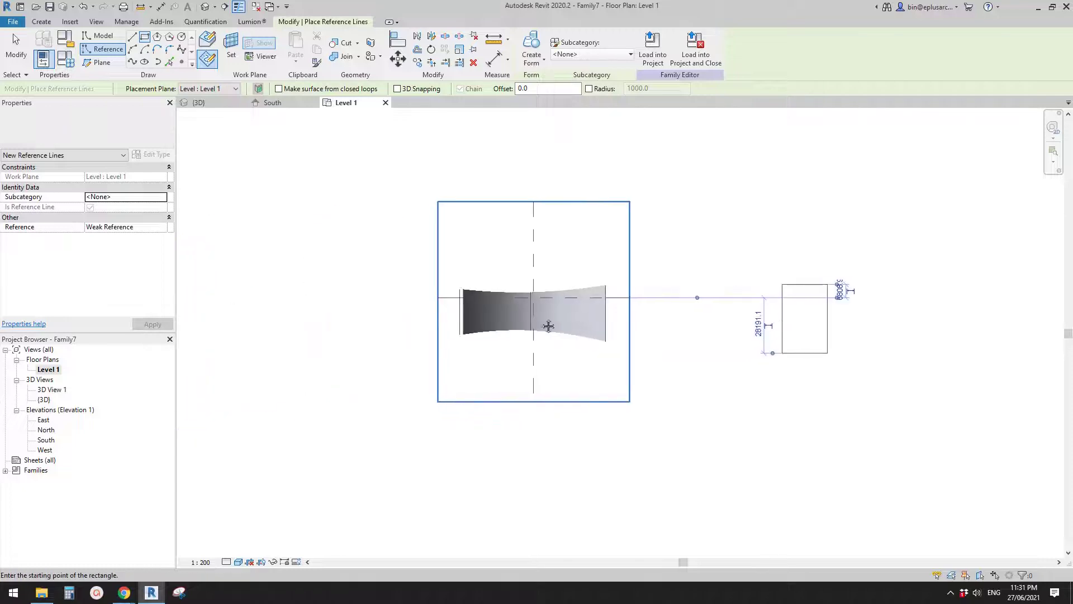
middle_click_drag(781, 323, 365, 340)
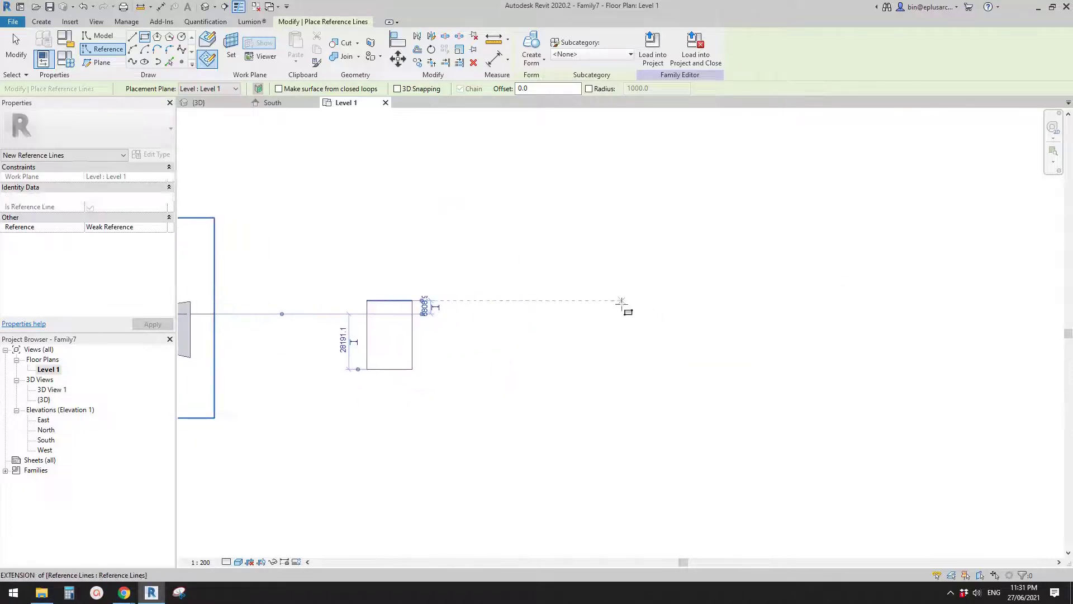
left_click(623, 302)
left_click(676, 369)
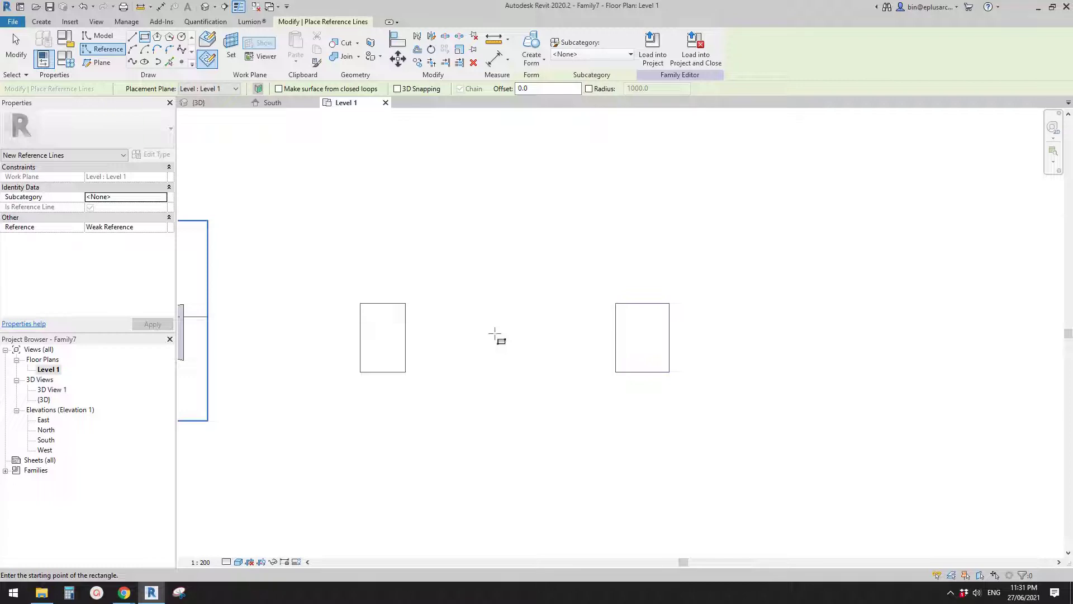
Step: Draw a north-south reference plane between the two rectangles, extending past their upper and lower edges
key("r")
key("p")
left_click(508, 423)
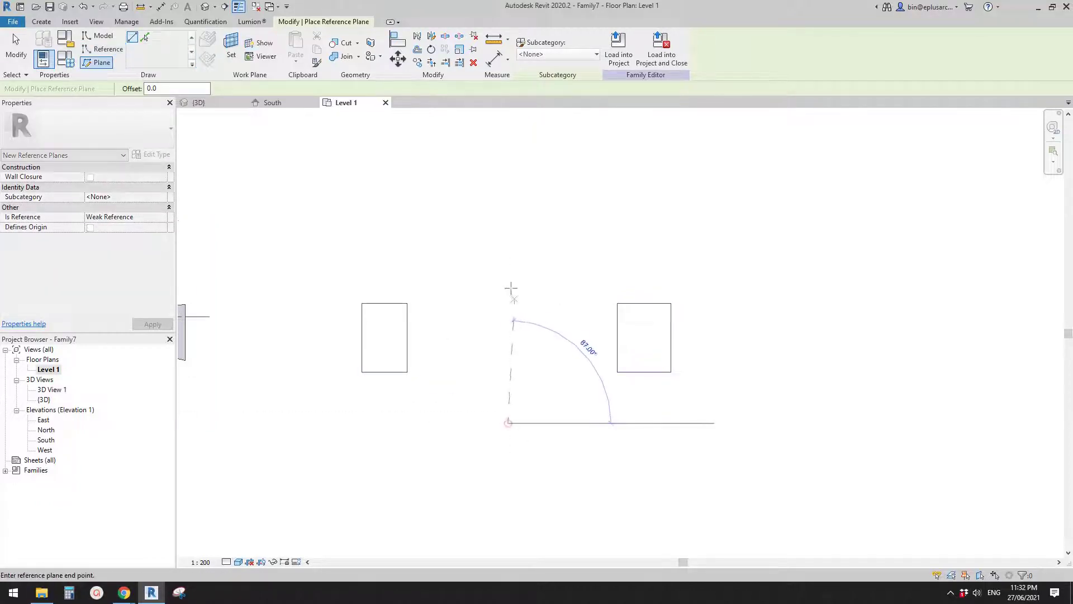
left_click(507, 246)
key("Escape")
key("Escape")
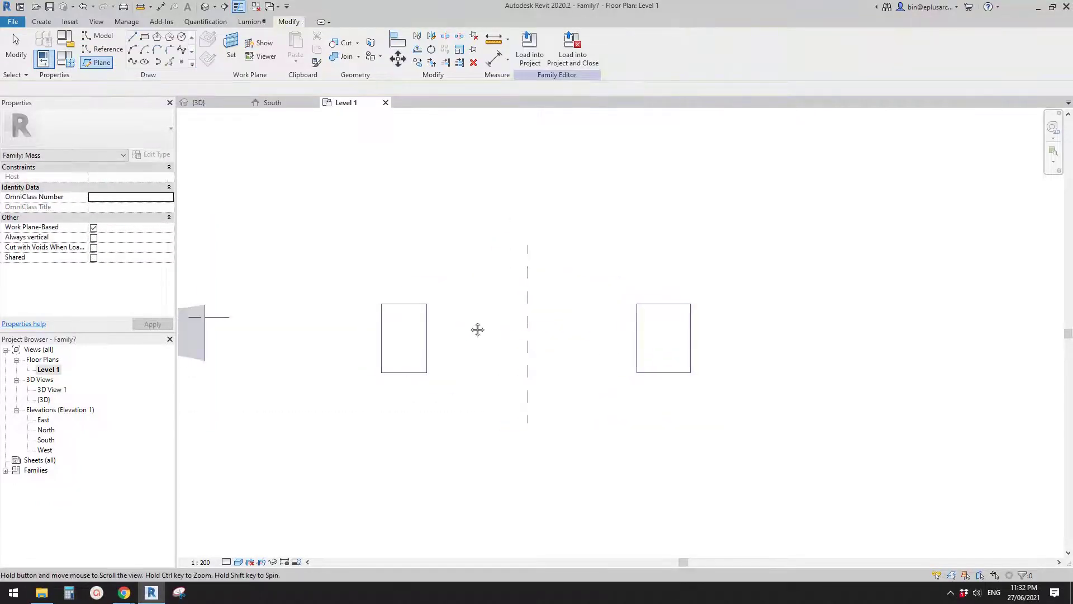
Step: Set the new reference plane between the rectangles as the work plane and open the {3D} view for it
left_click(229, 54)
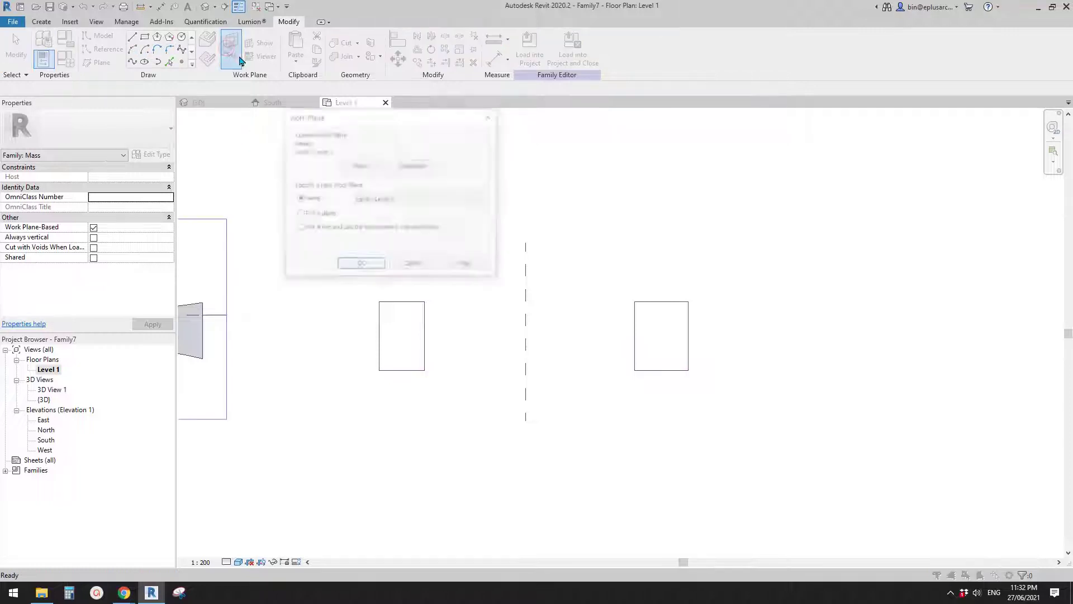
left_click(361, 266)
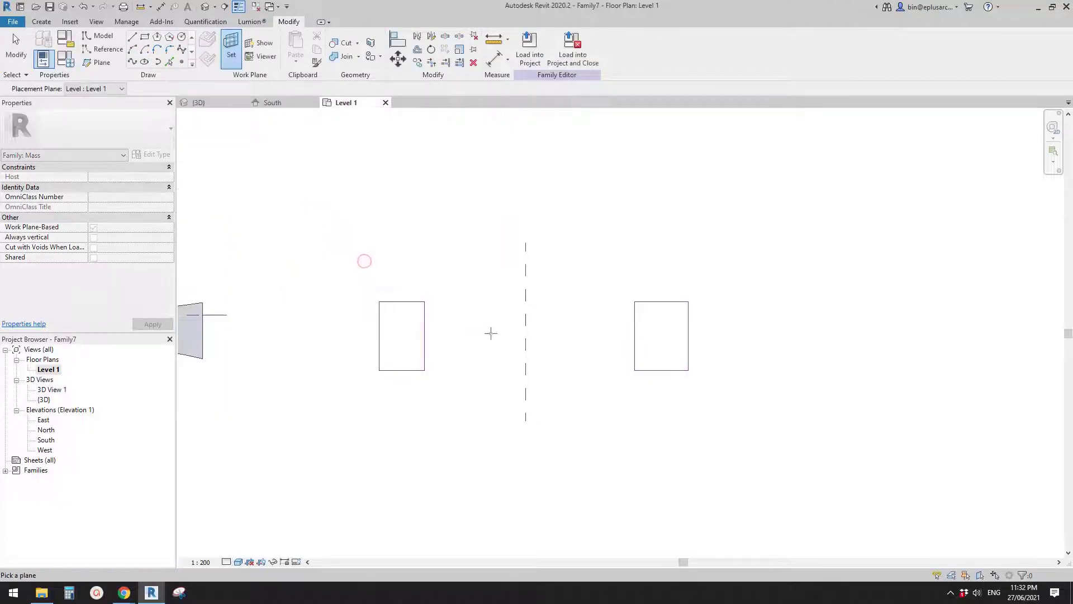
left_click(525, 316)
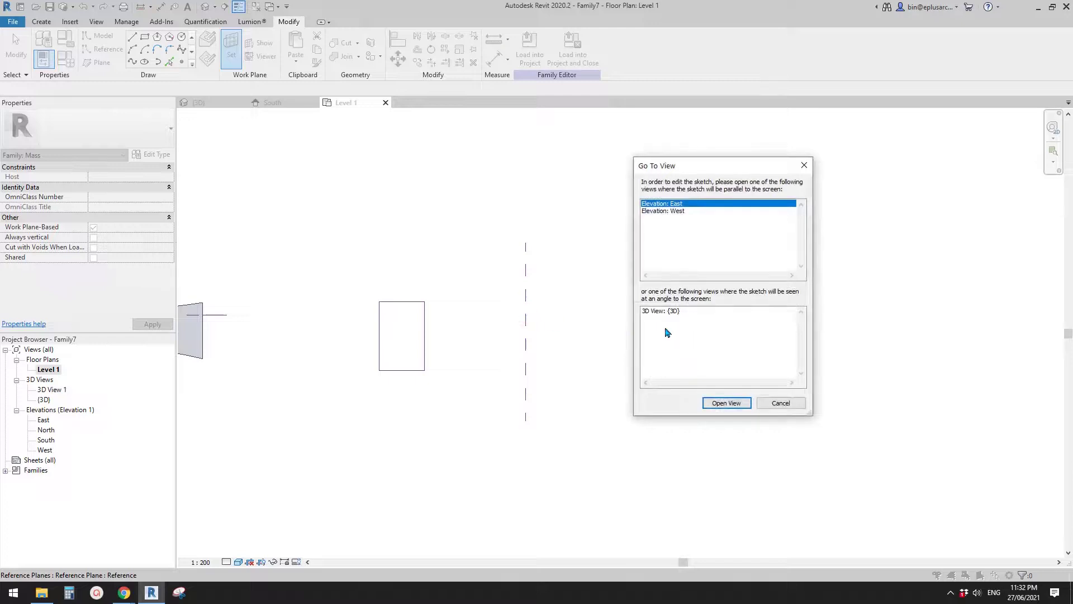
left_click(688, 312)
left_click(727, 403)
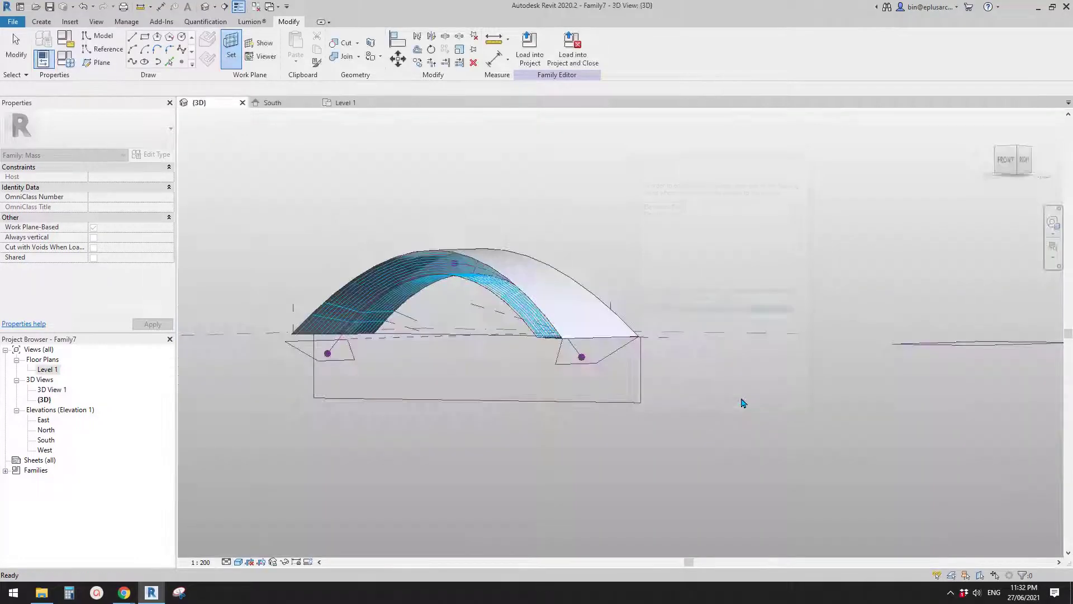
mouse_move(743, 403)
middle_mouse_down("shift")
mouse_move(444, 338)
mouse_move(619, 359)
mouse_move(587, 376)
middle_mouse_up("shift")
mouse_move(587, 378)
middle_mouse_down()
mouse_move(412, 354)
mouse_move(591, 383)
middle_mouse_up()
scroll(412, 355, "down", 1)
scroll(525, 329, "up", 1)
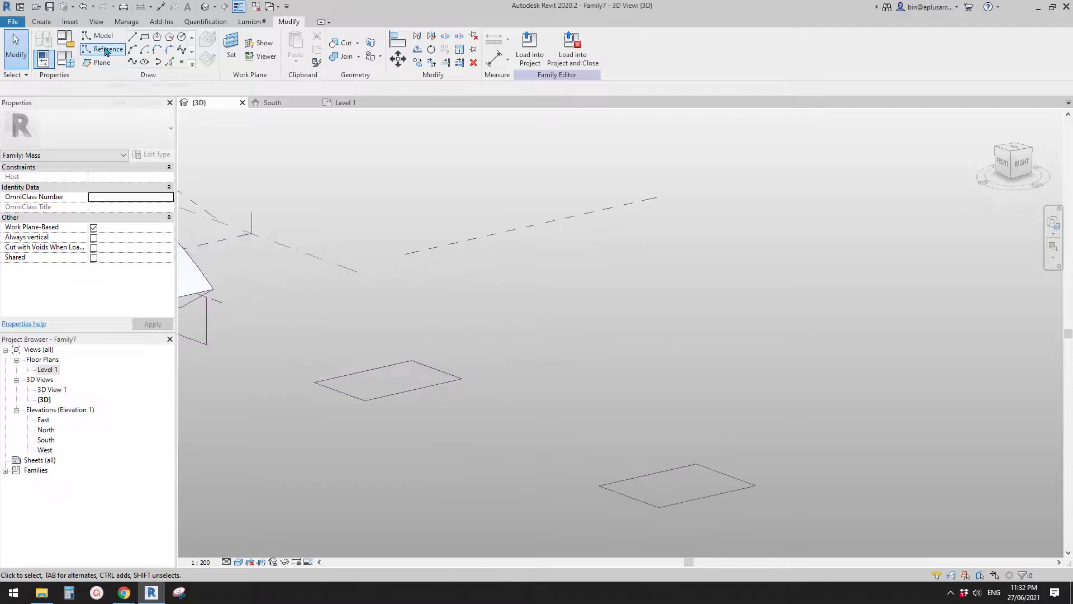
Step: Sketch a reference-line rectangle on the vertical work plane, raised above and between the two ground rectangles
left_click(106, 51)
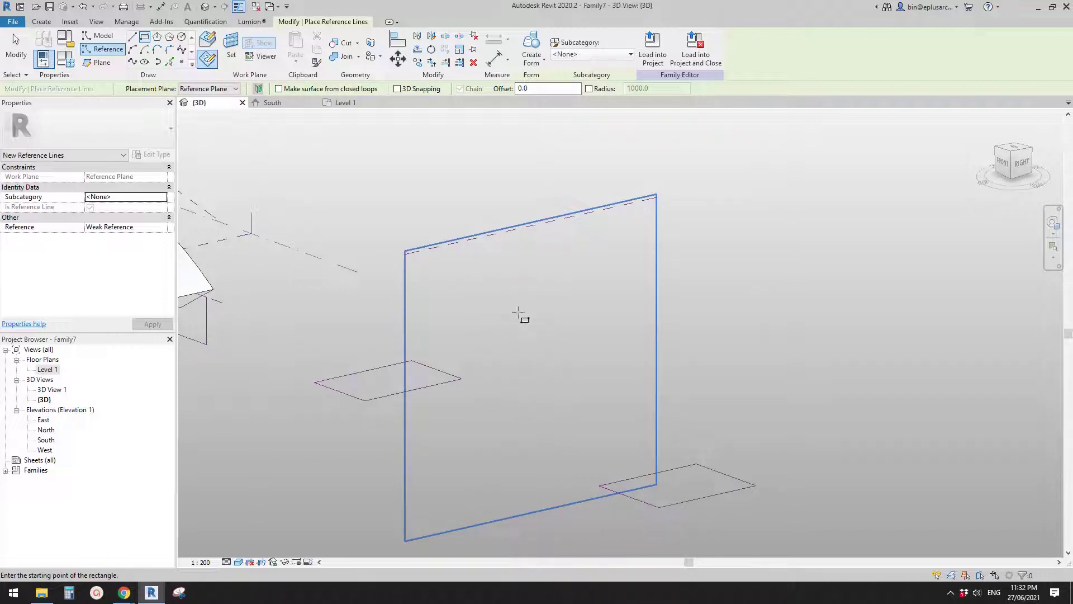
left_click(600, 329)
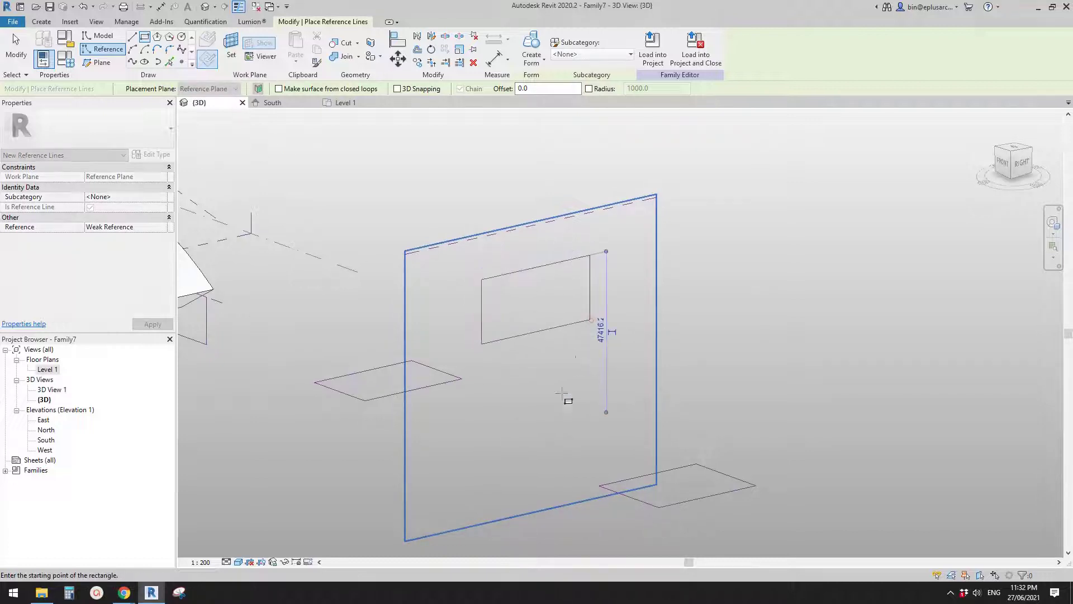
mouse_move(565, 398)
middle_mouse_down("shift")
mouse_move(589, 317)
mouse_move(745, 448)
middle_mouse_up("shift")
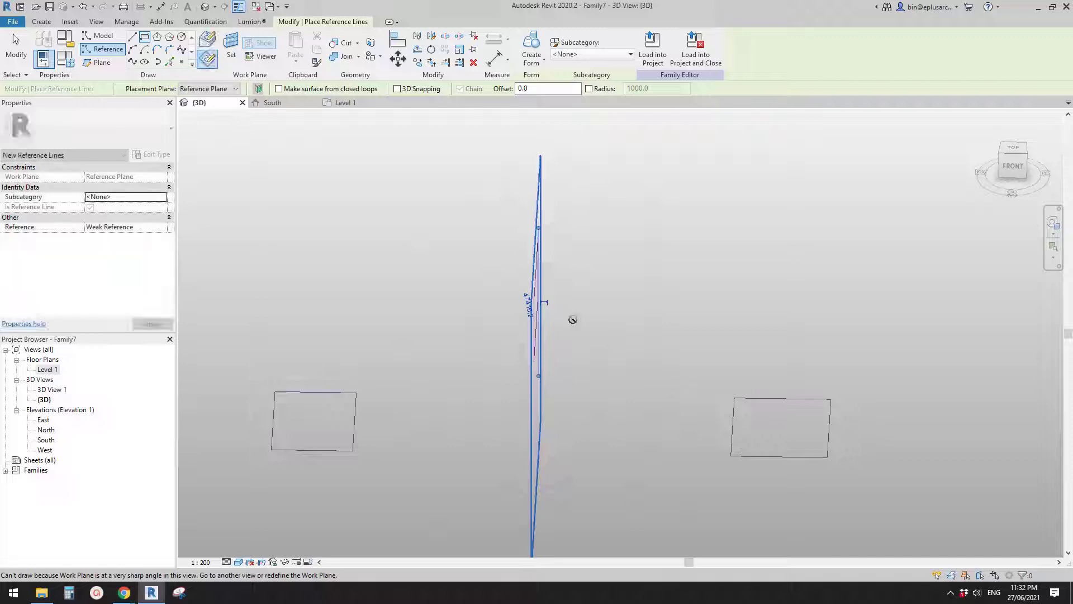
middle_click_drag(338, 400, 553, 395, "shift")
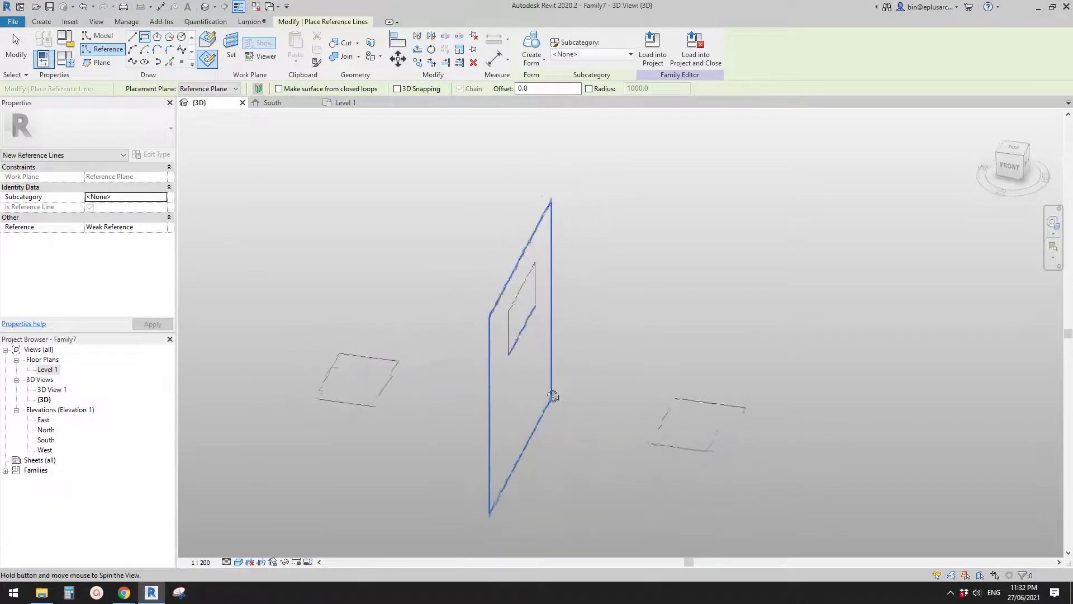
Step: Try to create a form from both ground rectangles and the raised vertical rectangle together
key("Escape")
middle_click_drag(642, 410, 606, 417, "shift")
key("Tab")
left_click(663, 423)
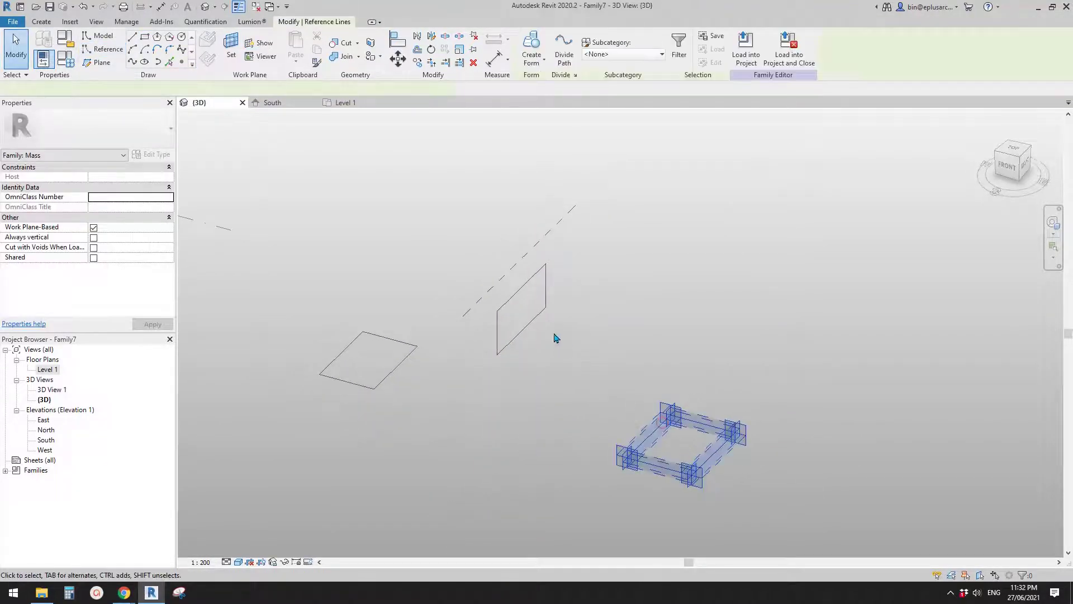
key("Tab")
left_click(524, 288, "ctrl")
key("Tab")
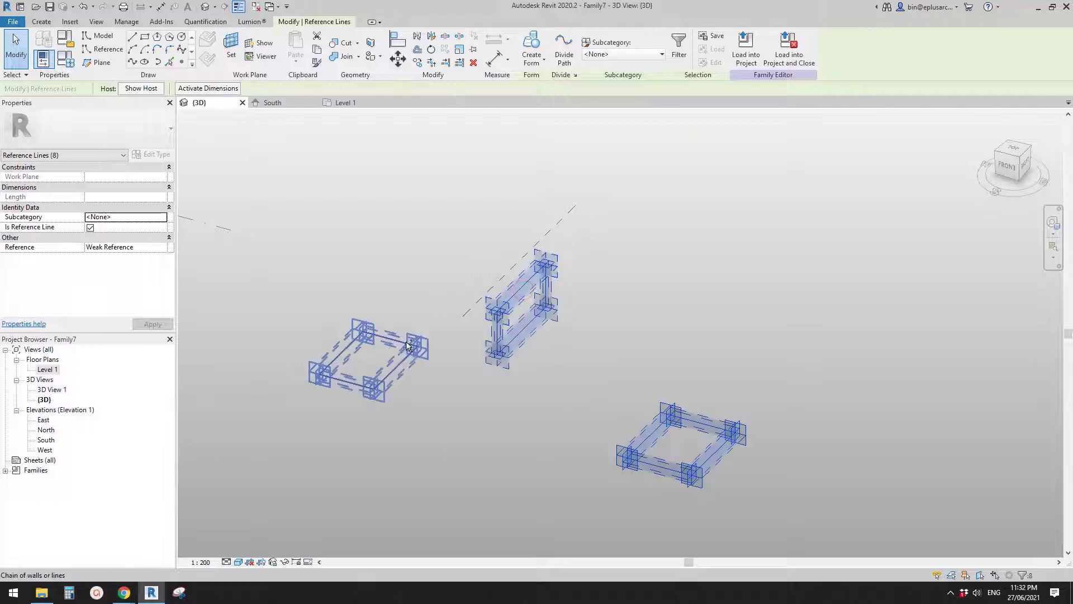
left_click(407, 342, "ctrl")
left_click(532, 45)
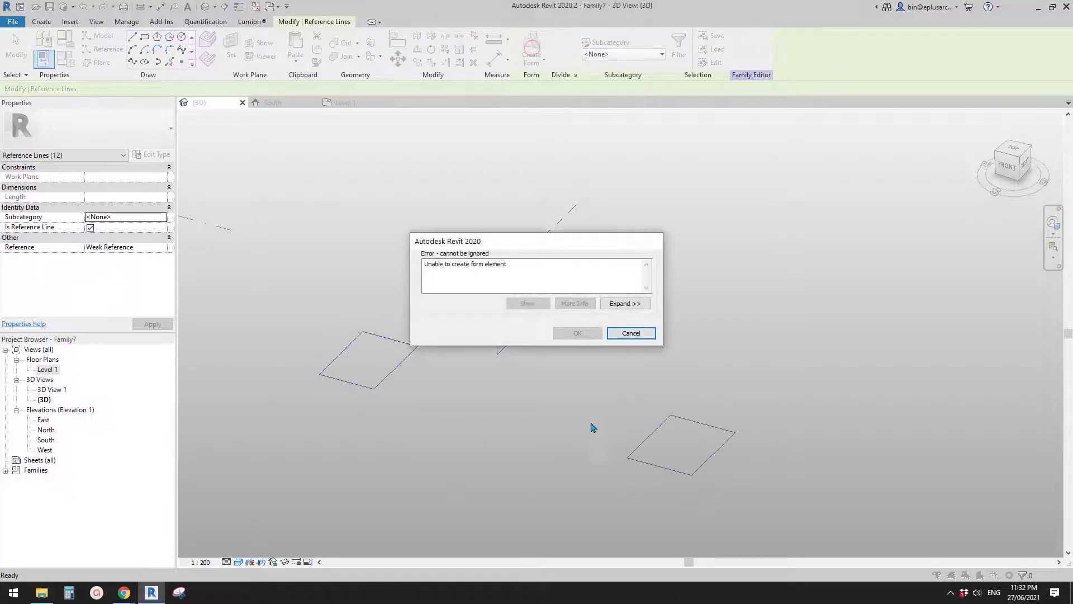
left_click(632, 333)
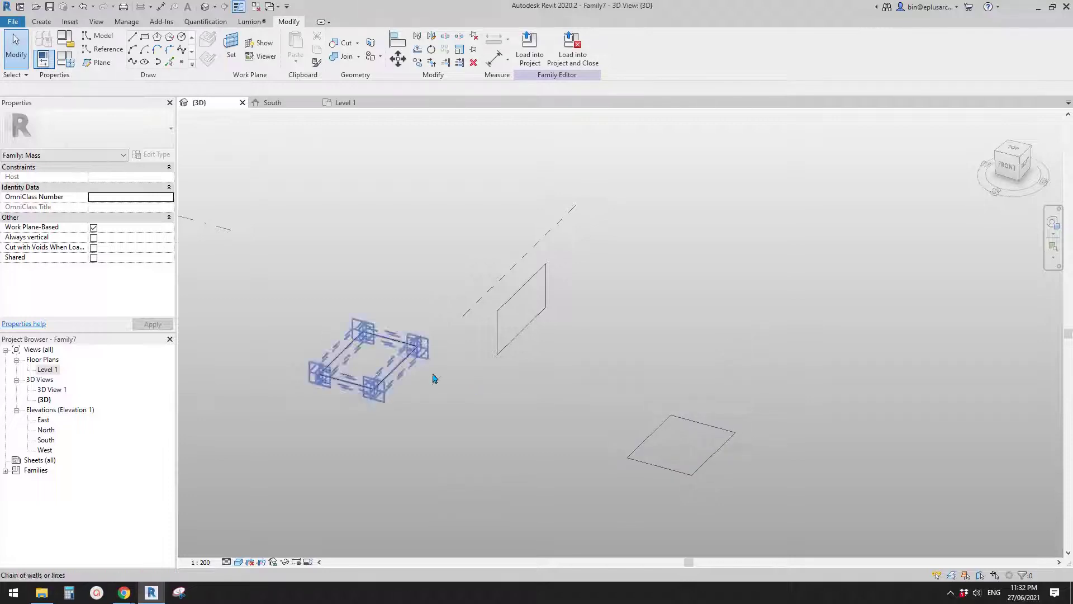
Step: Create a form between the east ground rectangle and the raised vertical rectangle
middle_click_drag(666, 428, 682, 423)
left_click(675, 425)
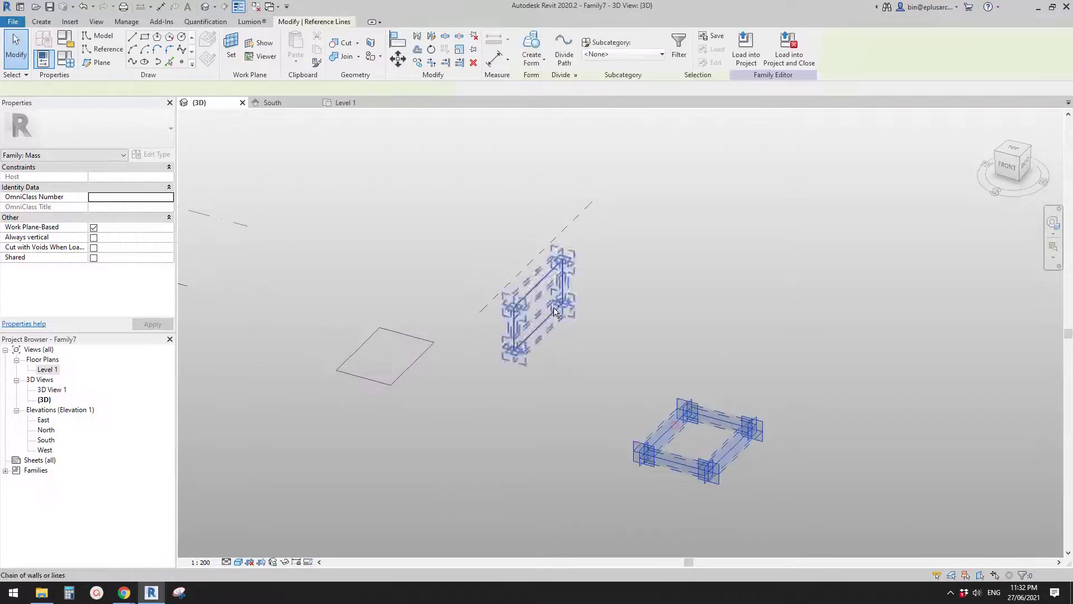
left_click(554, 312, "ctrl")
left_click(532, 45)
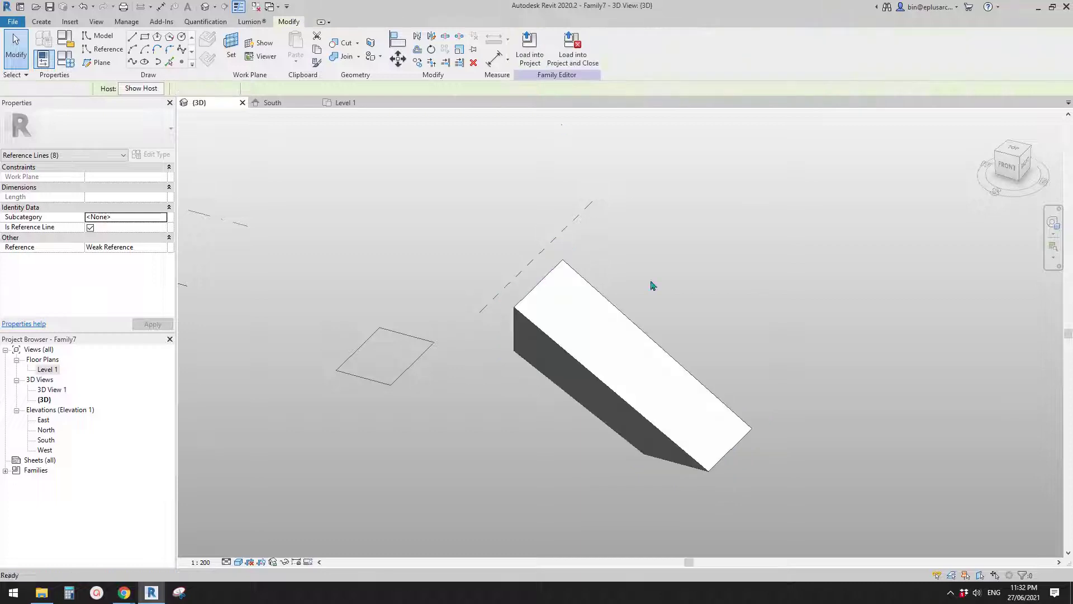
middle_click_drag(653, 286, 793, 276, "shift")
middle_click_drag(645, 346, 583, 334, "shift")
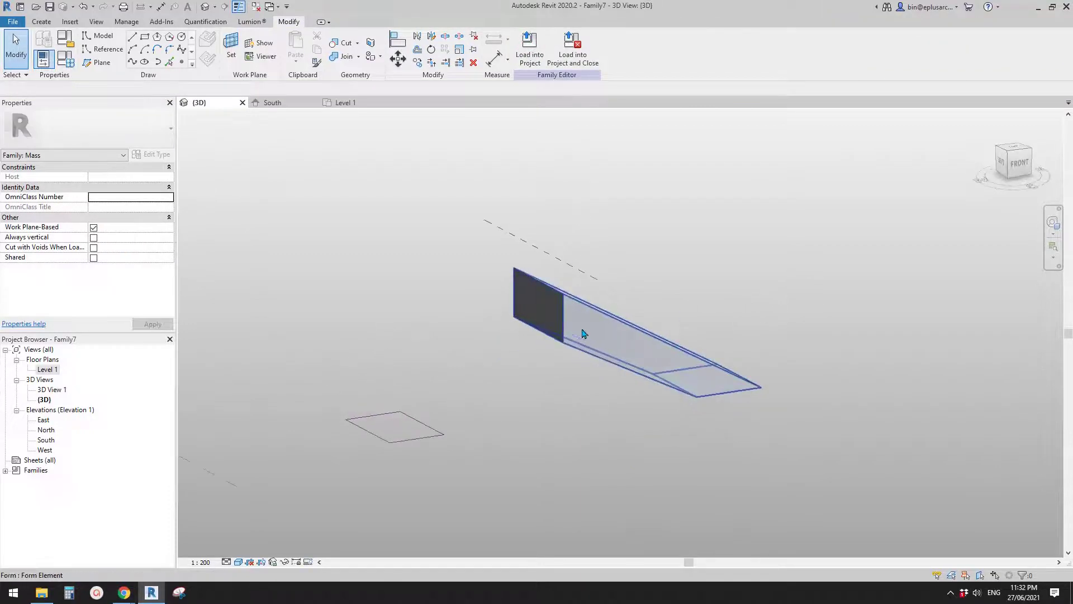
Step: Try to create a form joining the new form's end to the west ground rectangle, and undo the form just made
left_click(551, 314)
left_click(424, 423, "ctrl")
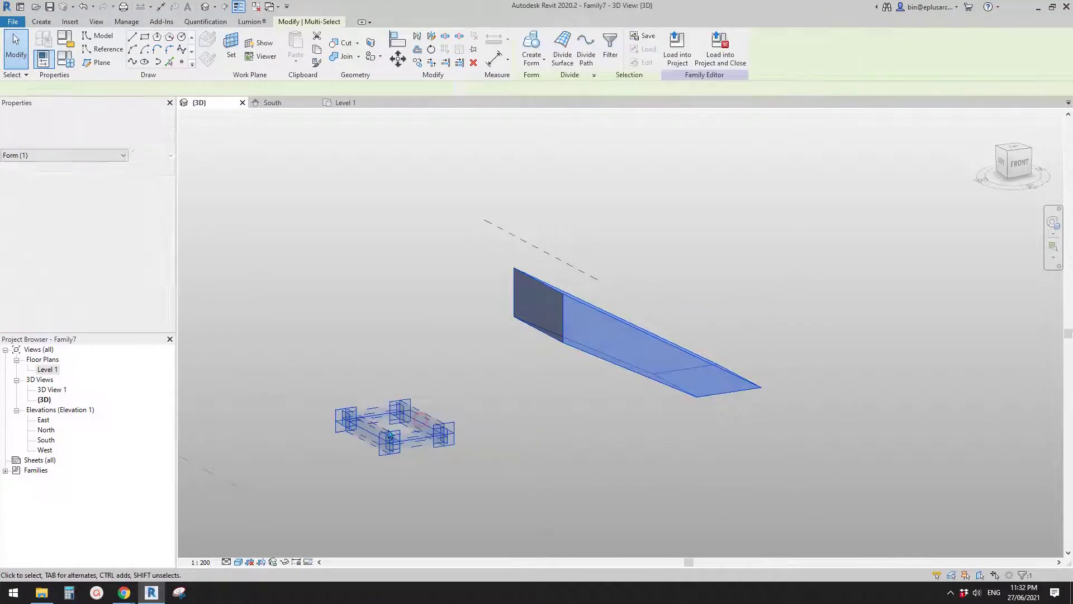
left_click(537, 46)
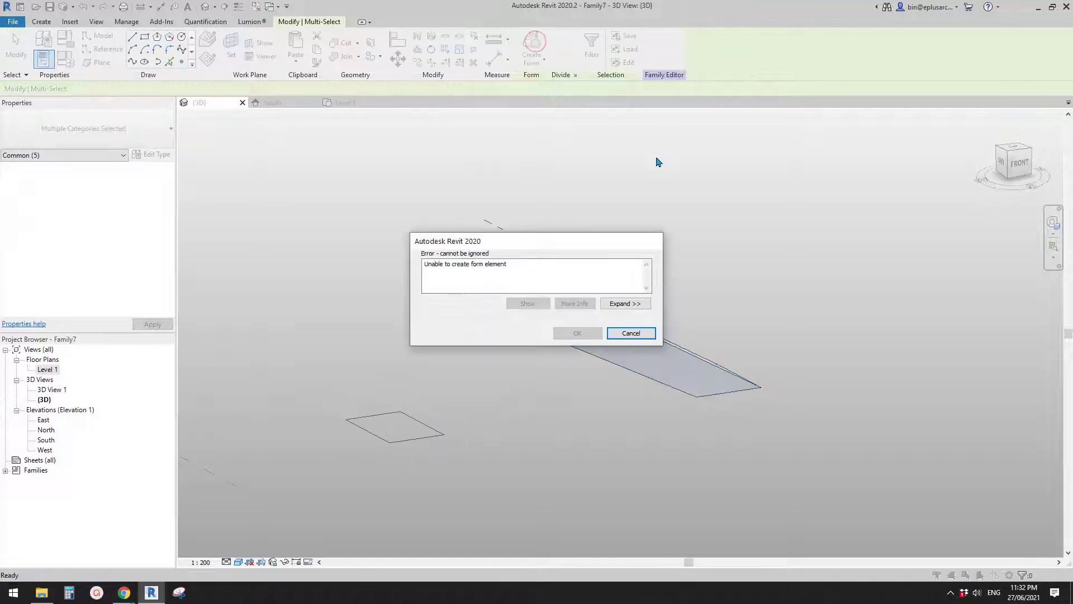
left_click(631, 333)
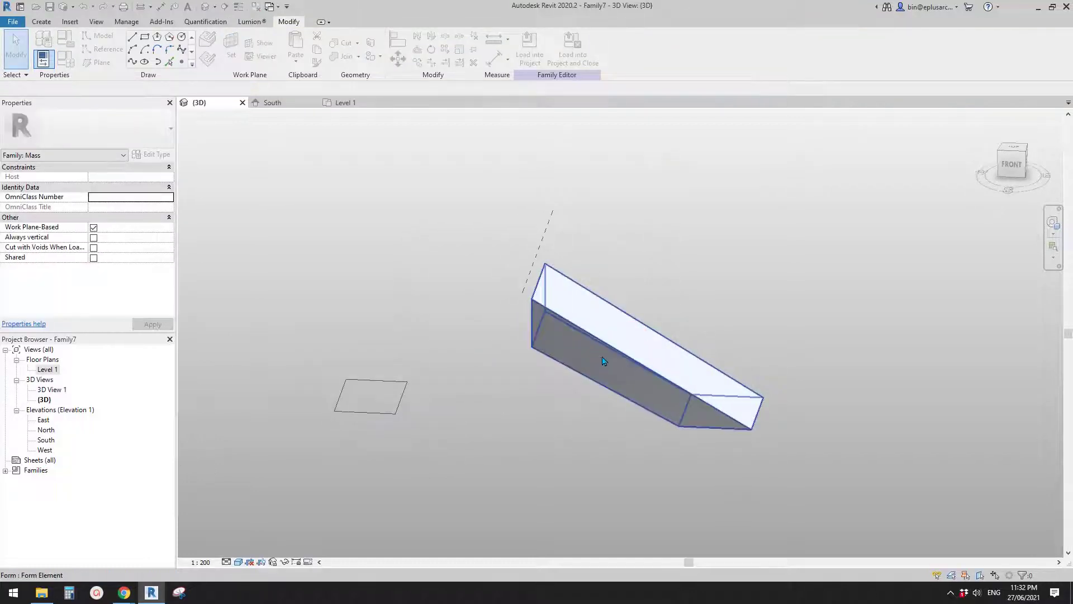
key("ctrl+z")
middle_click_drag(605, 359, 649, 307, "shift")
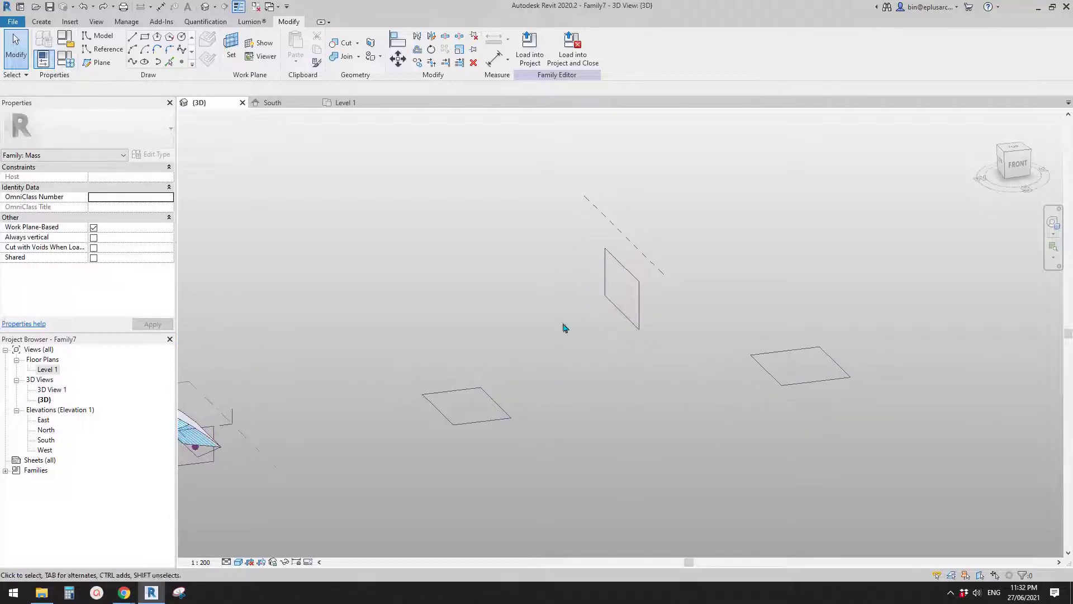
middle_click_drag(601, 355, 522, 391, "shift")
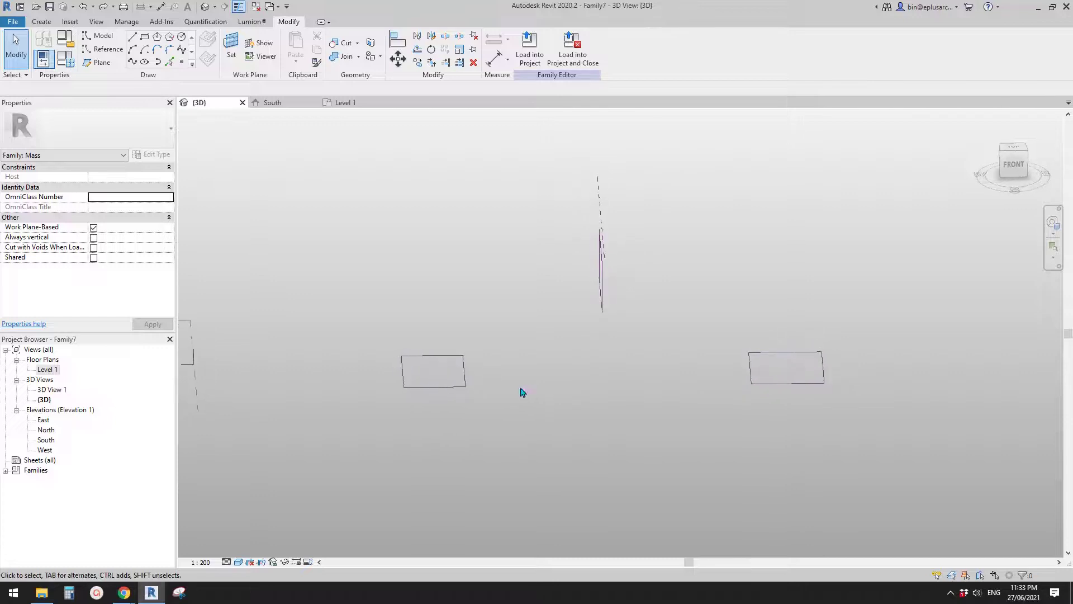
left_click(468, 369)
scroll(470, 369, "up", 1)
left_click(492, 380)
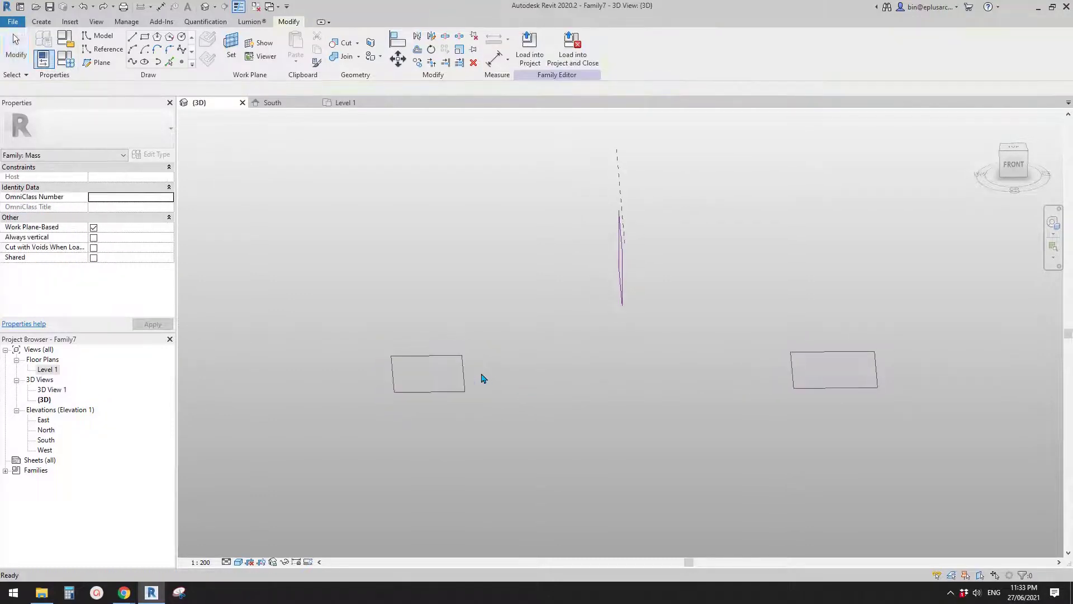
left_click(466, 373)
key("Escape")
middle_click_drag(486, 374, 524, 376, "shift")
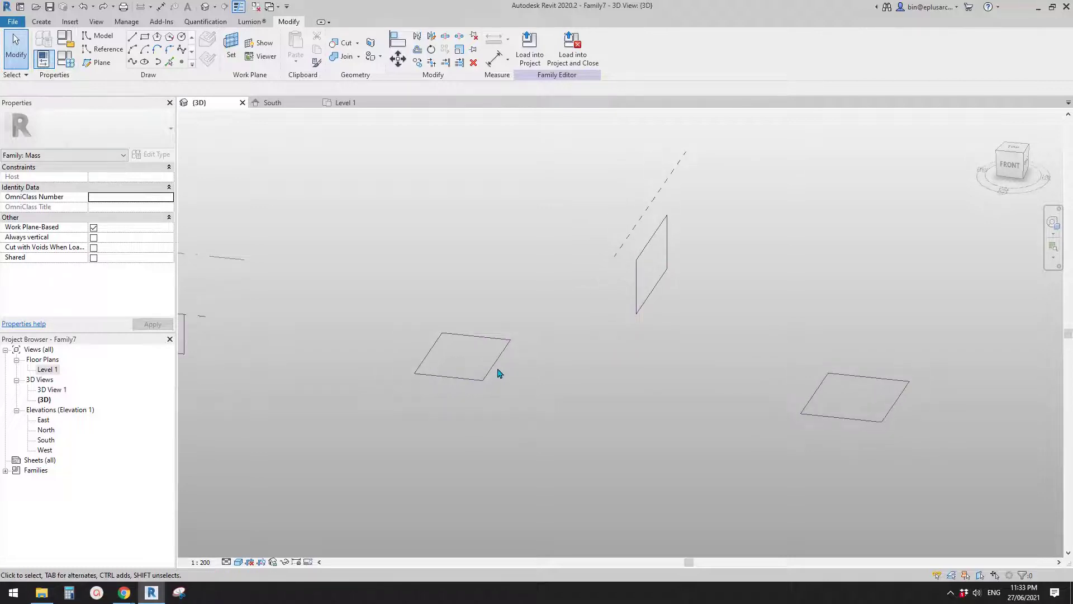
left_click(498, 373)
key("Escape")
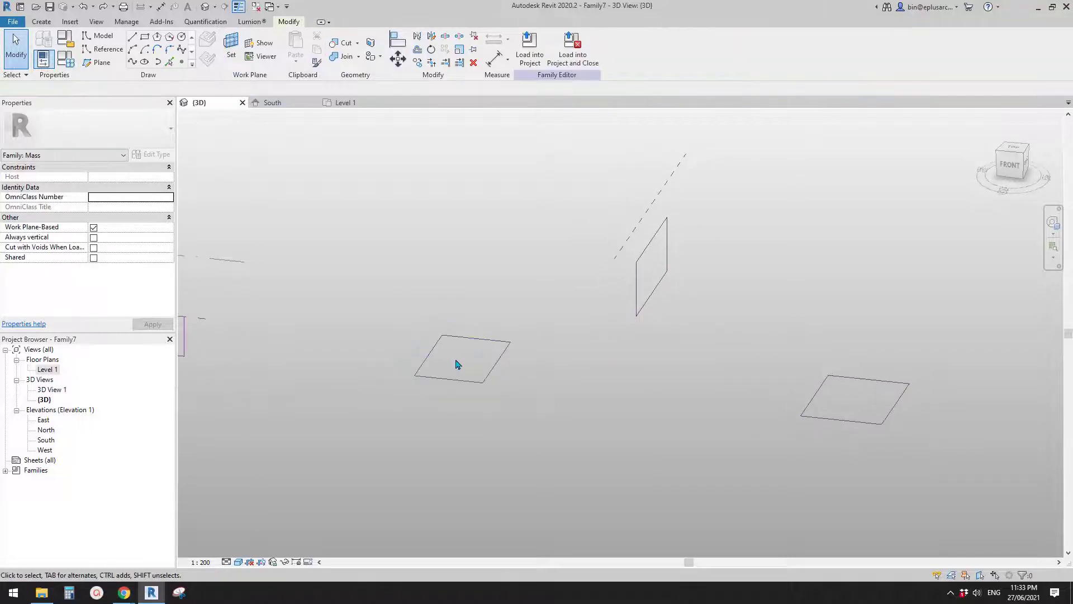
middle_click(486, 367)
middle_click_drag(577, 383, 554, 381)
key("Tab")
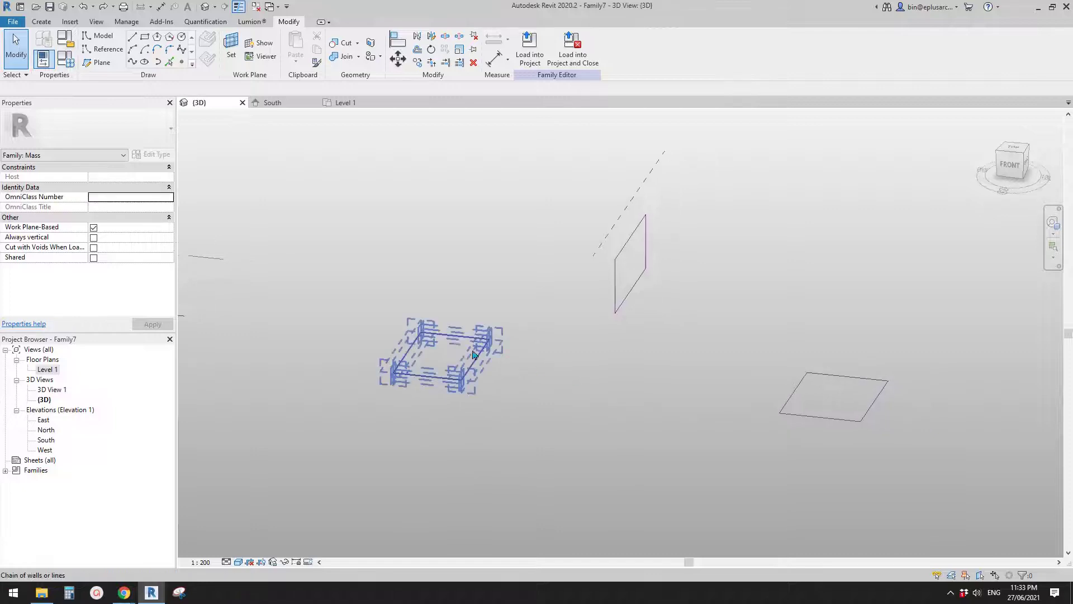
key("Tab")
key("Tab")
key("Tab")
key("Tab")
key("Tab")
key("Tab")
key("Tab")
key("Tab")
key("Tab")
scroll(481, 368, "down", 2)
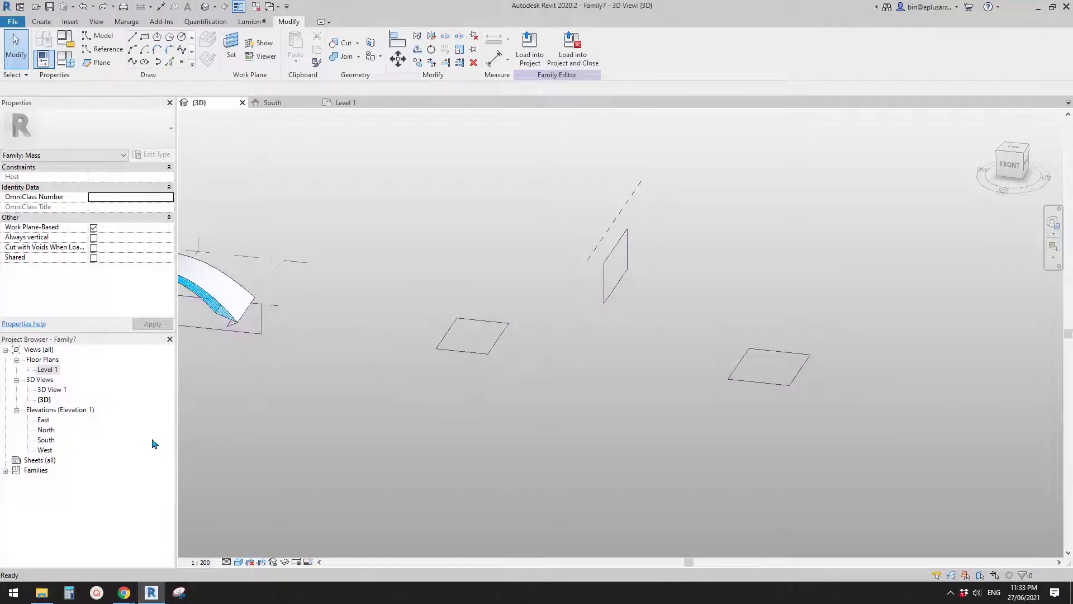
Step: Open the South elevation and delete the west ground rectangle's reference lines
double_click(46, 442)
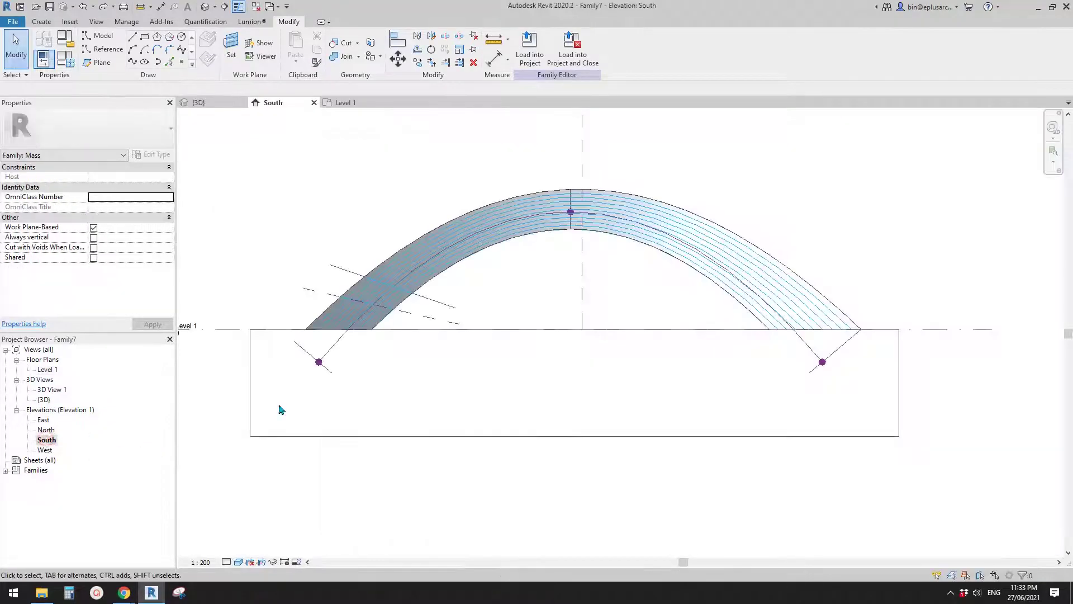
middle_click_drag(691, 368, 279, 364)
middle_click_drag(576, 363, 319, 358)
scroll(319, 358, "down", 2)
middle_click_drag(772, 366, 472, 364)
scroll(473, 365, "down", 2)
middle_click_drag(521, 374, 464, 379)
scroll(465, 379, "up", 1)
left_click_drag(325, 309, 514, 392)
key("Delete")
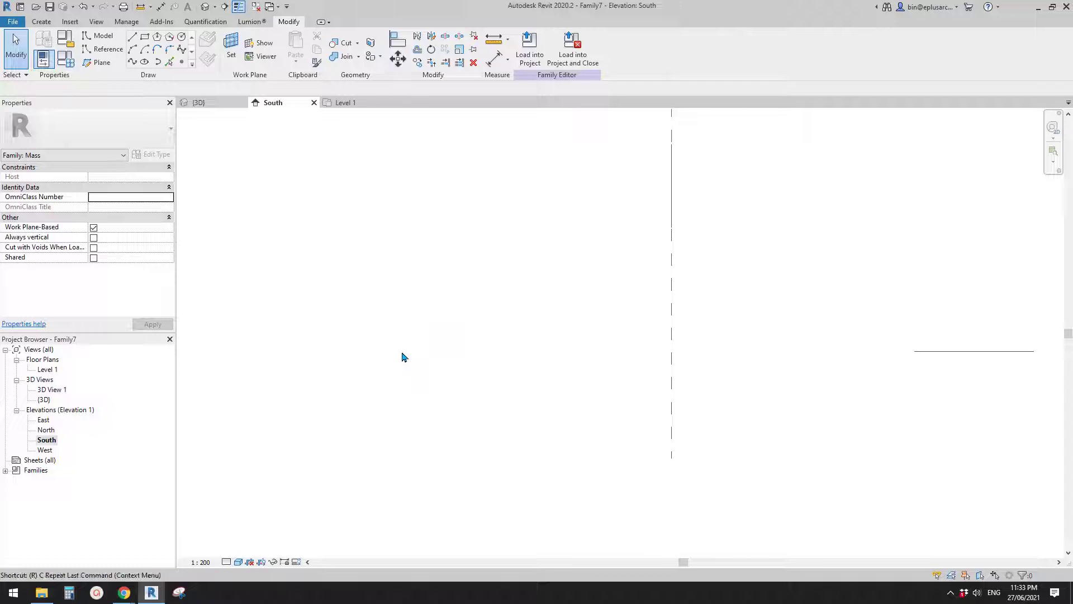
key("r")
key("p")
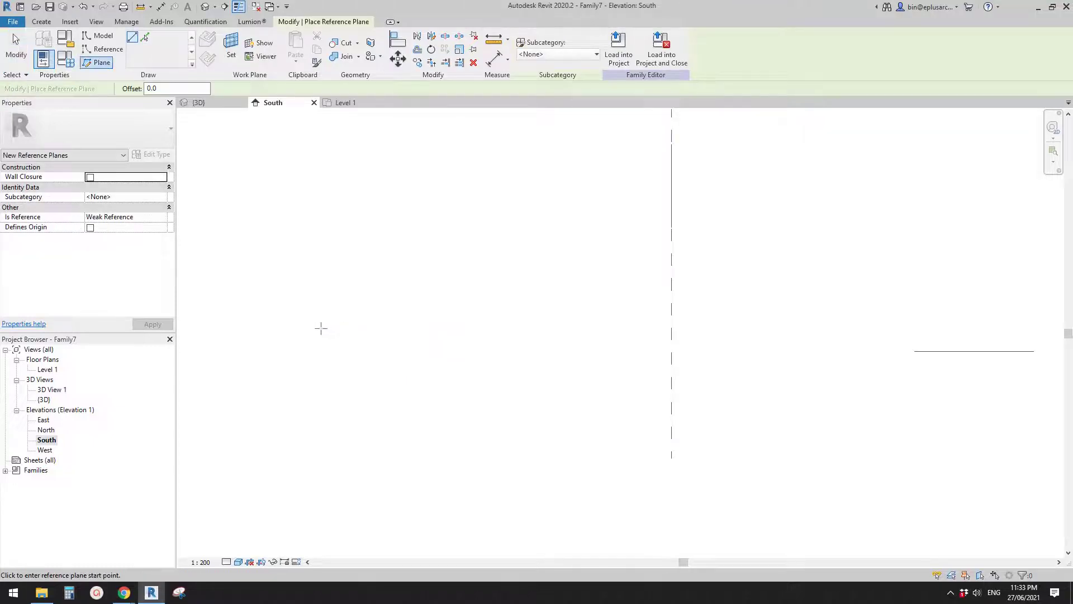
left_click(321, 329)
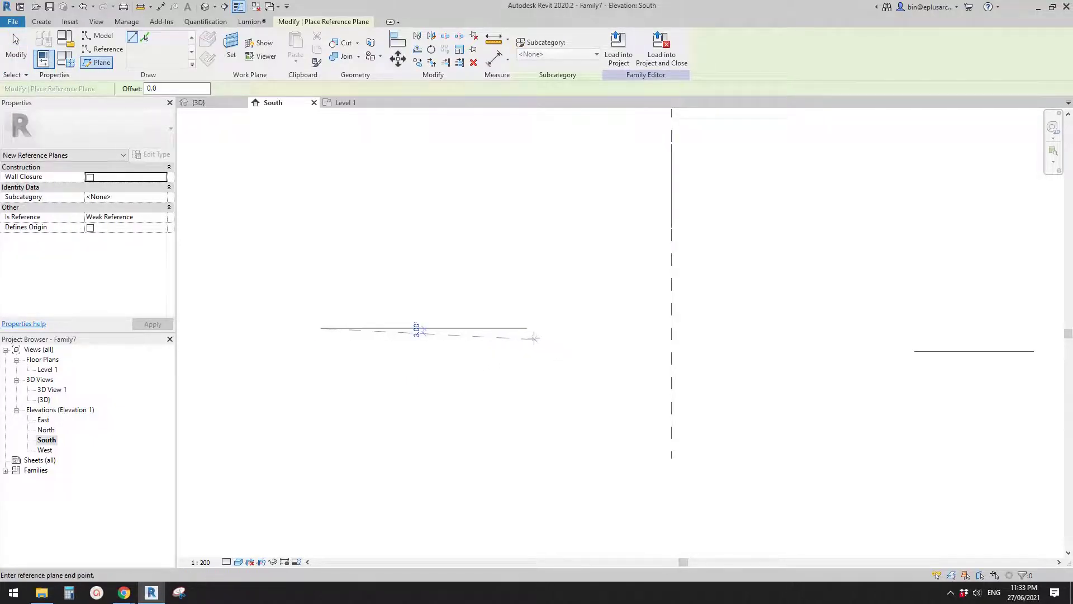
key("Escape")
key("Escape")
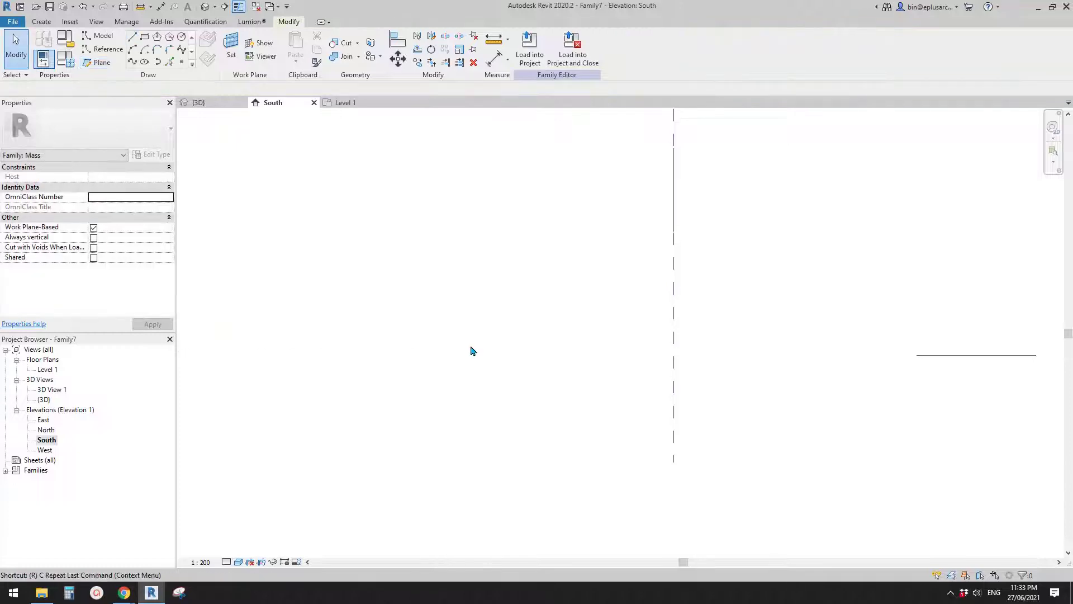
Step: Draw a reference plane sloping gently down toward the vertical reference plane, where the west ground rectangle stood
key("r")
key("p")
left_click(304, 330)
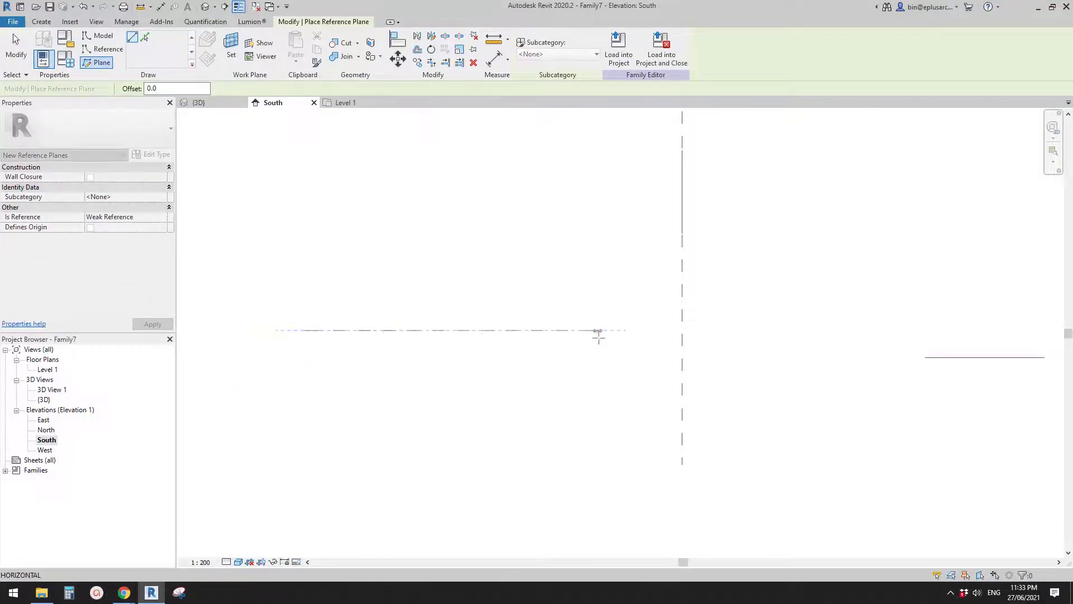
left_click(589, 365)
key("Escape")
key("Escape")
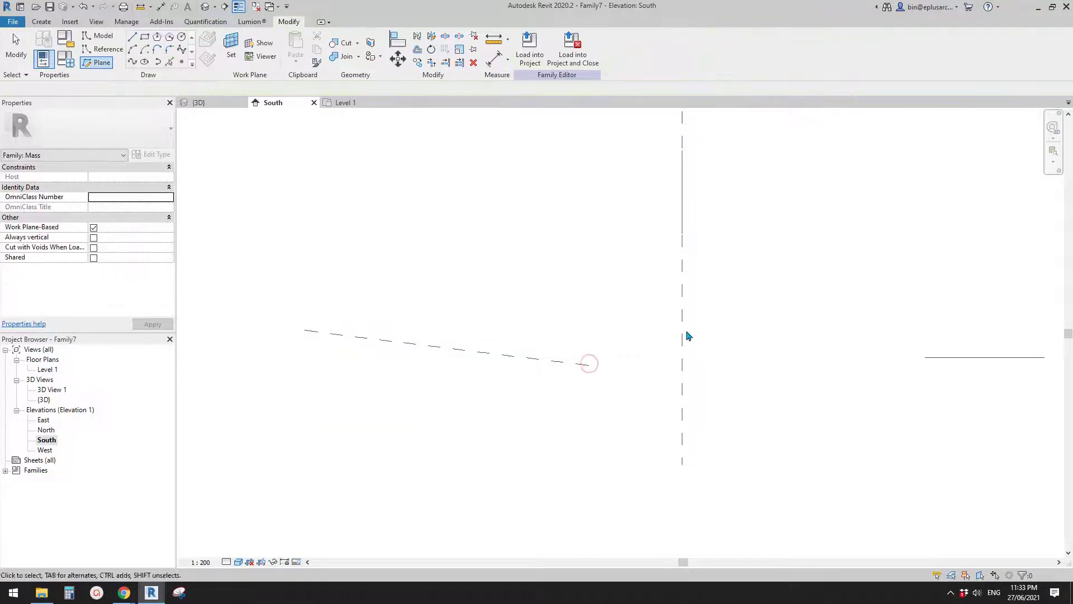
Step: Try rotating the vertical reference plane slightly about its centre, and undo the rotation
left_click(685, 329)
middle_click_drag(705, 338, 668, 336)
key("o")
left_click(732, 271)
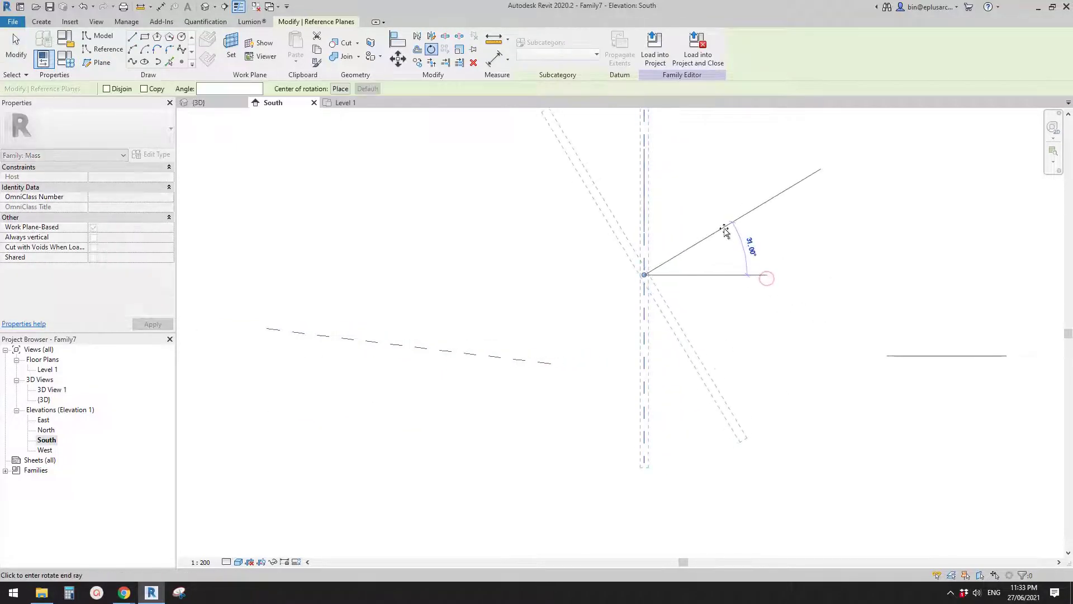
type("19")
key("Return")
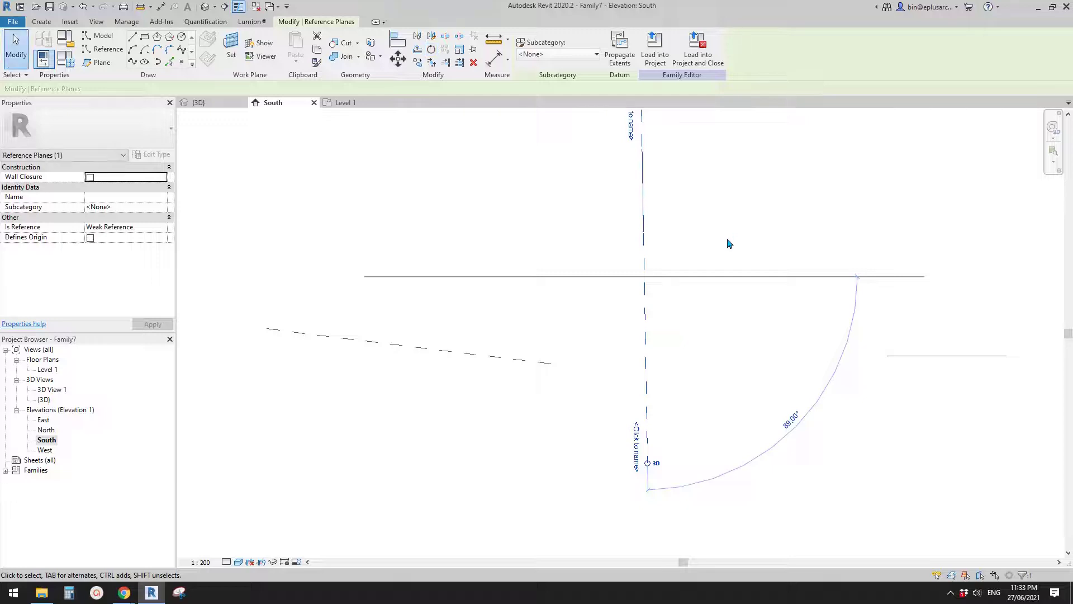
left_click(699, 356)
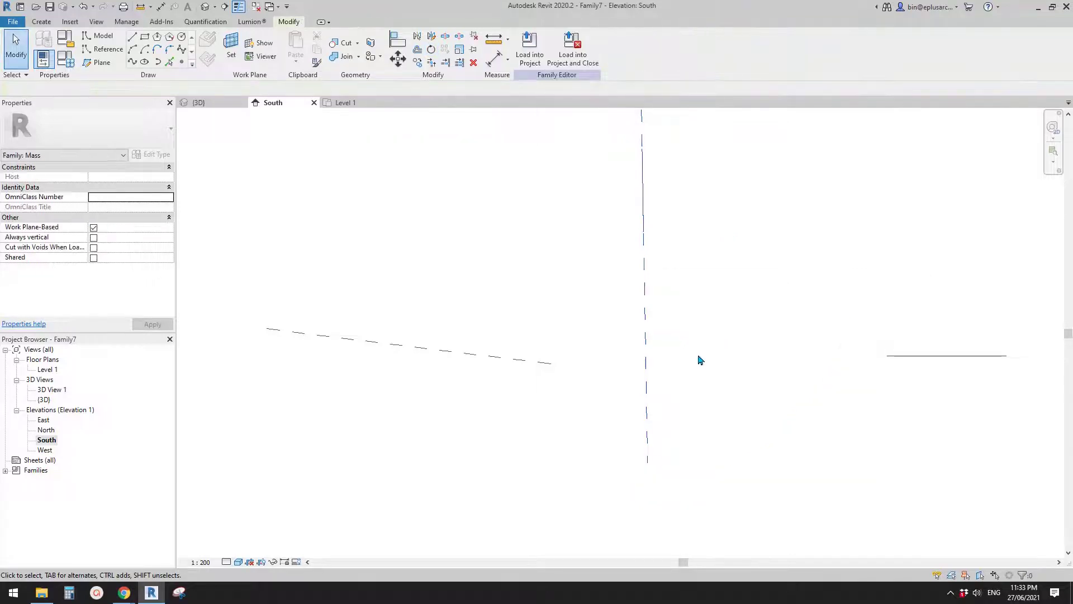
Step: Replace the sloping reference plane with a horizontal one on the west side of the vertical reference plane
left_click(478, 354)
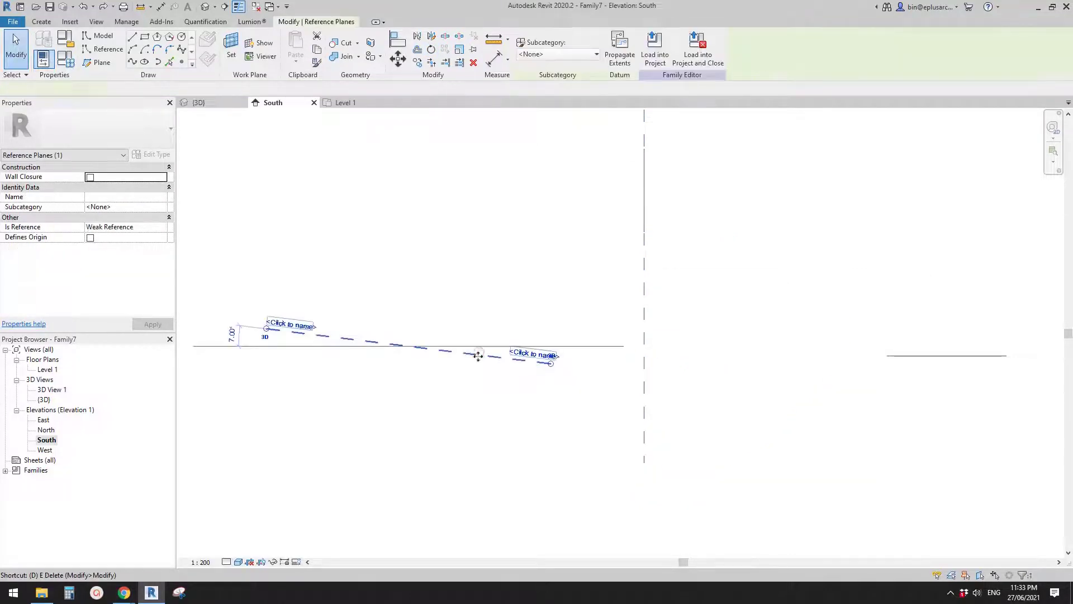
key("Delete")
key("r")
key("p")
left_click(325, 347)
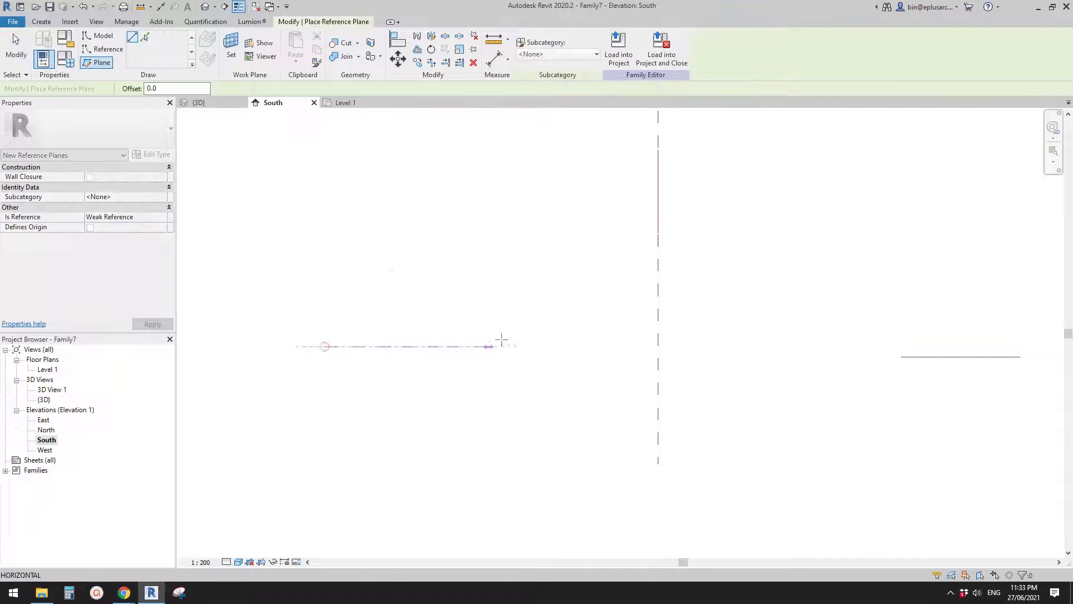
left_click(559, 346)
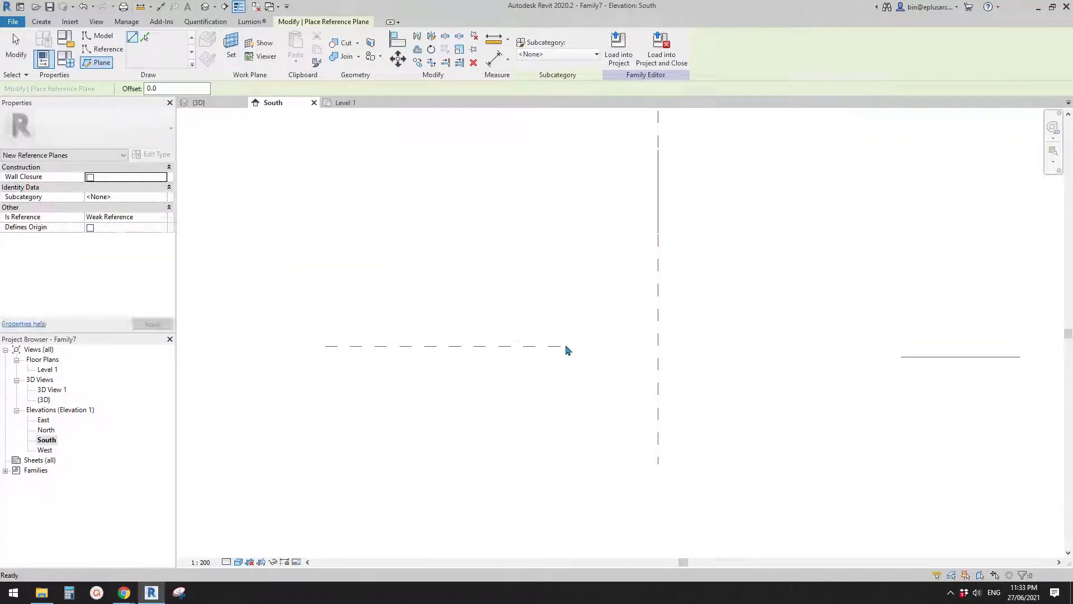
key("Escape")
key("Escape")
Step: Align the horizontal reference plane with the level of the east ground rectangle
left_click(452, 347)
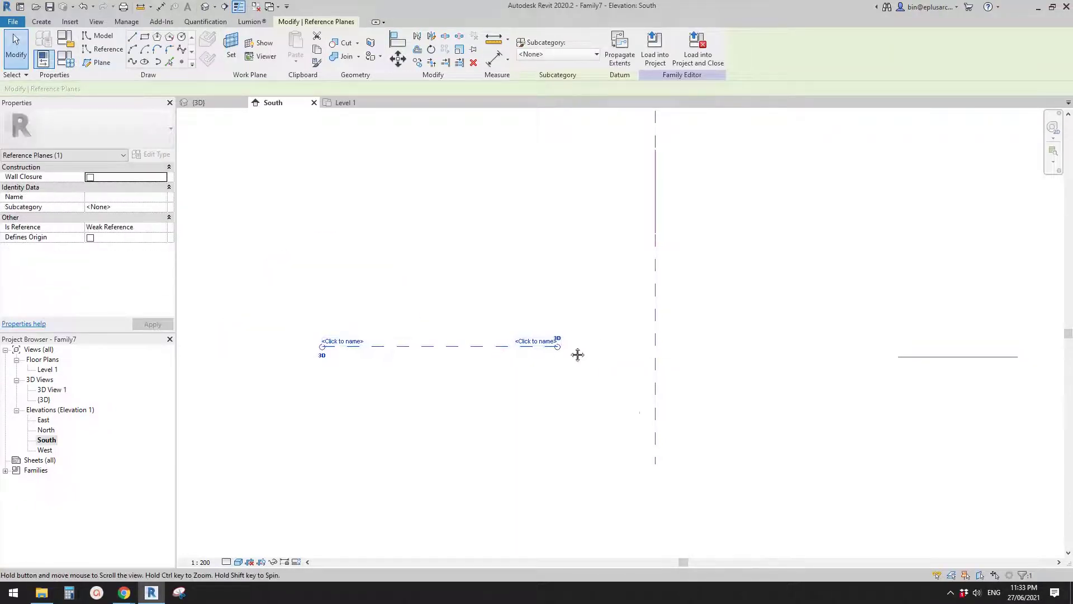
middle_click_drag(577, 355, 549, 341)
key("a")
key("l")
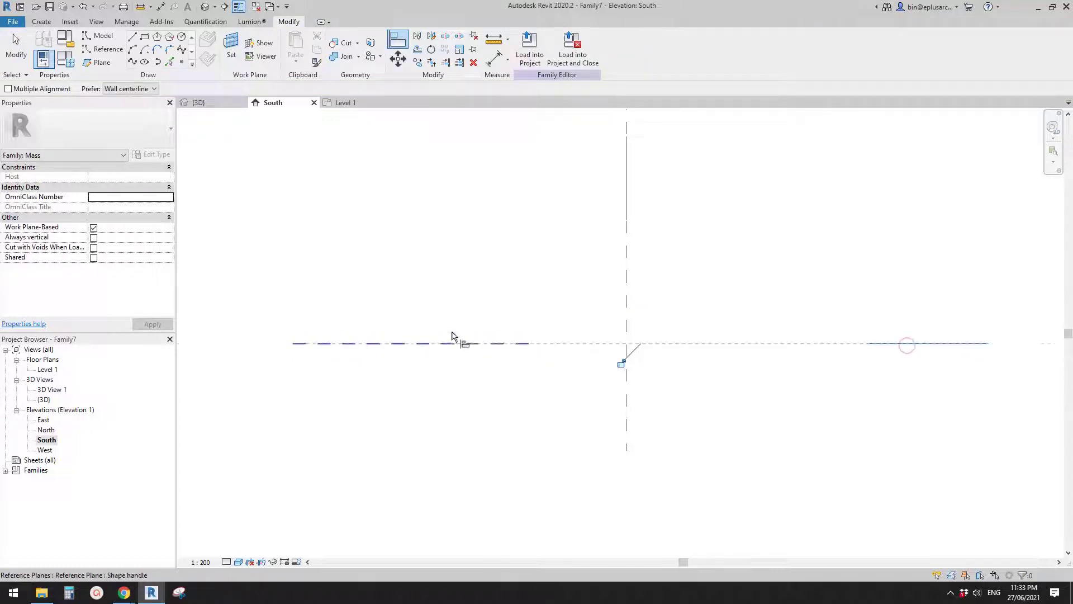
key("Escape")
Step: Delete the east ground rectangle and copy the horizontal reference plane to its place at the same level
left_click_drag(970, 364, 1044, 382)
key("Delete")
left_click(470, 342)
key("c")
left_click_drag(439, 343, 651, 352)
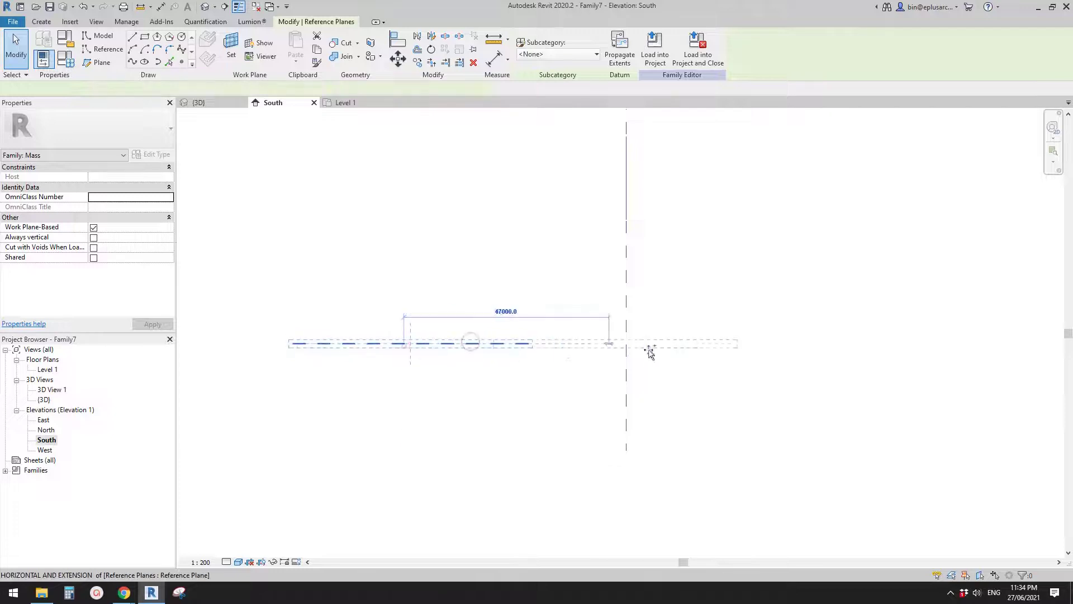
left_click(880, 346)
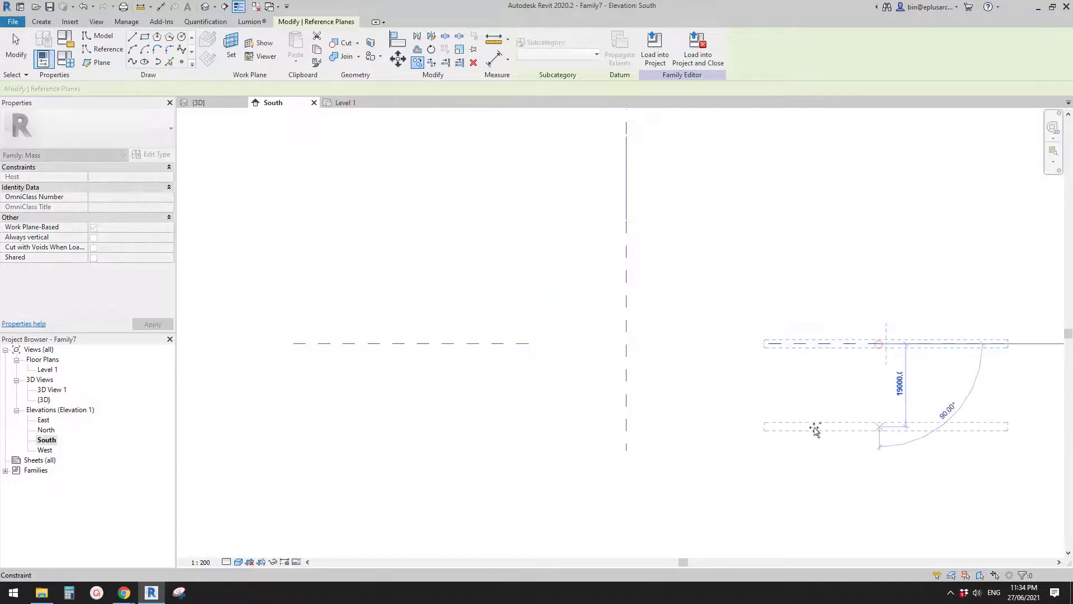
key("Escape")
key("Escape")
Step: Rotate the west horizontal reference plane 1° clockwise about its centre
left_click(436, 344)
key("r")
key("o")
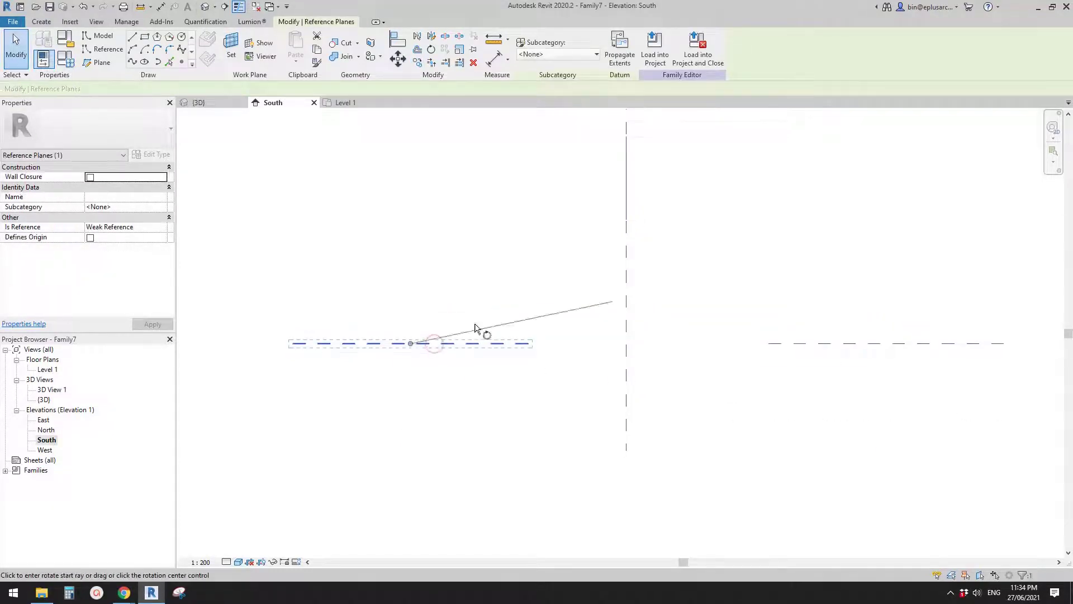
left_click(500, 290)
left_click(545, 328)
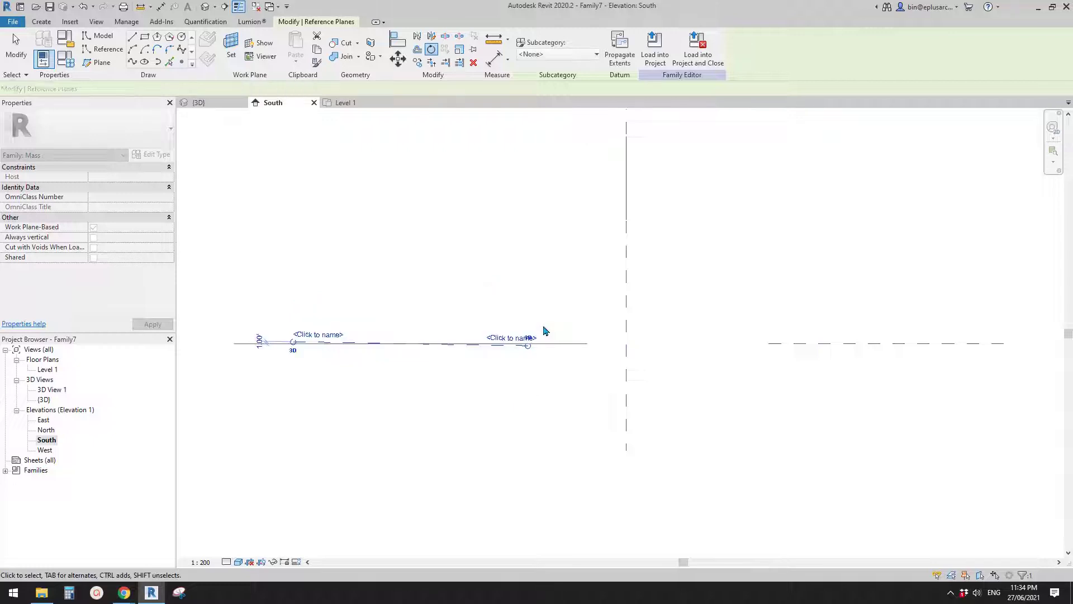
Step: Rotate the east horizontal reference plane 1° counterclockwise about its centre, mirroring the tilt of the west one
left_click(880, 343)
key("r")
key("o")
left_click(949, 263)
type("1")
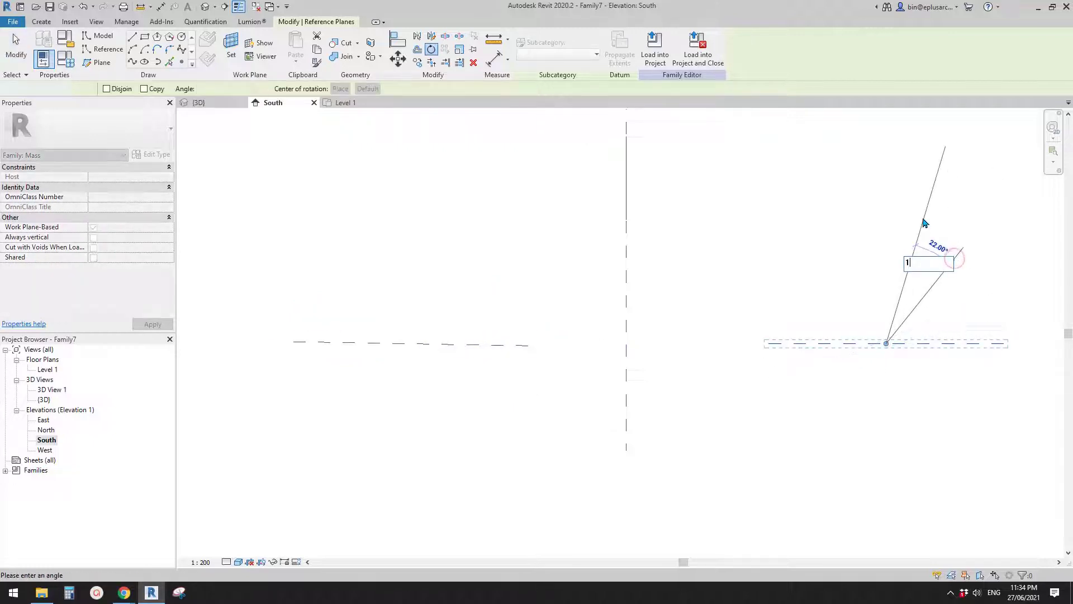
key("Return")
middle_click_drag(725, 317, 725, 319)
left_click(725, 319)
key("Escape")
Step: Name the west tilted reference plane 1 and the east tilted reference plane 2
left_click(506, 345)
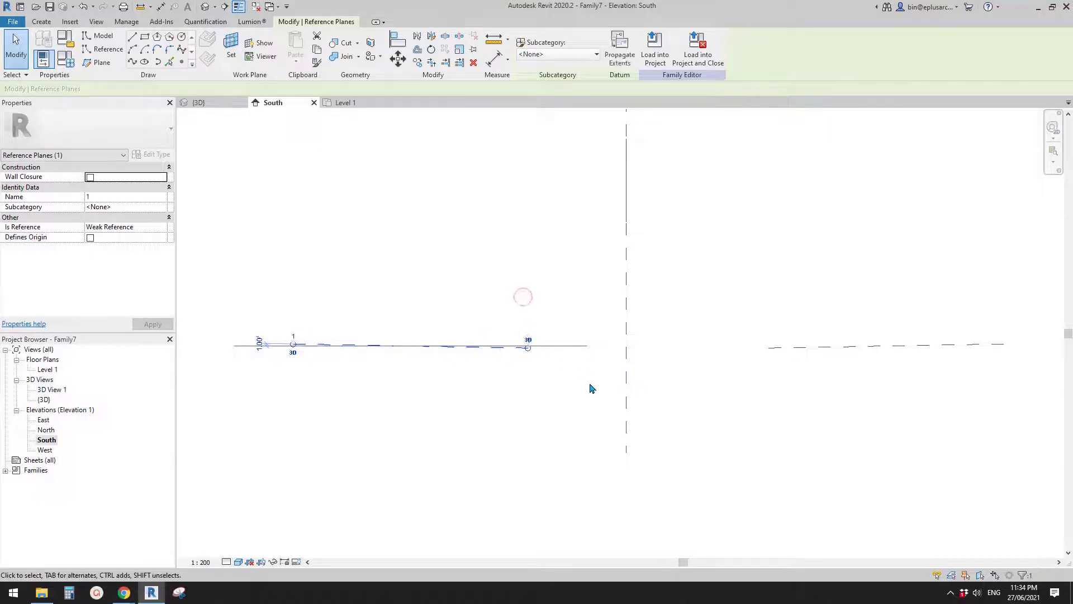
left_click(592, 388)
left_click(829, 349)
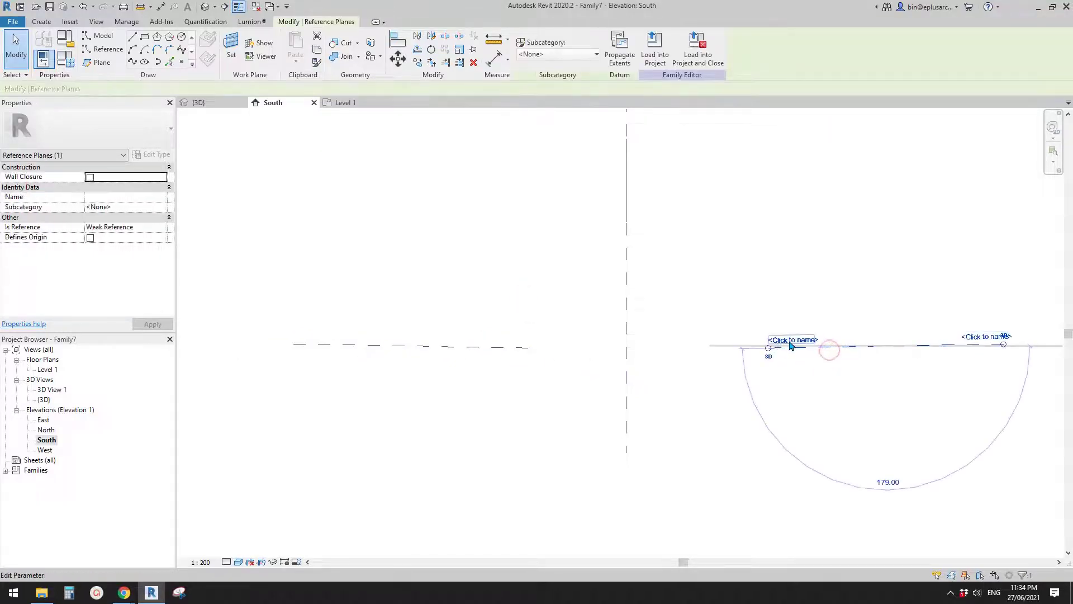
left_click(470, 222)
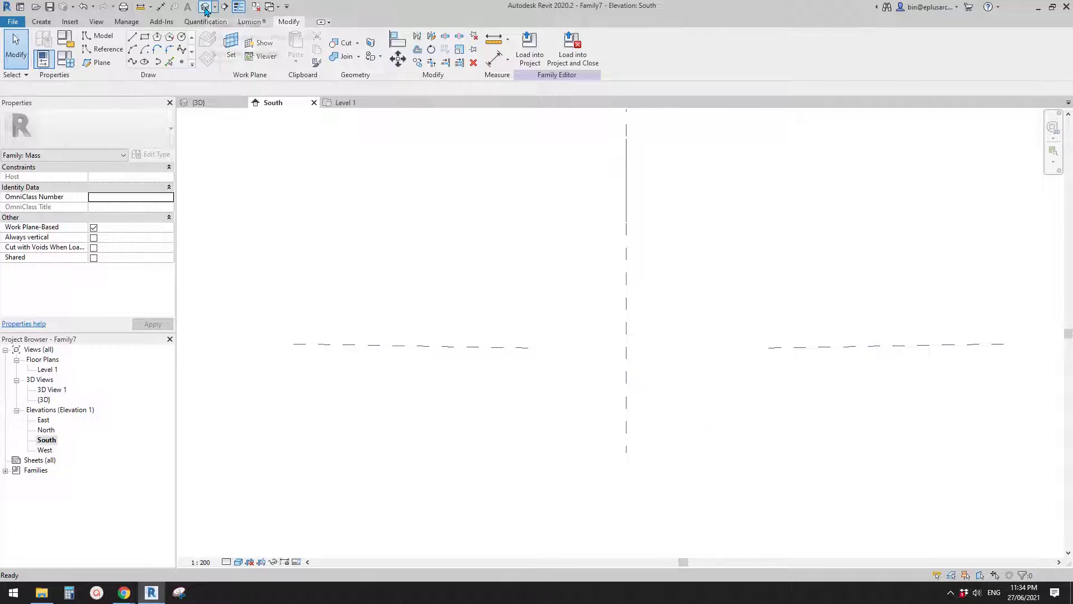
Step: In the 3D view, draw a reference-line rectangle on the work plane of reference plane 1
left_click(205, 8)
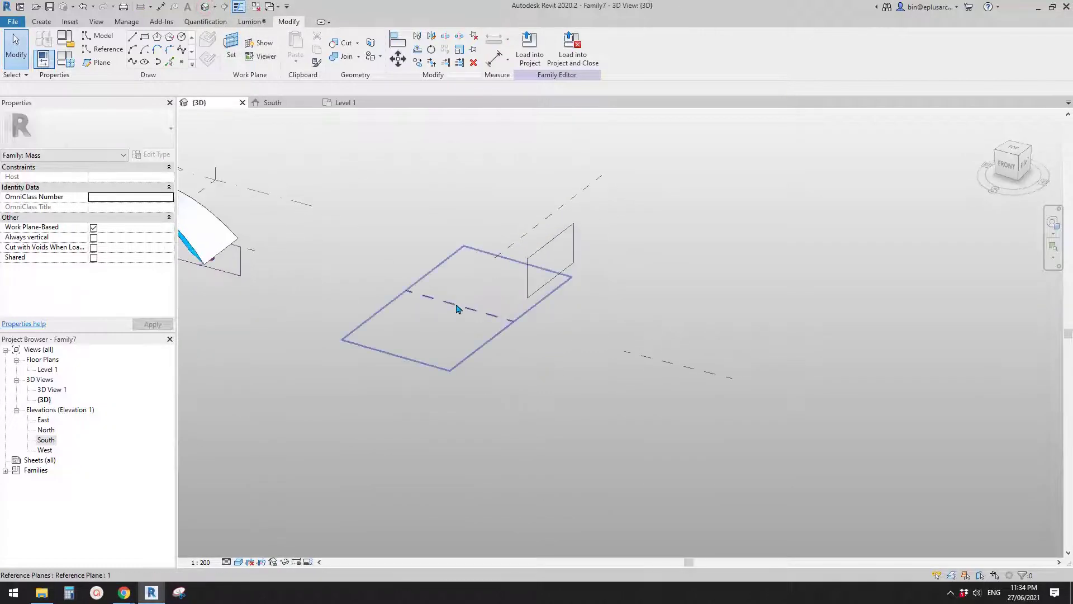
scroll(456, 309, "up", 2)
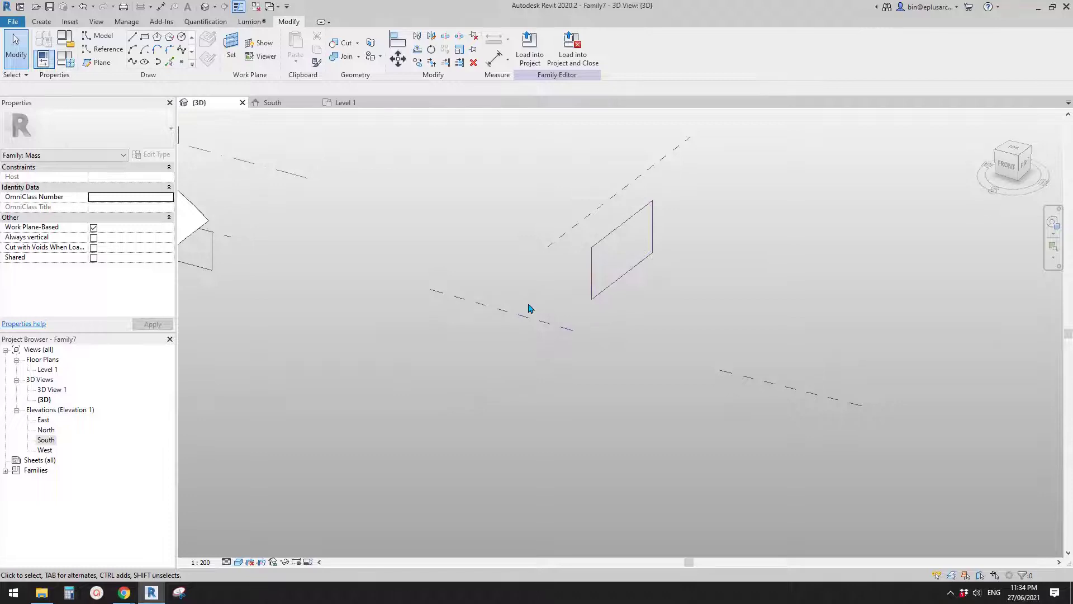
middle_click_drag(561, 327, 525, 321)
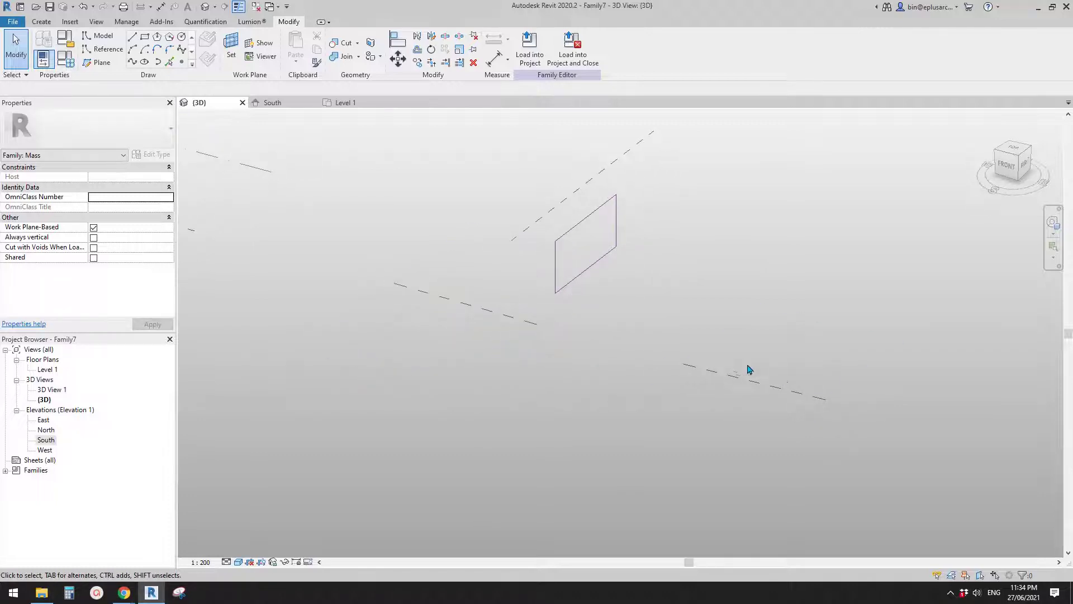
mouse_move(712, 375)
middle_mouse_down("shift")
mouse_move(742, 360)
mouse_move(708, 373)
middle_mouse_up("shift")
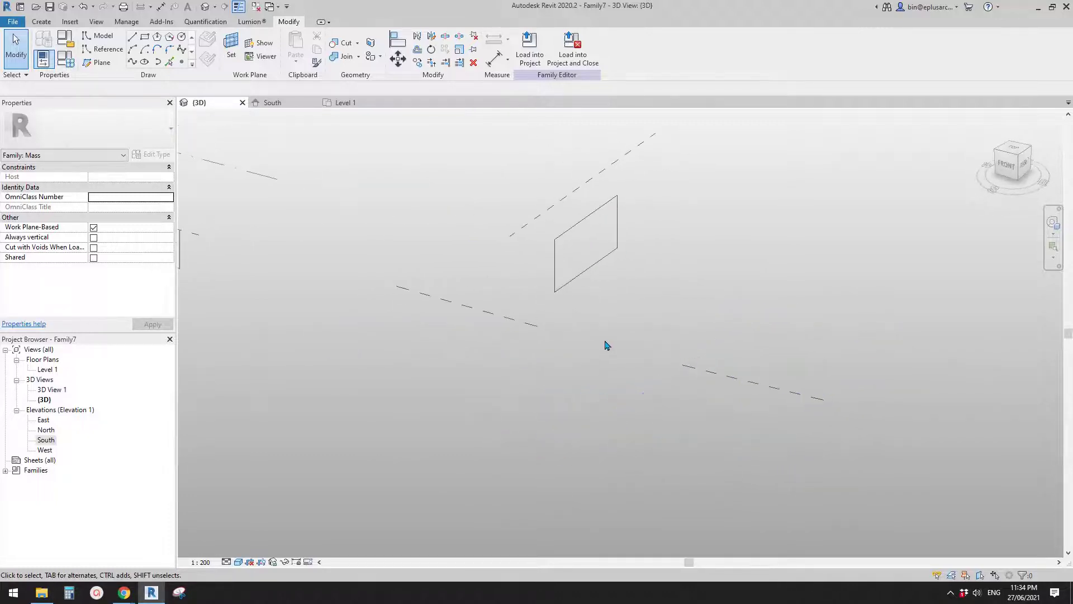
middle_click_drag(607, 345, 624, 357, "shift")
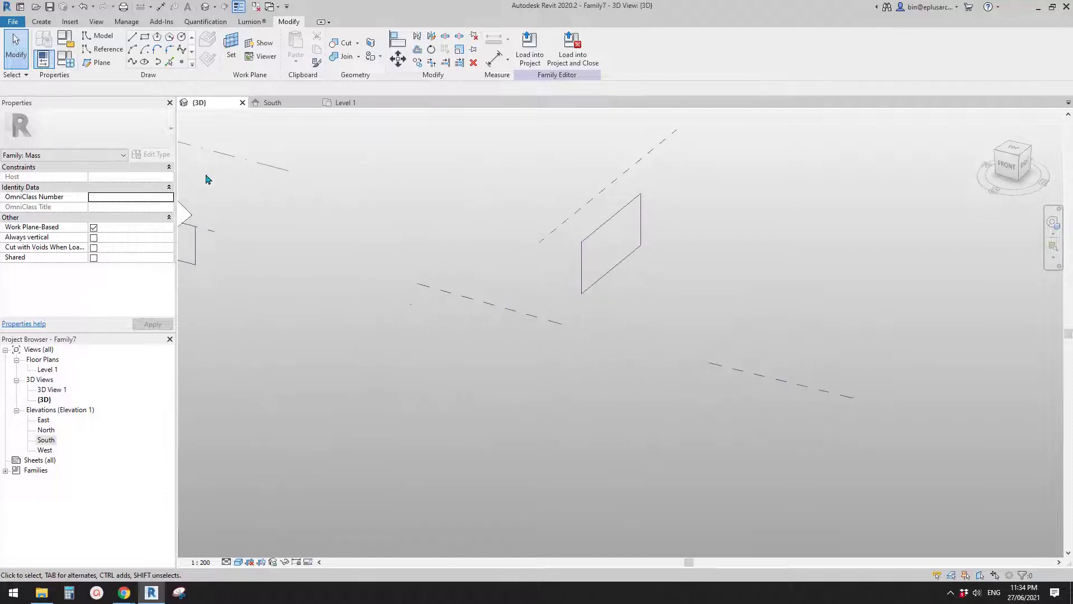
left_click(102, 51)
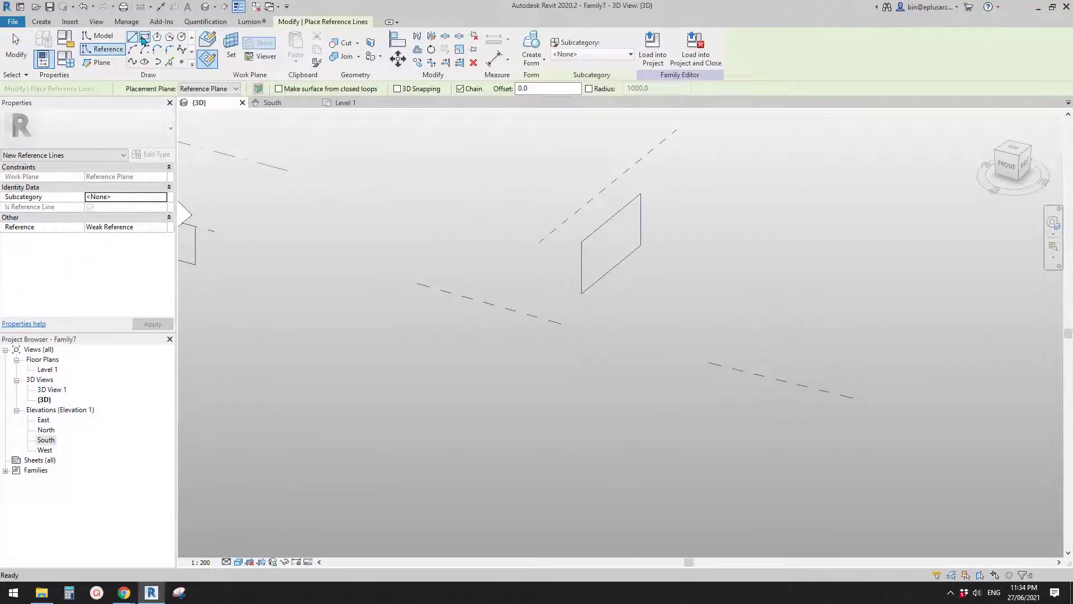
left_click(144, 38)
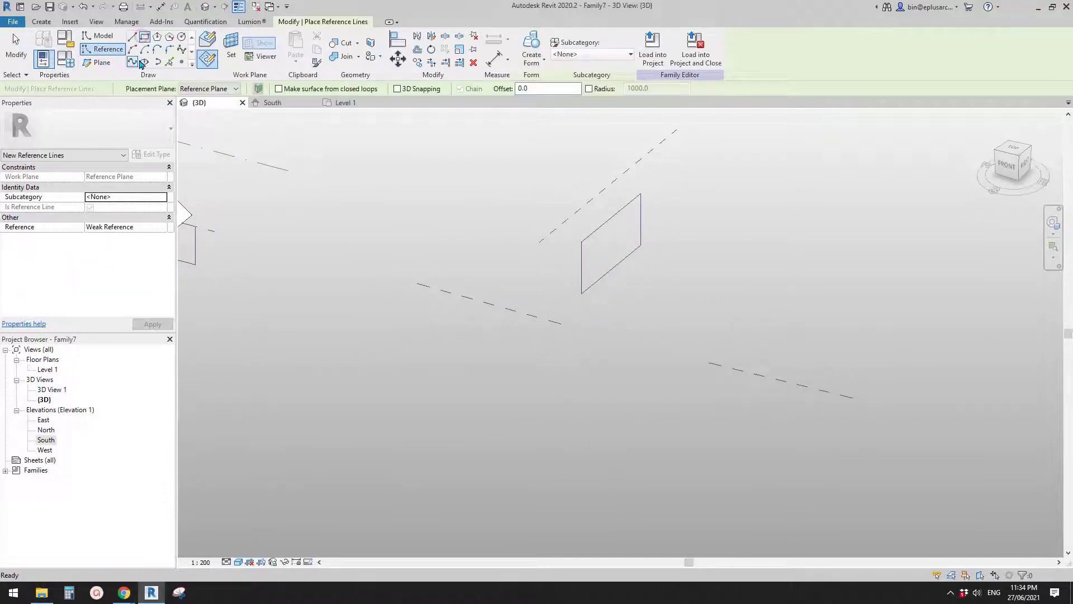
left_click(231, 44)
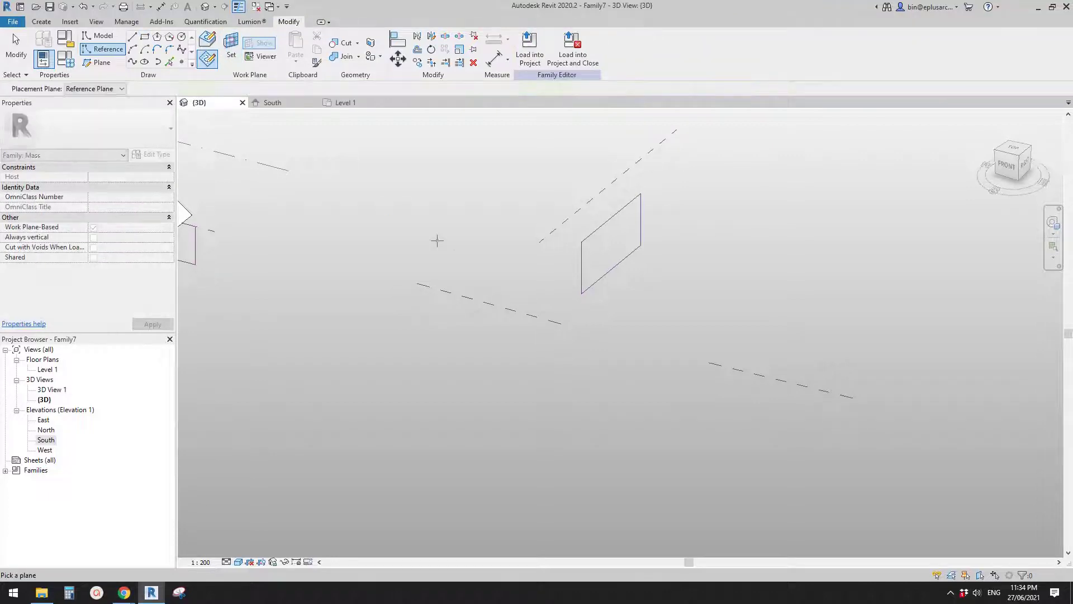
left_click(471, 298)
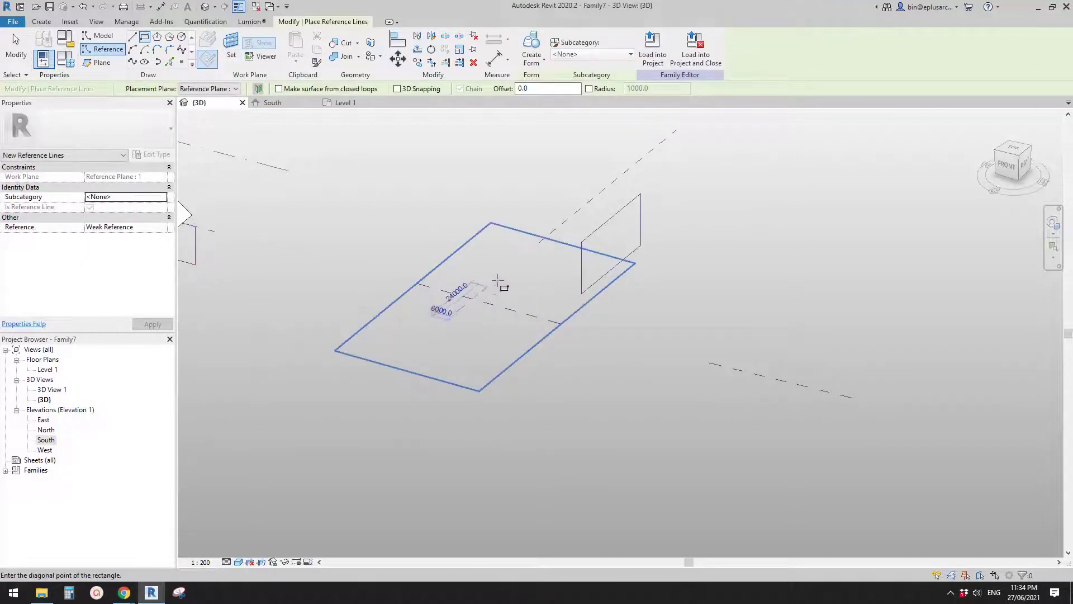
left_click(552, 281)
Step: Draw a reference-line rectangle about 21000 by 47000 on the work plane of reference plane 2
middle_click_drag(643, 311, 506, 298)
left_click(232, 46)
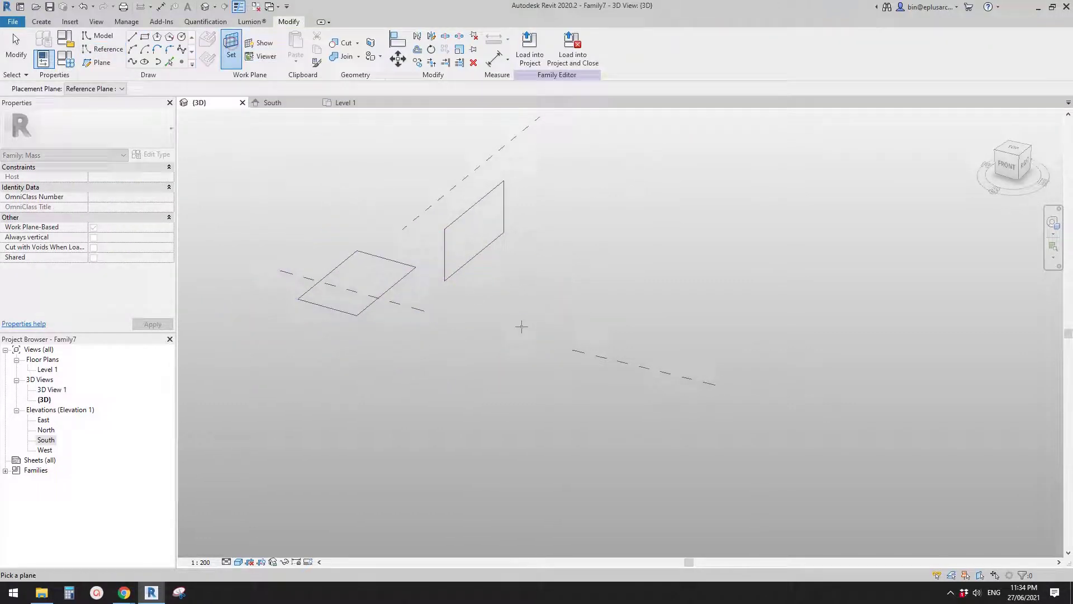
left_click(603, 362)
left_click(710, 337)
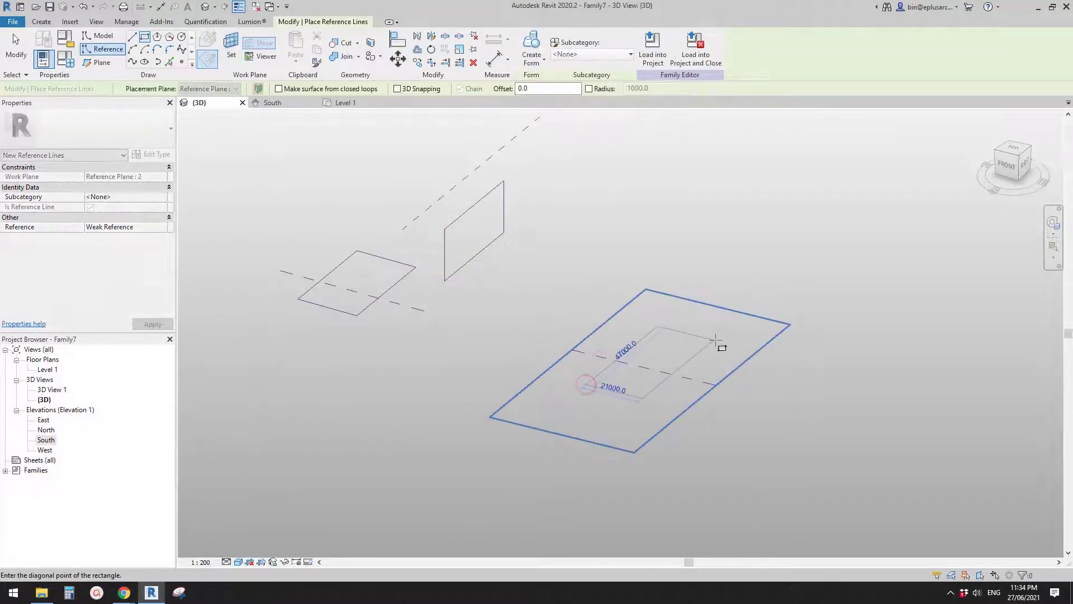
key("Escape")
Step: Try to create a form from the two tilted ground rectangles and the upright middle rectangle
scroll(694, 302, "down", 1)
mouse_move(648, 329)
middle_mouse_down("shift")
mouse_move(668, 333)
mouse_move(628, 324)
mouse_move(651, 325)
middle_mouse_up("shift")
key("Tab")
left_click(669, 319)
key("Tab")
left_click(505, 256, "ctrl")
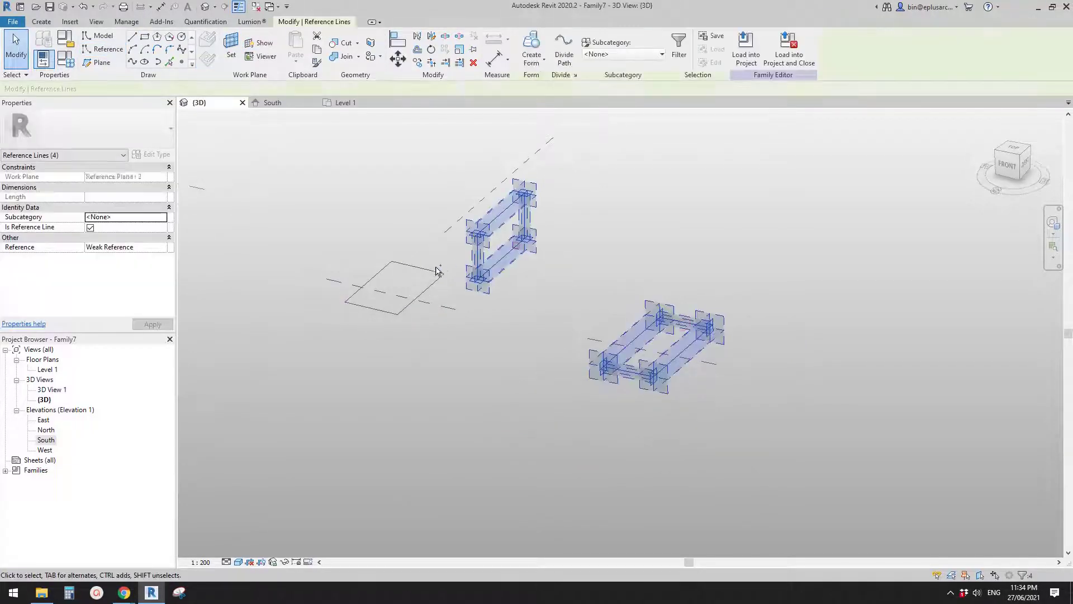
key("Tab")
left_click(430, 269, "ctrl")
middle_click_drag(464, 370, 563, 199, "shift")
left_click(538, 51)
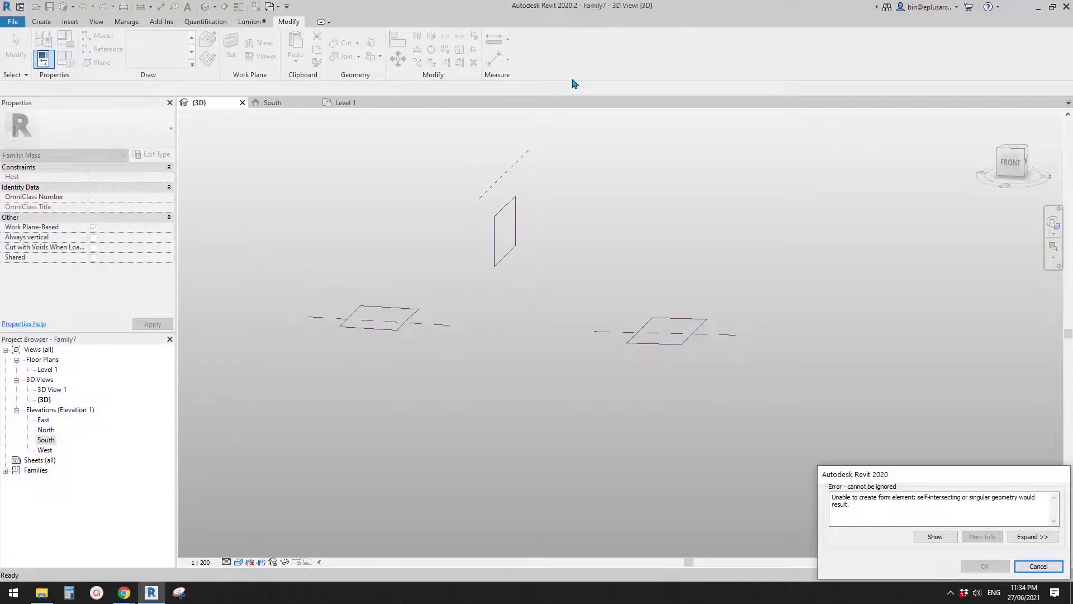
key("Escape")
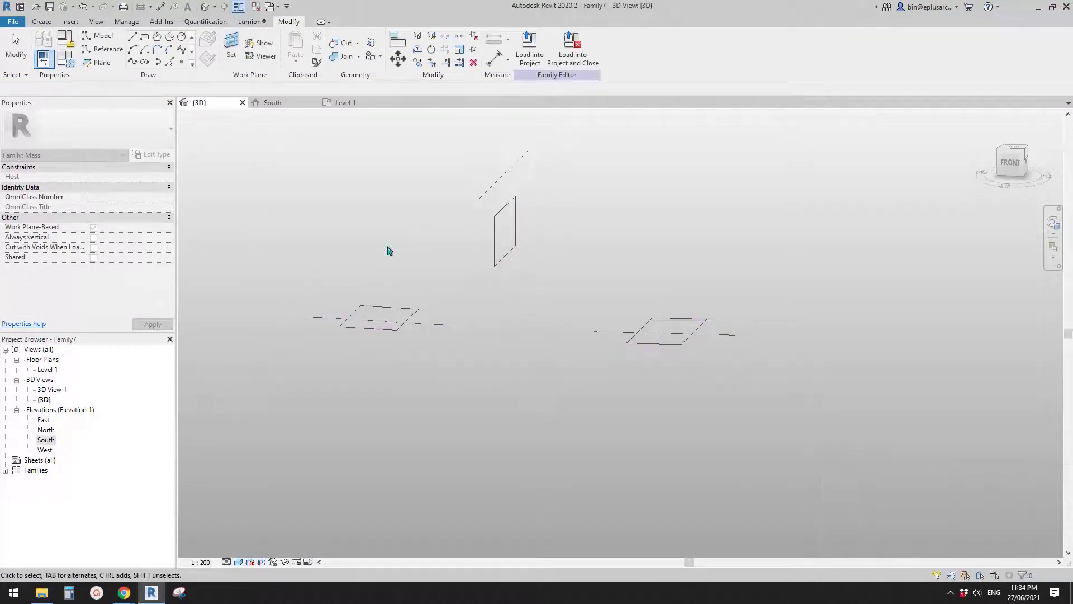
Step: In the South elevation, set the tilt angle of reference plane 1 to 2°
double_click(45, 440)
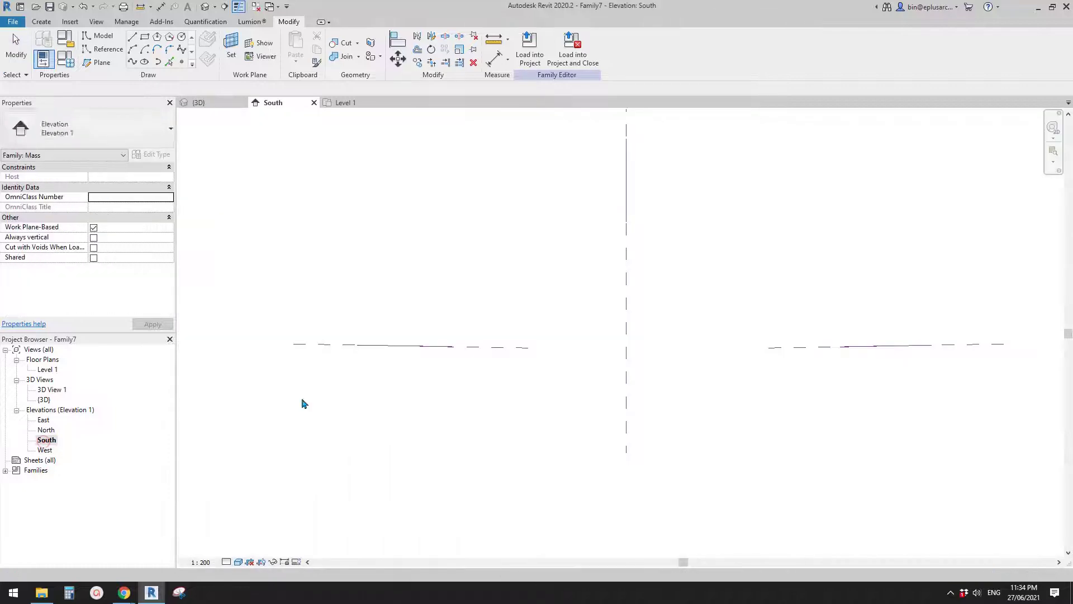
left_click(479, 345)
scroll(270, 353, "up", 2)
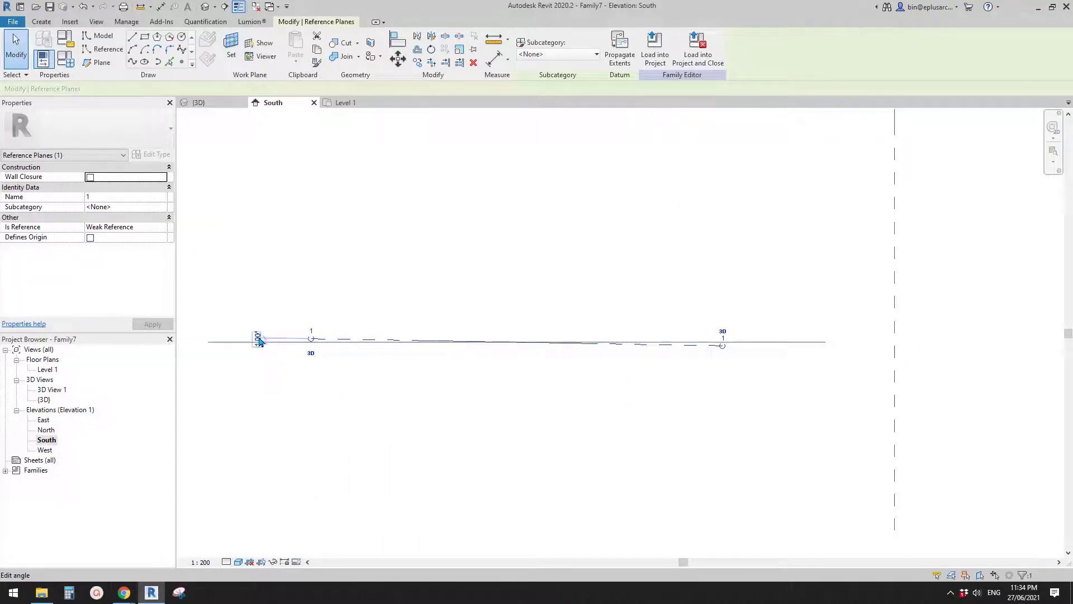
left_click(407, 264)
scroll(261, 338, "down", 1)
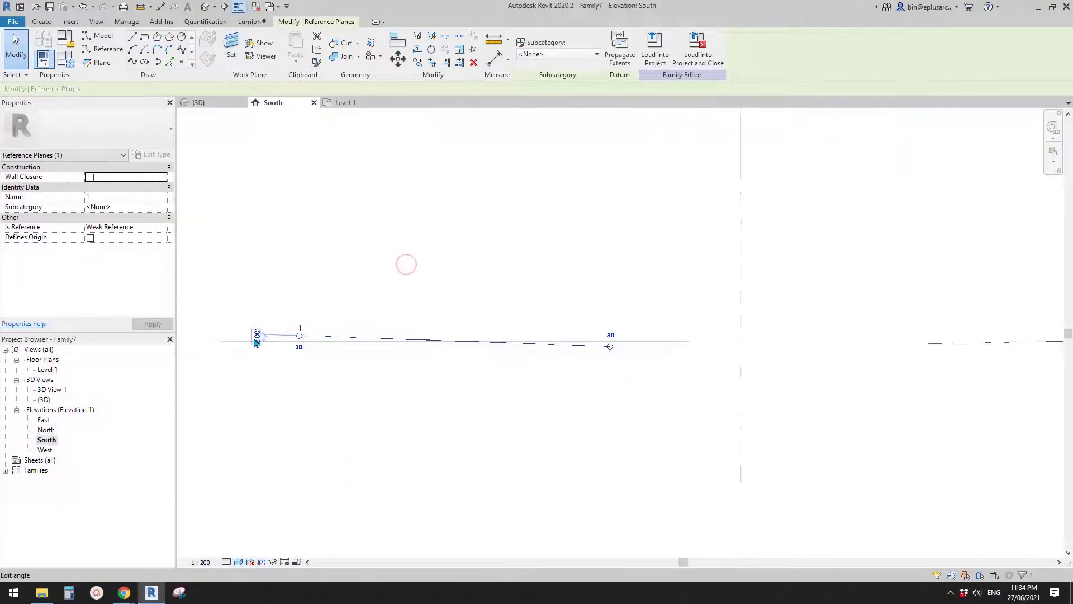
middle_click_drag(599, 322, 502, 326)
left_click(503, 325)
Step: Set the angle of reference plane 2 to 178°
left_click(891, 350)
middle_click_drag(1037, 347, 819, 349)
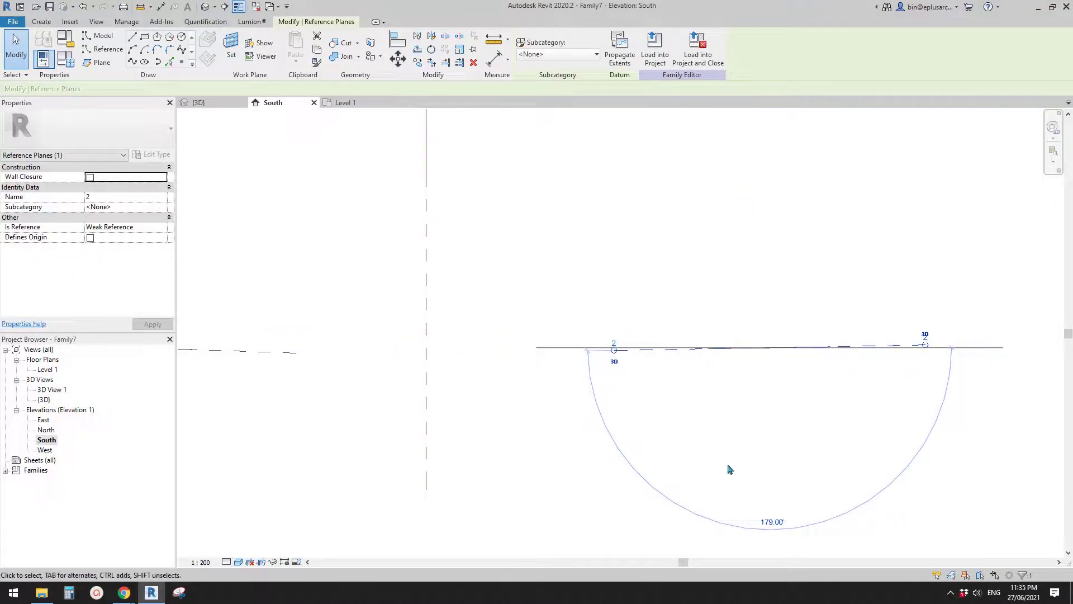
type("178")
key("Return")
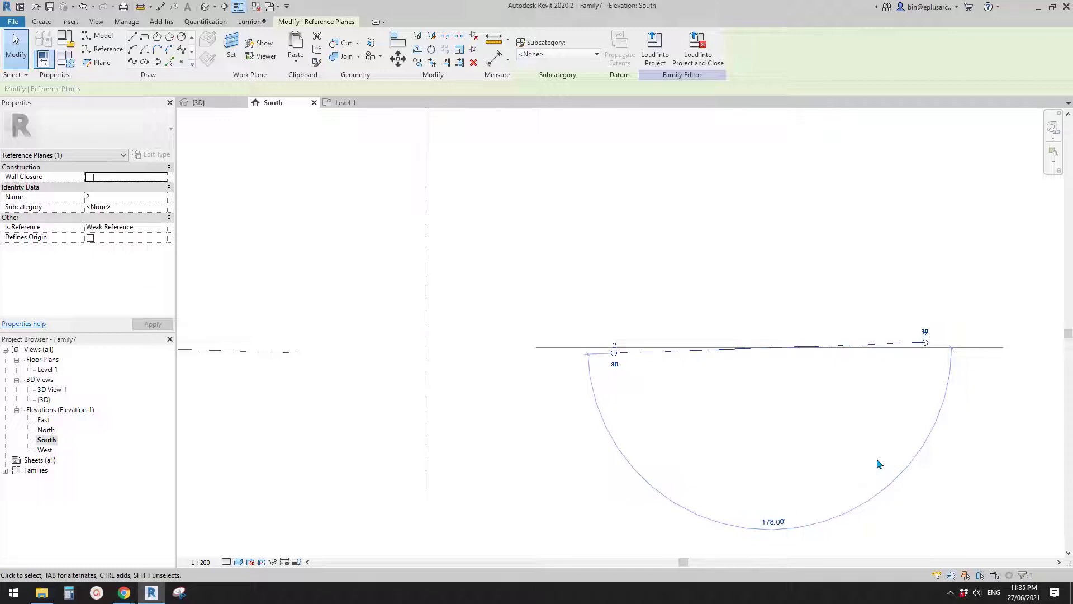
left_click(670, 312)
scroll(526, 258, "down", 2)
Step: In the 3D view, create a solid form through the east, middle and west rectangular profiles
left_click(205, 7)
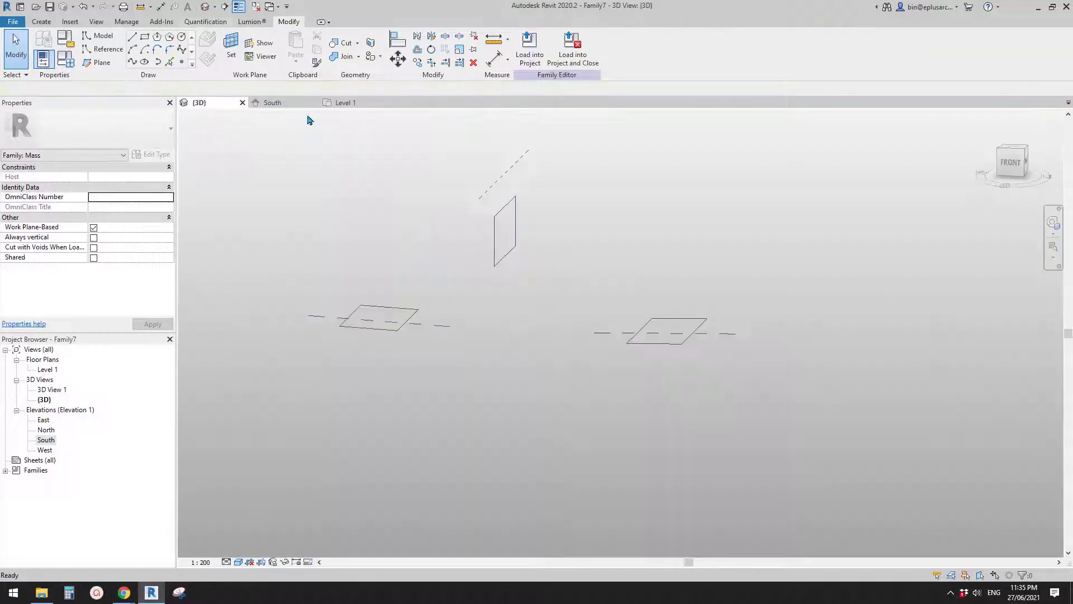
key("Tab")
left_click(653, 322)
key("Tab")
left_click(509, 237, "ctrl")
key("Tab")
left_click(393, 309, "ctrl")
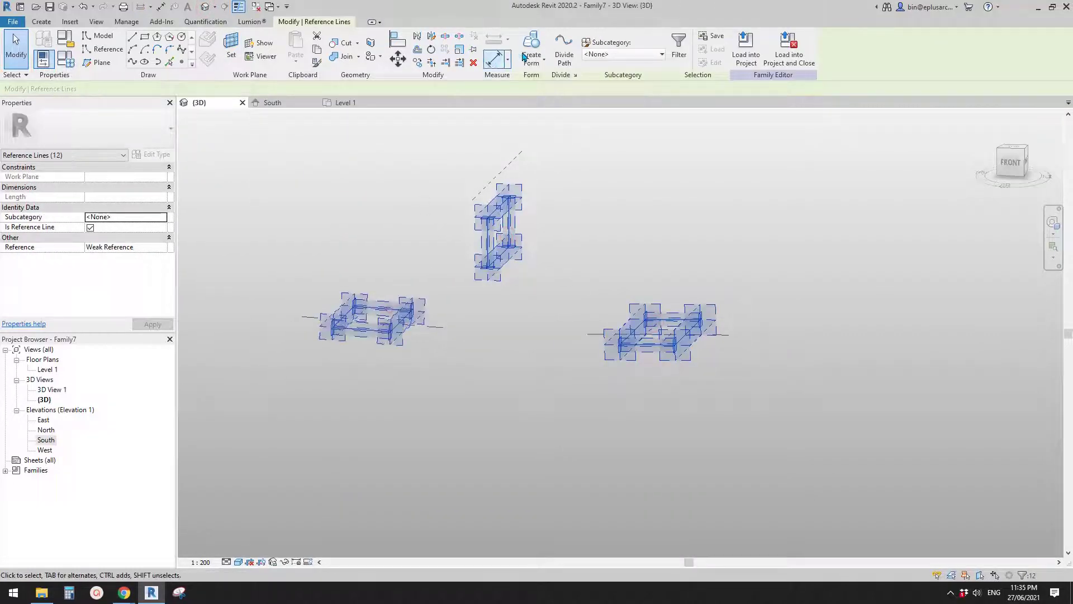
left_click(525, 54)
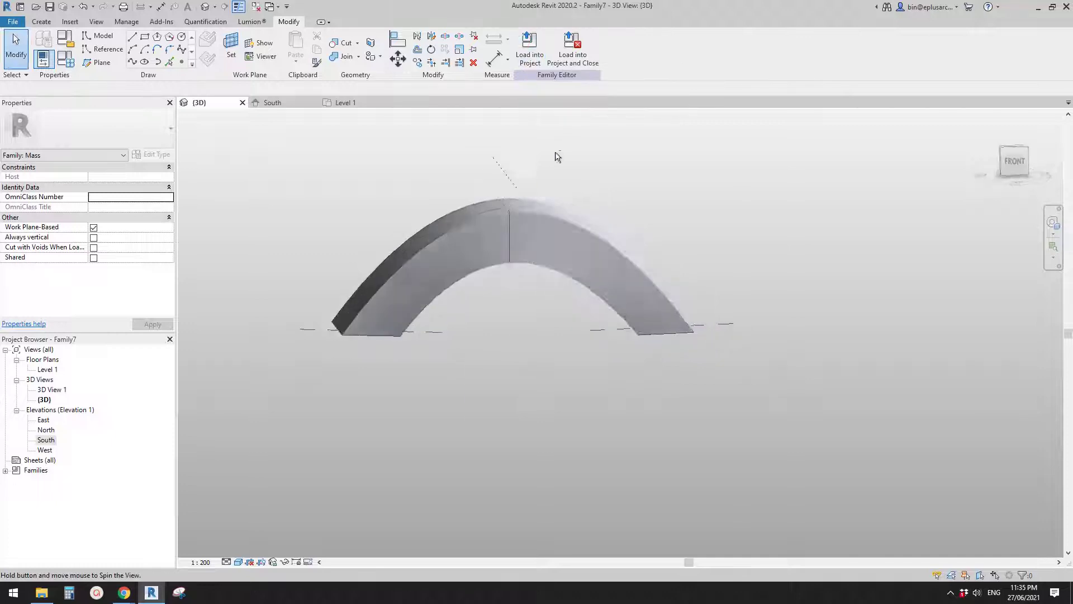
Step: Select the arch's middle profile and examine its position and the arch's curvature from the front
key("Tab")
left_click(511, 206)
middle_click_drag(511, 206, 474, 200, "shift")
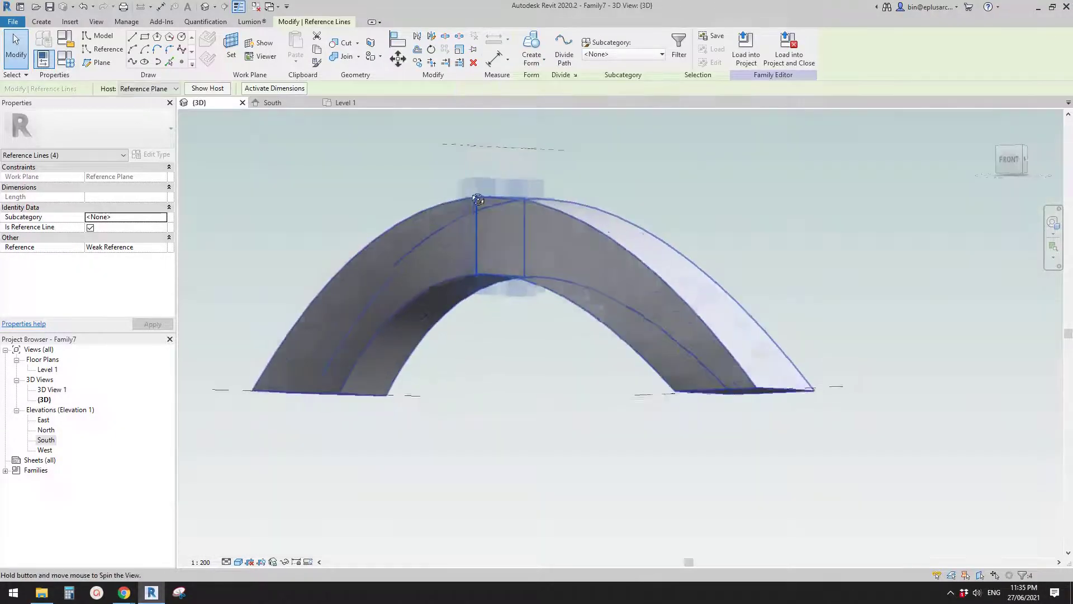
left_click(999, 163)
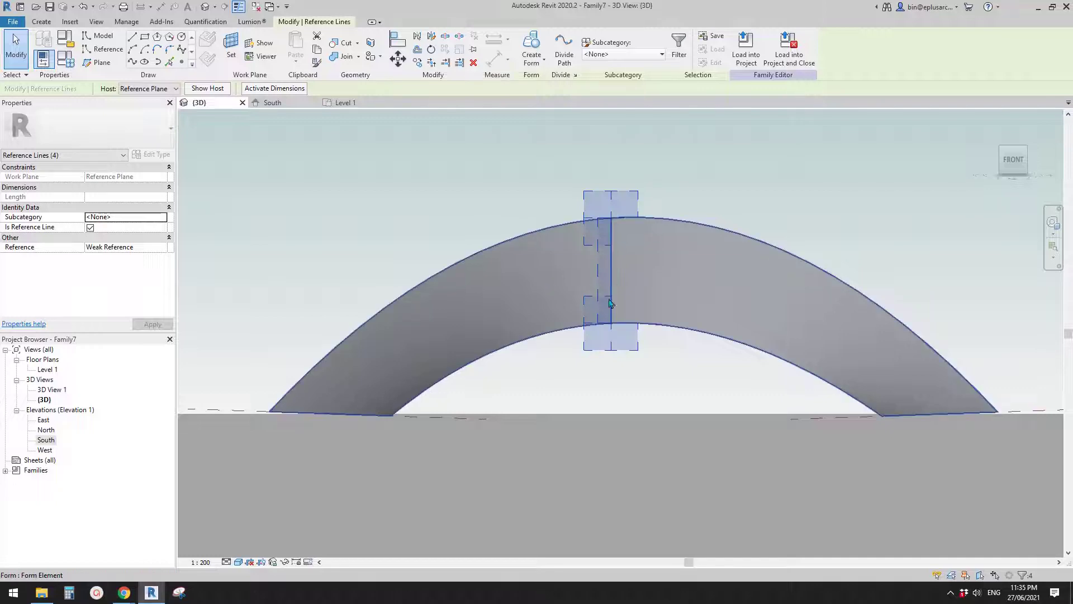
middle_click_drag(637, 322, 557, 293)
left_click(475, 345)
scroll(552, 306, "down", 2)
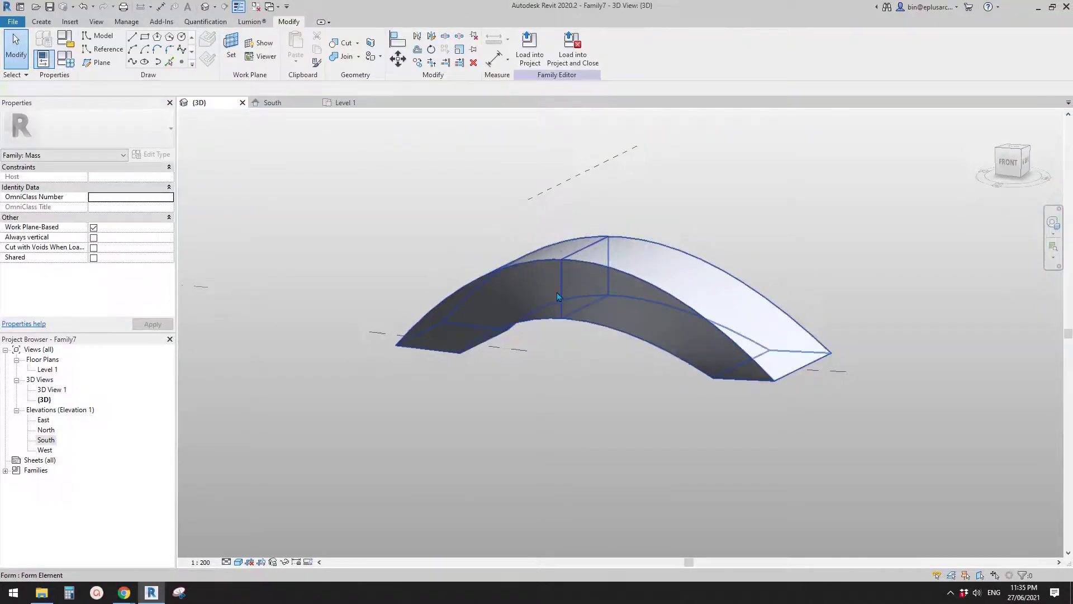
Step: Nudge the vertical reference plane eastward to bring the middle profile midway between the arch's two ends
left_click(585, 175)
middle_click_drag(620, 238, 692, 257, "shift")
key("Right")
key("Right")
key("Right")
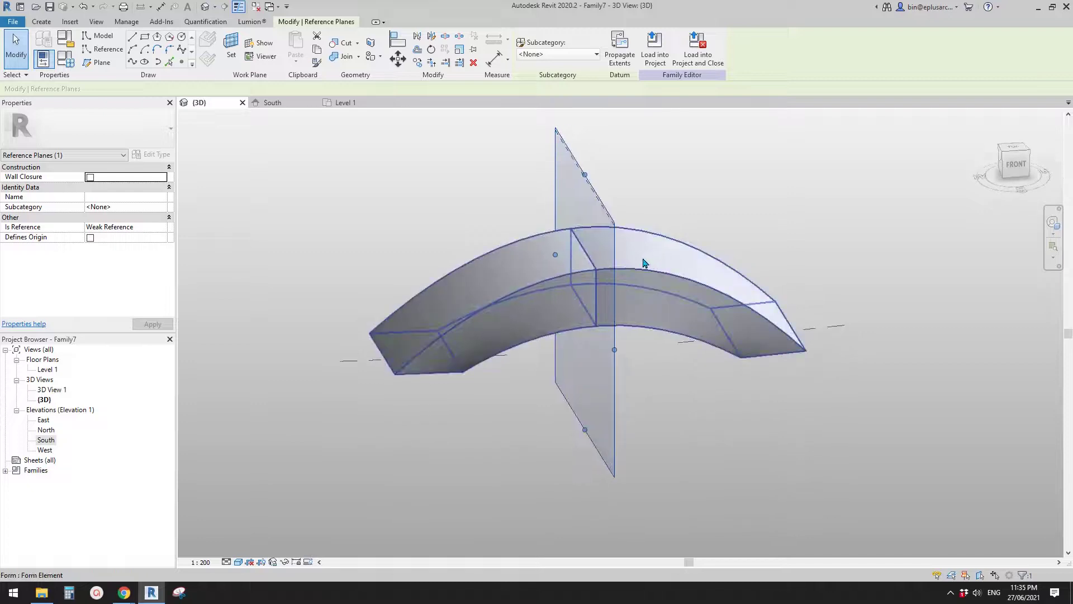
key("Escape")
middle_click_drag(500, 362, 431, 352, "shift")
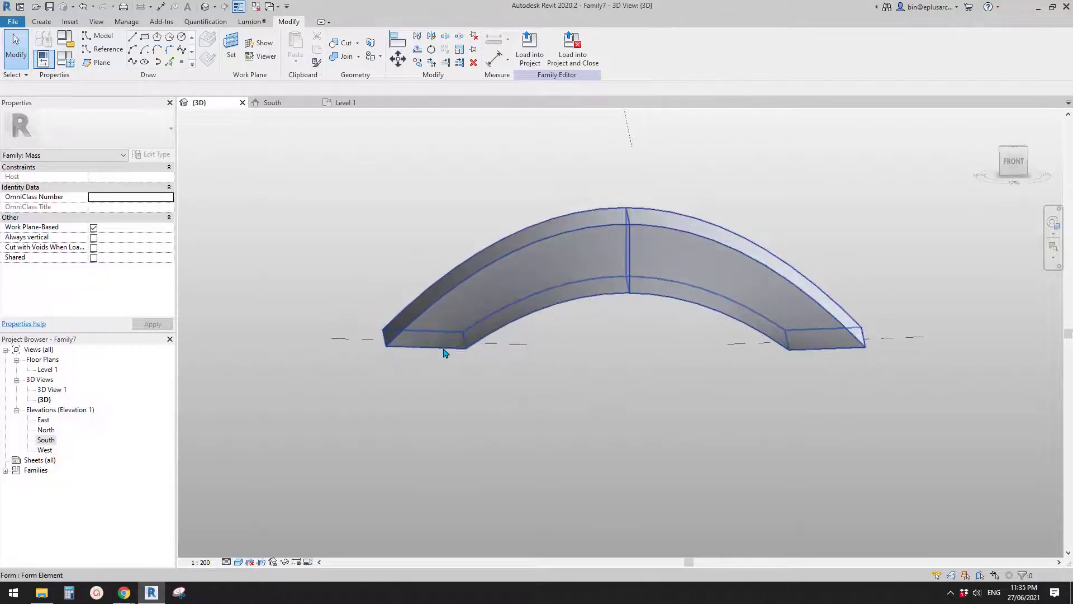
Step: Temporarily hide the new arched form to expose its three rectangular reference profiles
key("Tab")
middle_click_drag(462, 348, 639, 297, "shift")
left_click(594, 260)
key("h")
key("h")
scroll(609, 262, "down", 1)
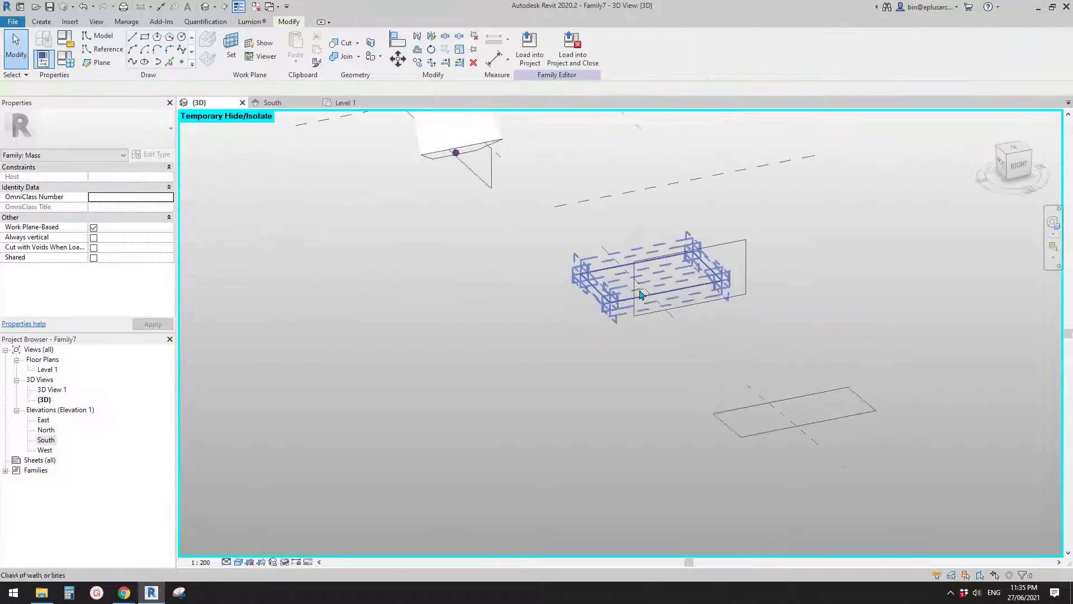
scroll(640, 297, "up", 1)
scroll(493, 283, "down", 3)
middle_click_drag(528, 317, 585, 376)
scroll(611, 336, "up", 3)
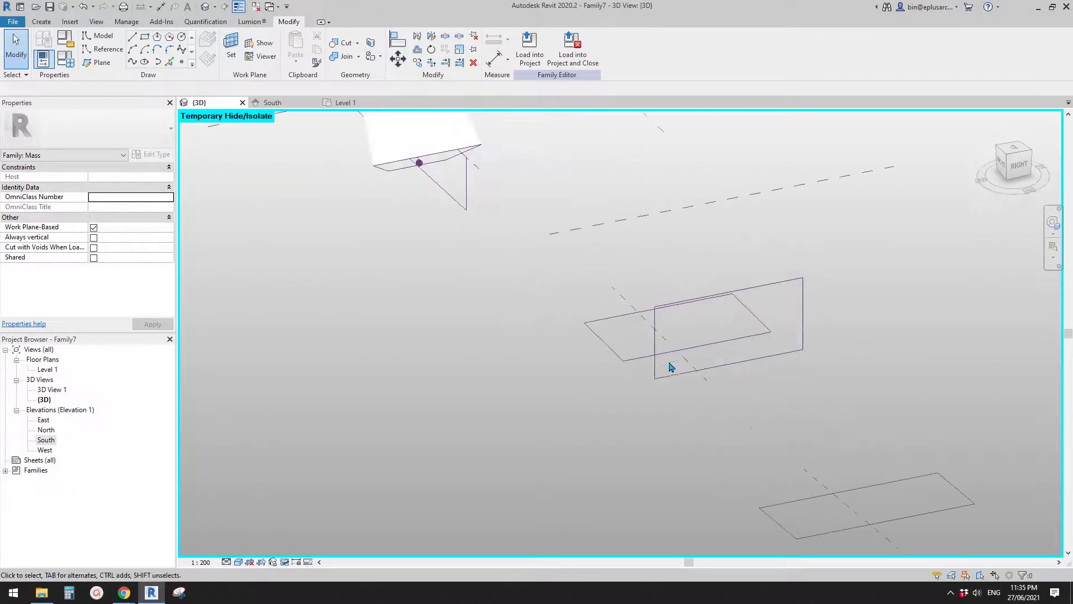
Step: Pull the middle profile's two lower corners inward so the rectangle becomes a trapezoid with a shorter bottom edge
scroll(655, 378, "up", 1)
left_click(656, 379)
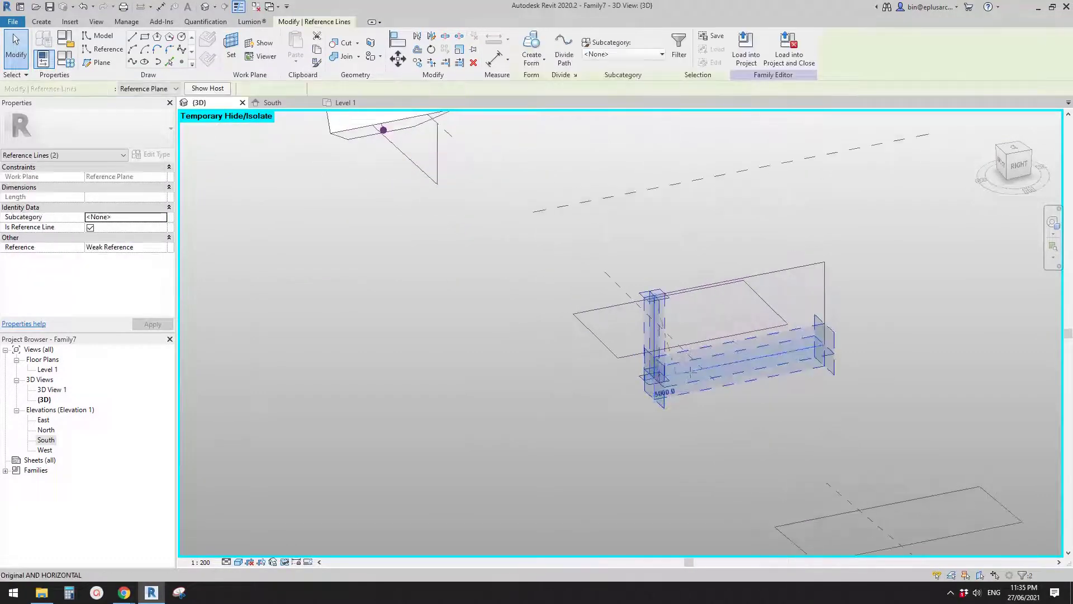
left_click_drag(657, 379, 814, 343)
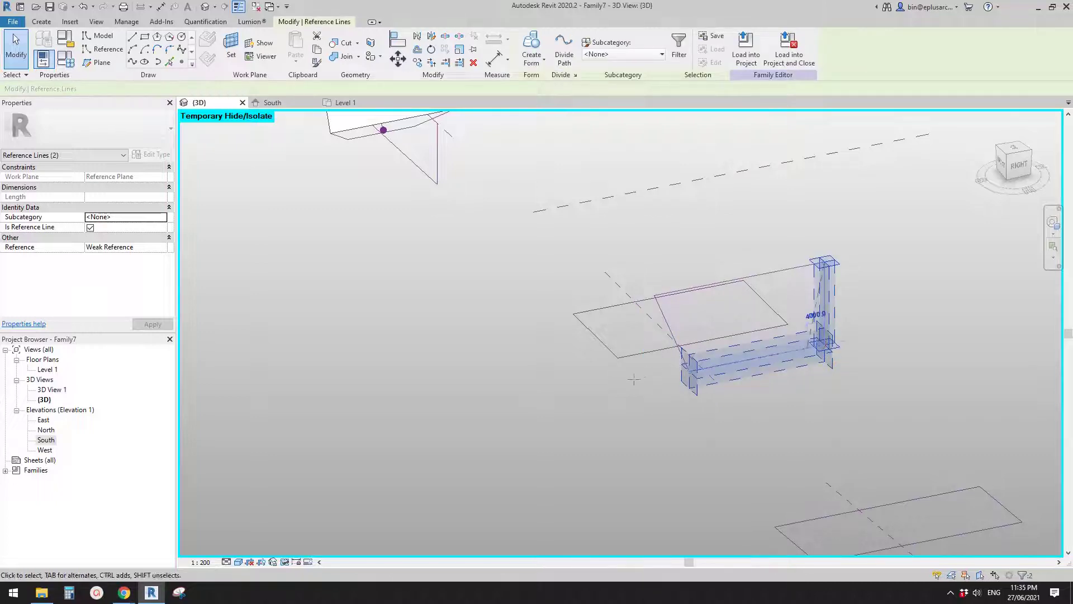
Step: Move the west profile's two outer corners apart to reshape the rectangle into a trapezoid with a longer outer edge
left_click_drag(584, 278, 531, 322)
middle_click_drag(729, 280, 736, 305, "shift")
left_click_drag(781, 227, 739, 284)
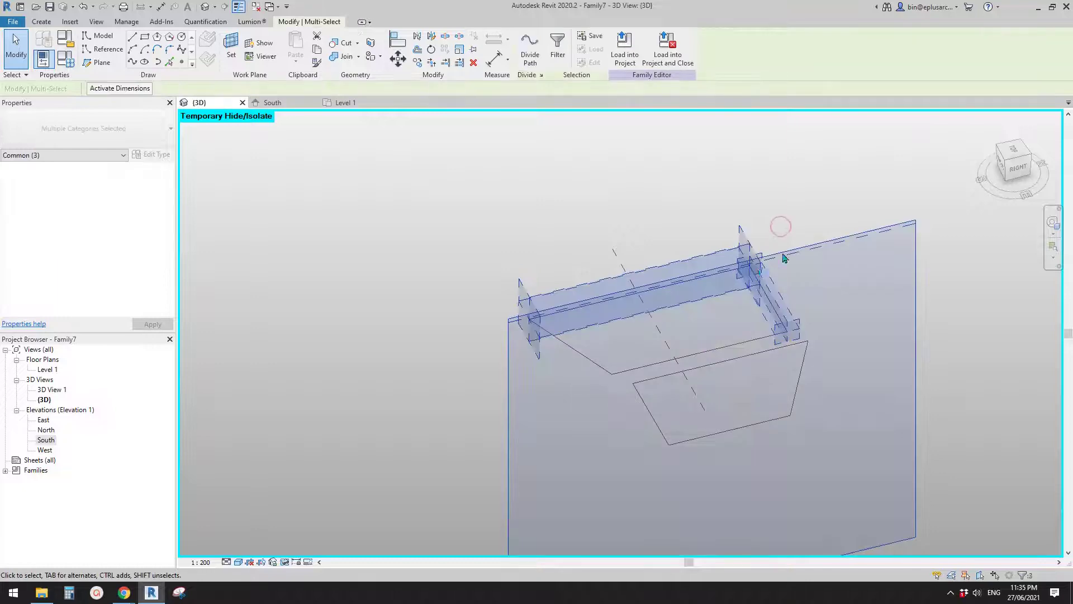
middle_click_drag(785, 258, 787, 291, "shift")
left_click_drag(787, 165, 813, 189)
scroll(732, 350, "down", 1)
middle_click_drag(732, 350, 595, 101)
middle_click_drag(690, 203, 731, 361)
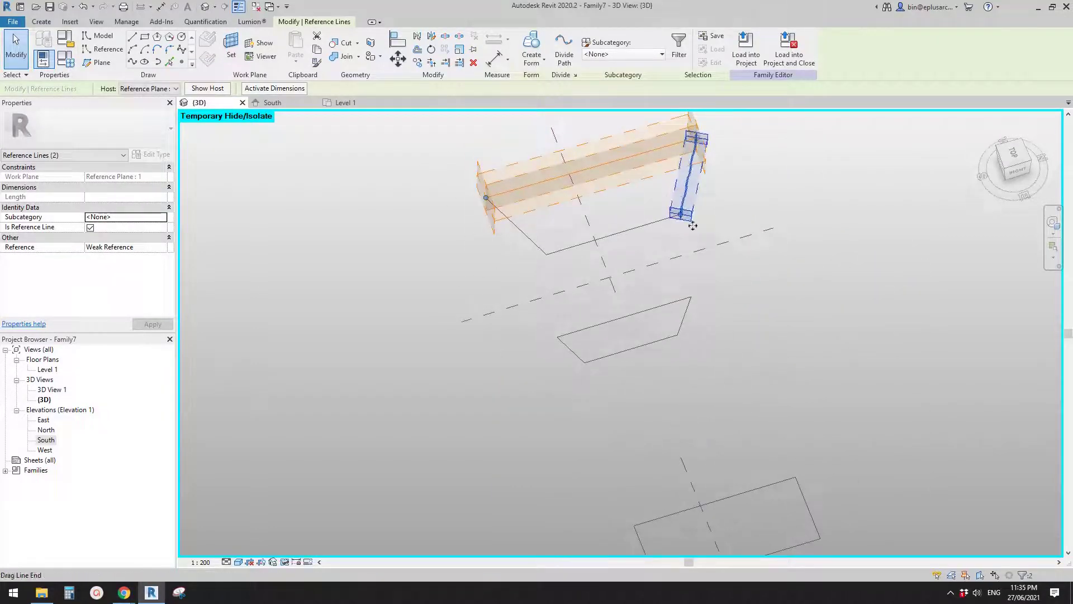
Step: Reselect the reference lines meeting at the west profile's north outer corner and examine the trapezoid's shape
middle_click_drag(693, 226, 728, 246)
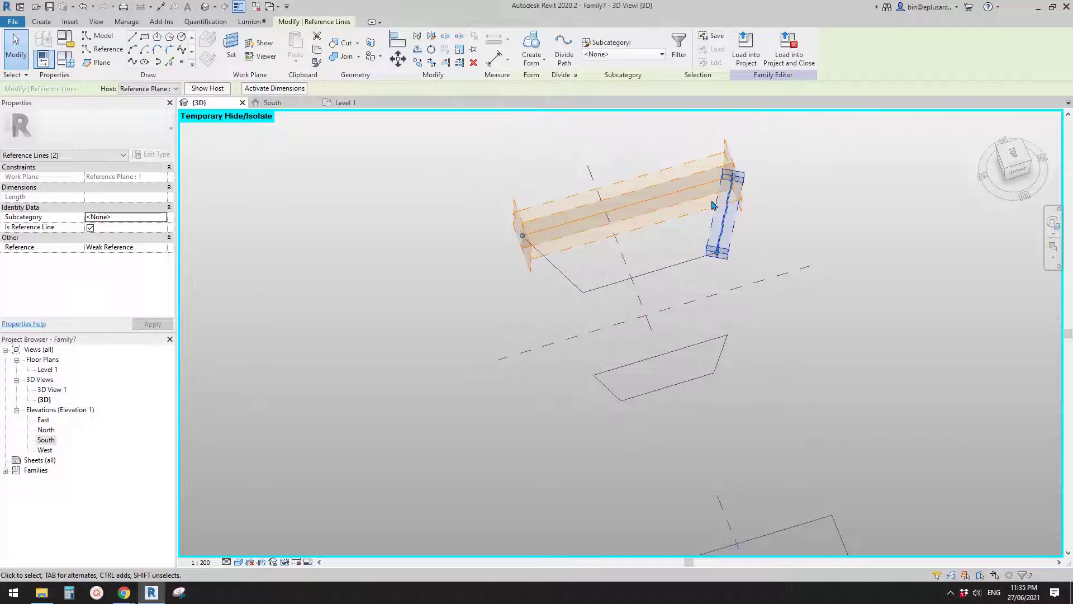
scroll(712, 206, "up", 2)
left_click(762, 236)
middle_click_drag(761, 236, 749, 245)
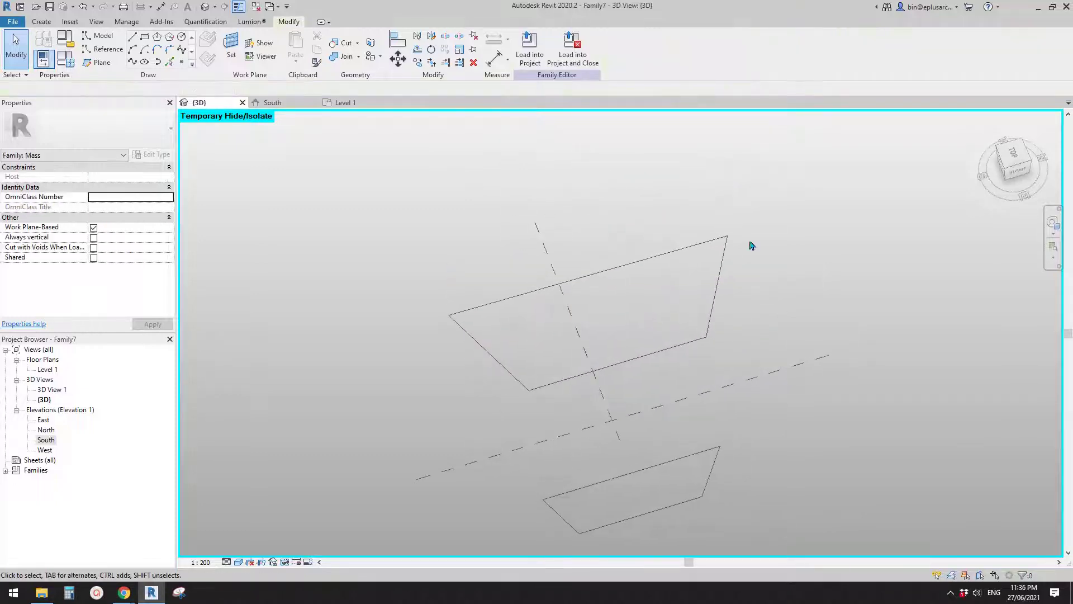
key("Tab")
left_click(709, 242)
left_click_drag(744, 215, 716, 252)
left_click(715, 255)
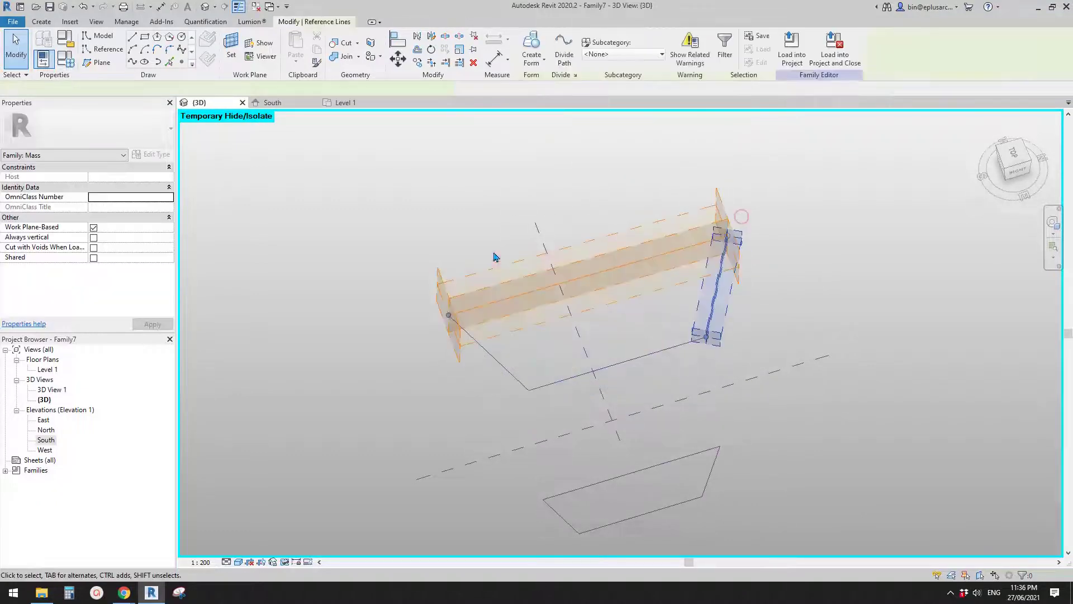
Step: Move the east profile's two outer corners apart to form a trapezoid with a longer outer edge
scroll(645, 263, "down", 5)
middle_click_drag(623, 397, 581, 219)
left_click(631, 330)
scroll(669, 404, "up", 2)
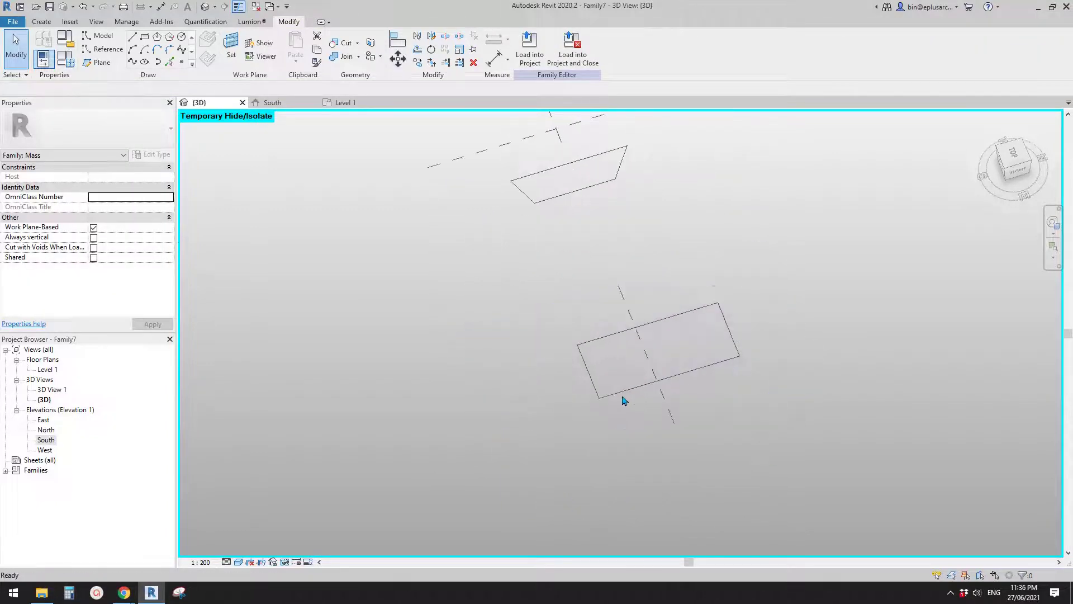
scroll(623, 399, "up", 2)
middle_click_drag(611, 392, 651, 419)
left_click_drag(614, 331, 594, 380)
left_click_drag(656, 466, 616, 426)
left_click_drag(601, 441, 601, 440)
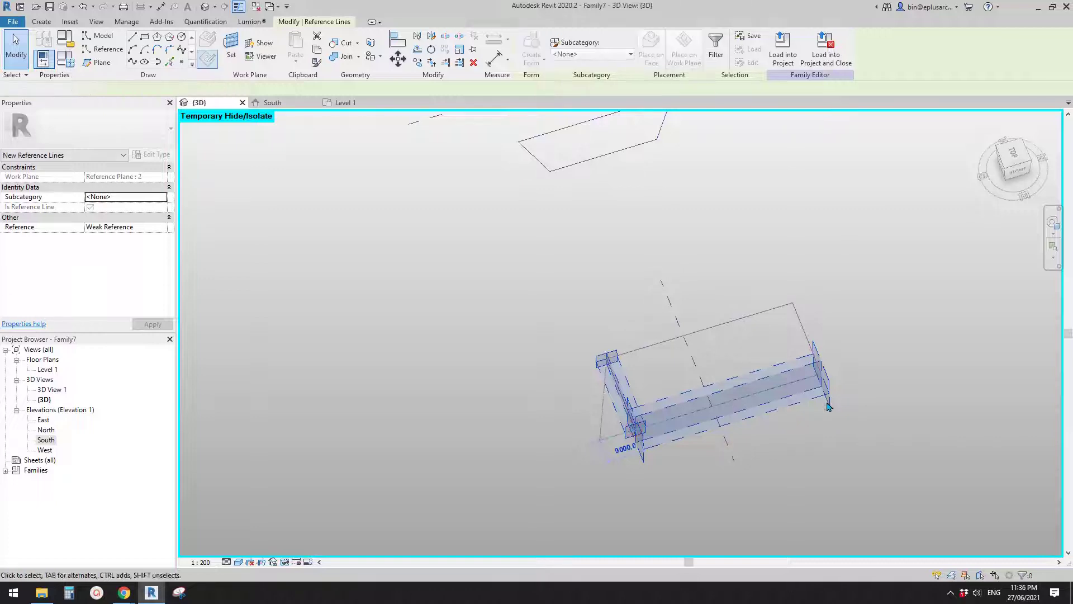
left_click_drag(820, 375, 853, 365)
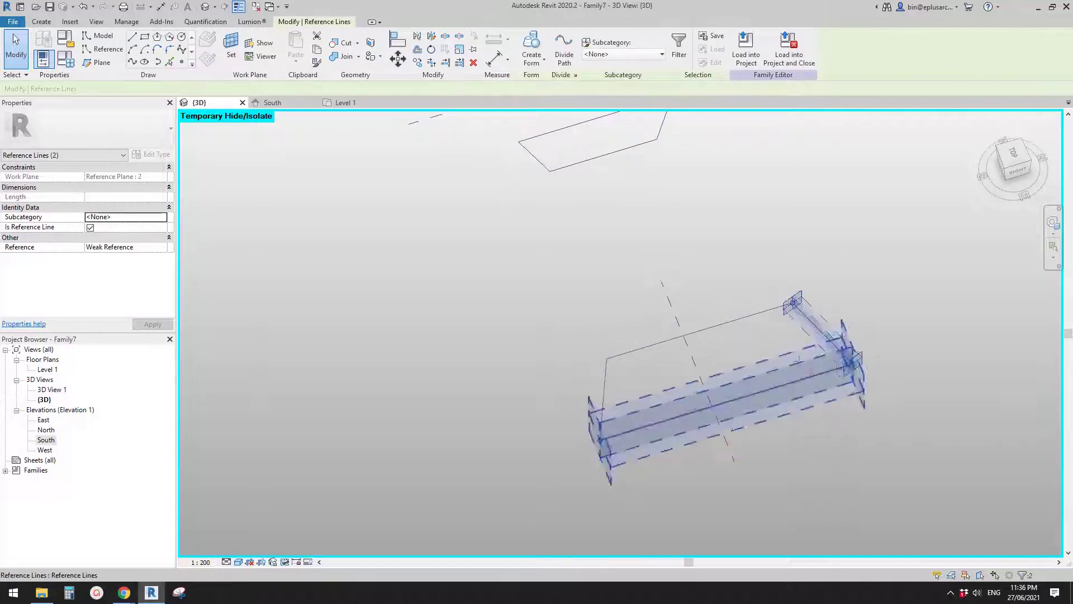
left_click(554, 348)
Step: Reset the temporary hide/isolate to bring the arched form back into the 3D view
scroll(555, 348, "down", 1)
middle_click_drag(555, 348, 700, 409)
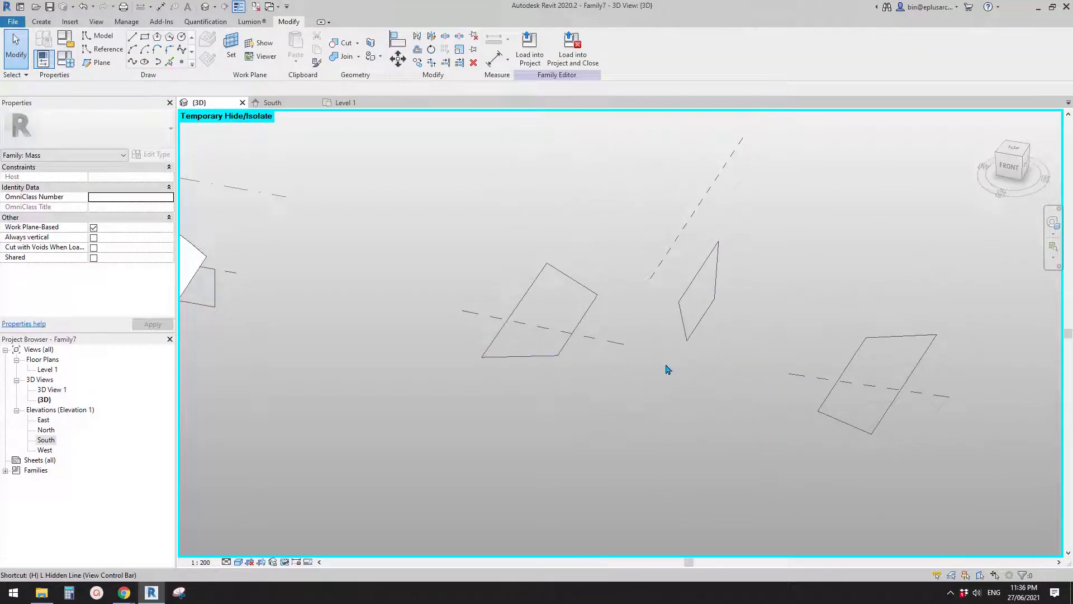
key("r")
Step: Examine the reshaped arch's ends, curvature and underside from the front and from below
middle_click_drag(687, 354, 761, 335, "shift")
middle_click_drag(679, 352, 646, 366, "shift")
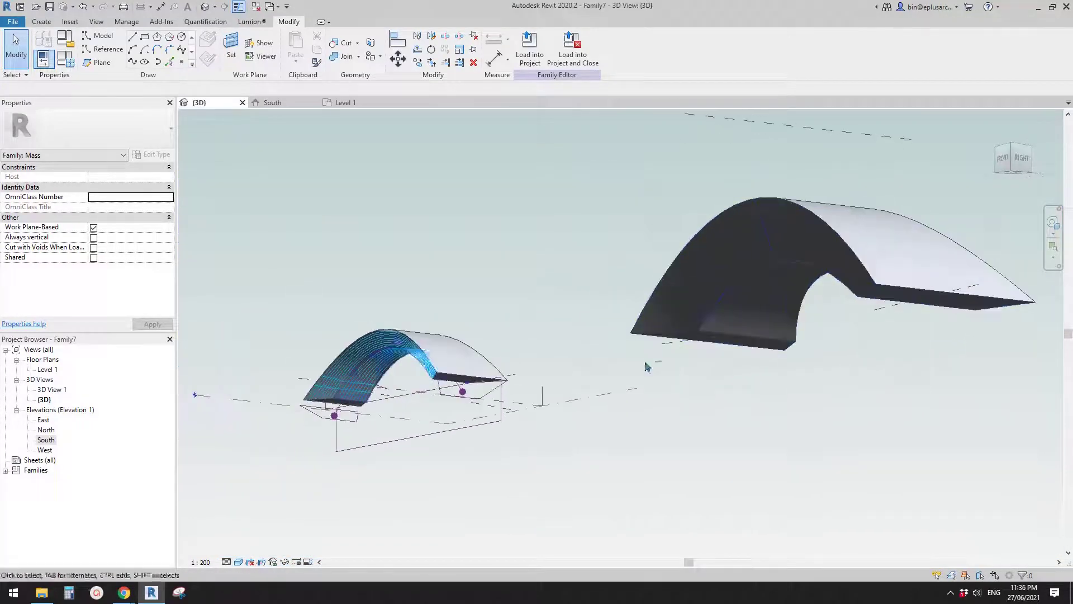
middle_click_drag(766, 282, 912, 321)
scroll(649, 314, "up", 2)
middle_click_drag(688, 362, 694, 342)
scroll(610, 351, "up", 1)
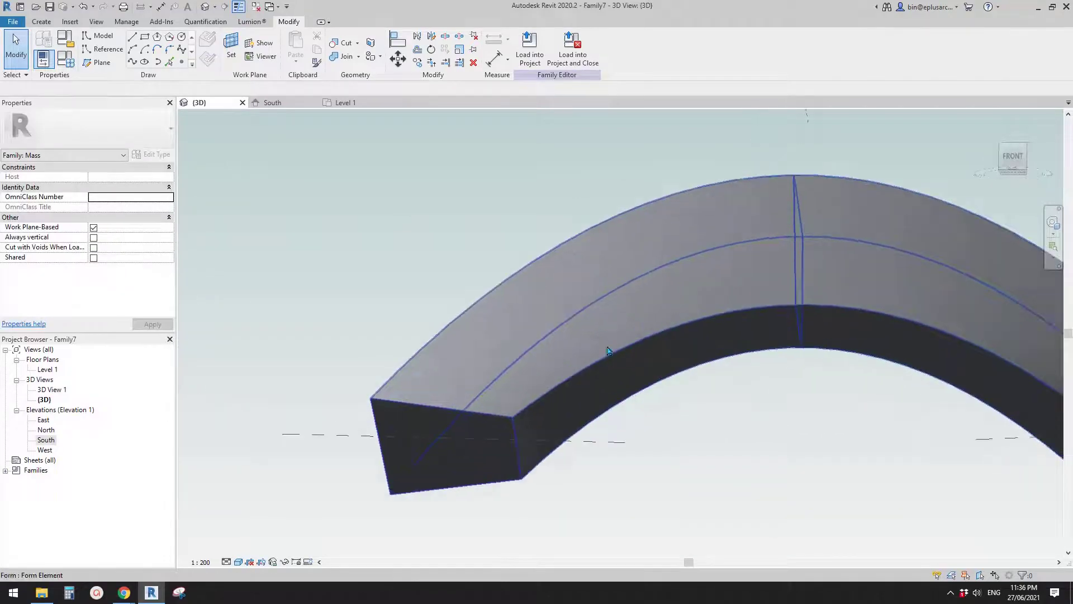
middle_click_drag(598, 366, 774, 319)
middle_click_drag(774, 320, 749, 411, "shift")
middle_click_drag(655, 372, 694, 381, "shift")
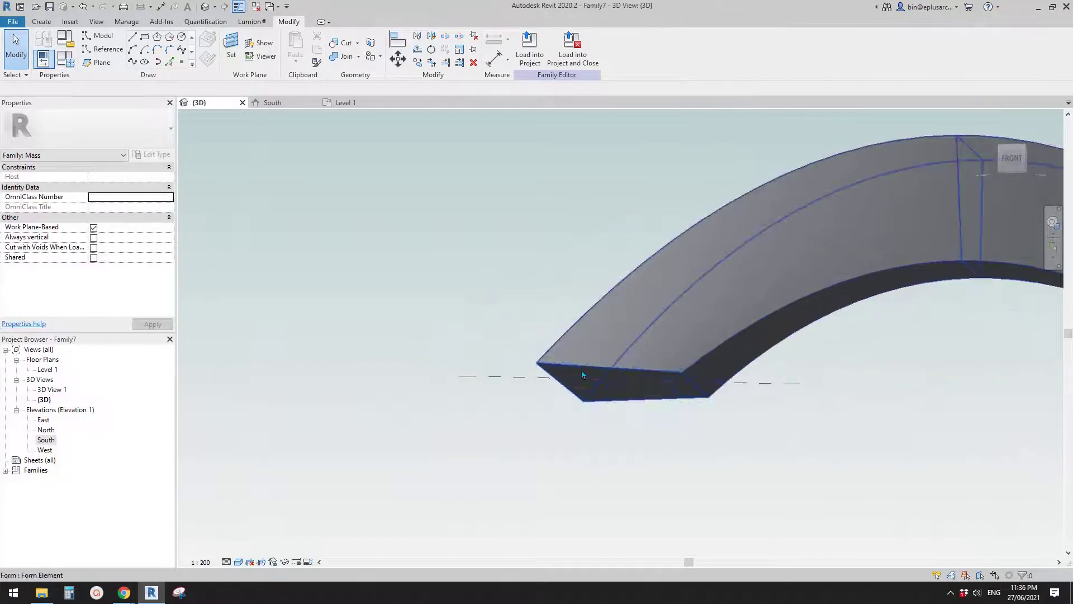
middle_click_drag(583, 374, 615, 281, "shift")
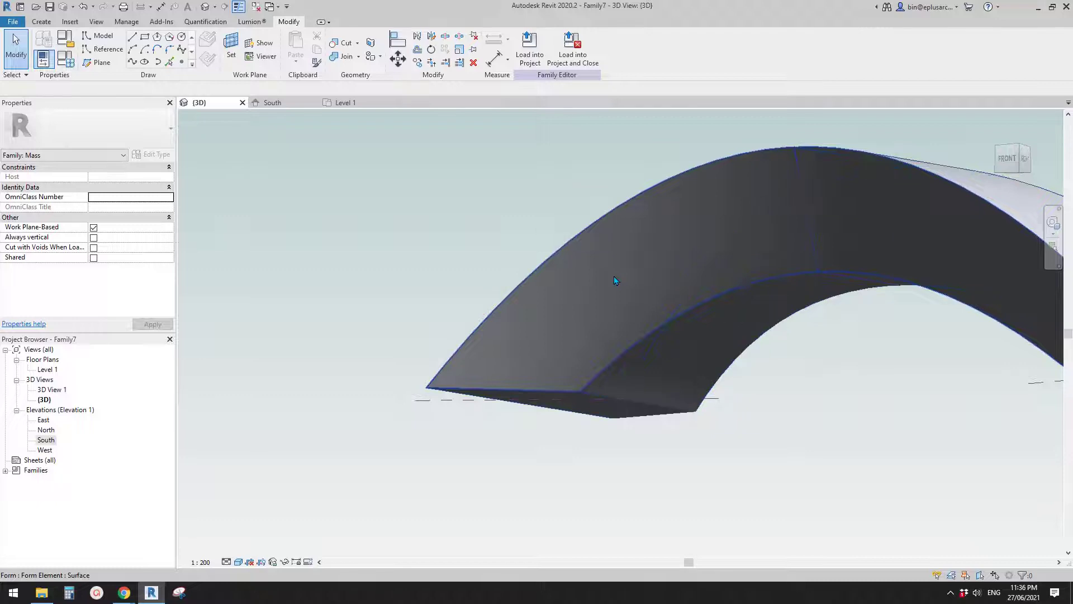
Step: Divide the arch's front side surface and set its V Grid number to 3
left_click(615, 281)
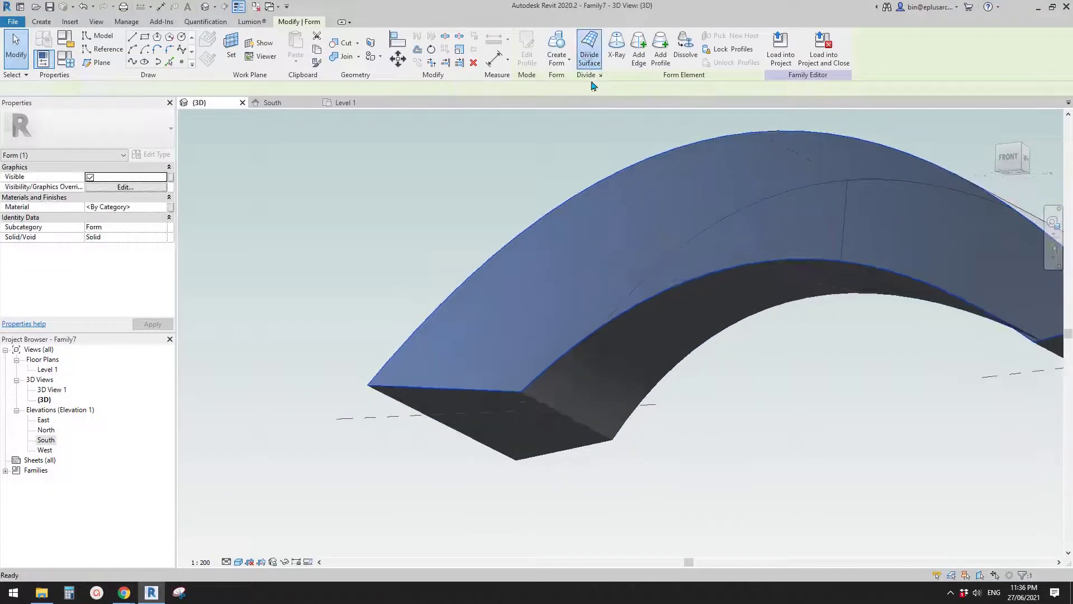
left_click(589, 50)
middle_click_drag(301, 306, 423, 257)
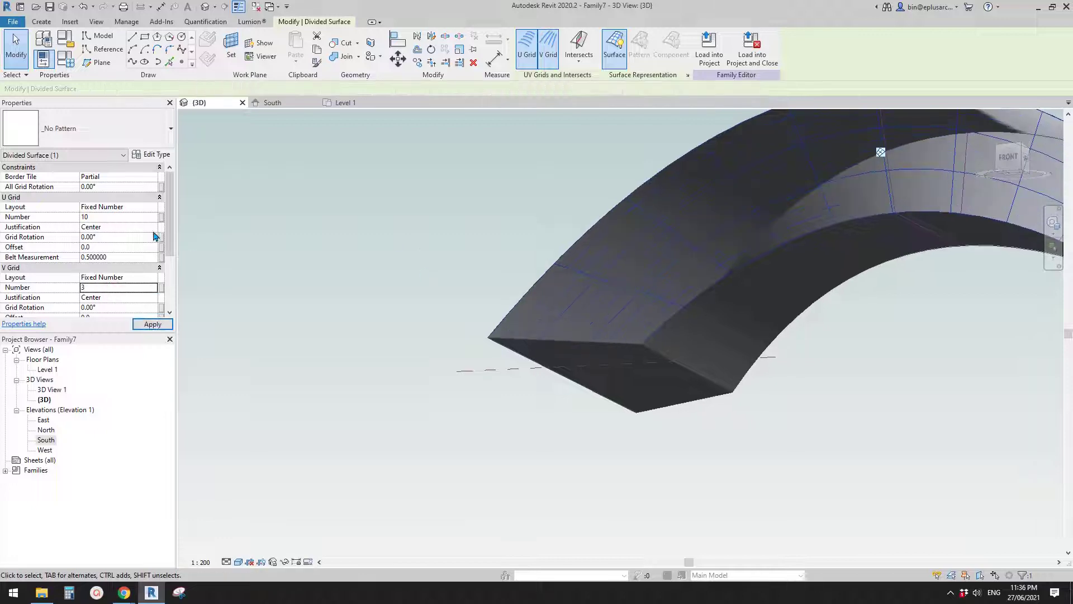
Step: Try U Grid numbers of 30 and 20 on the divided front surface and compare the panel spacing
left_click(128, 216)
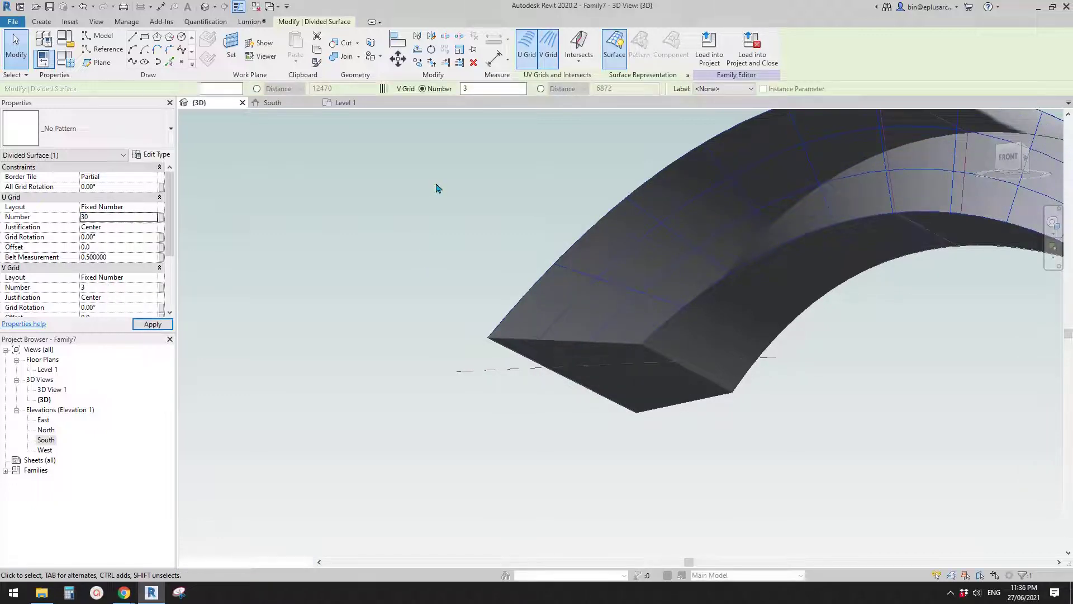
key("Return")
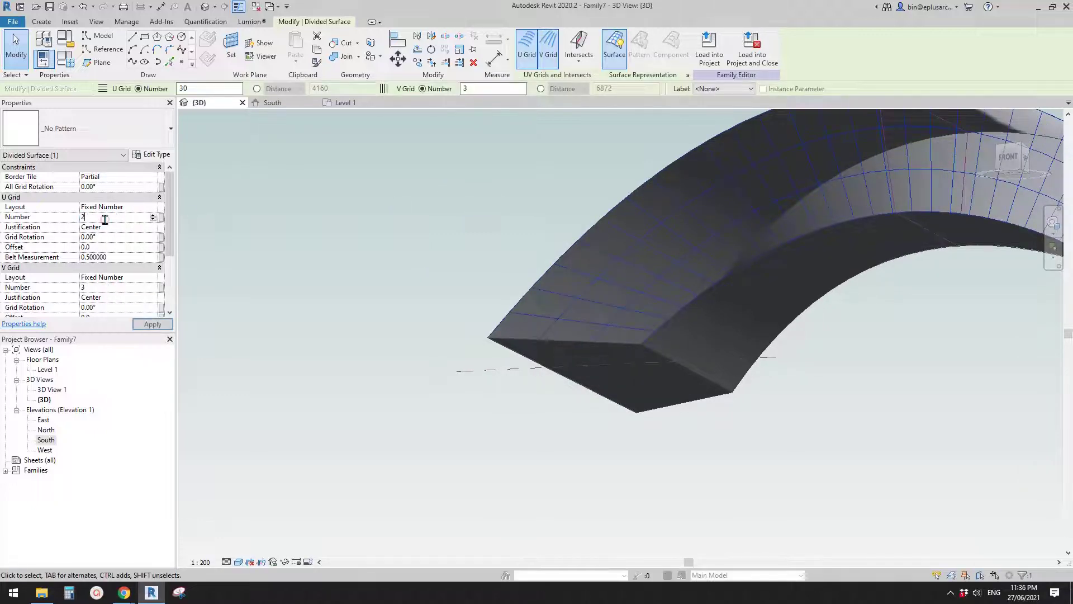
left_click(491, 200)
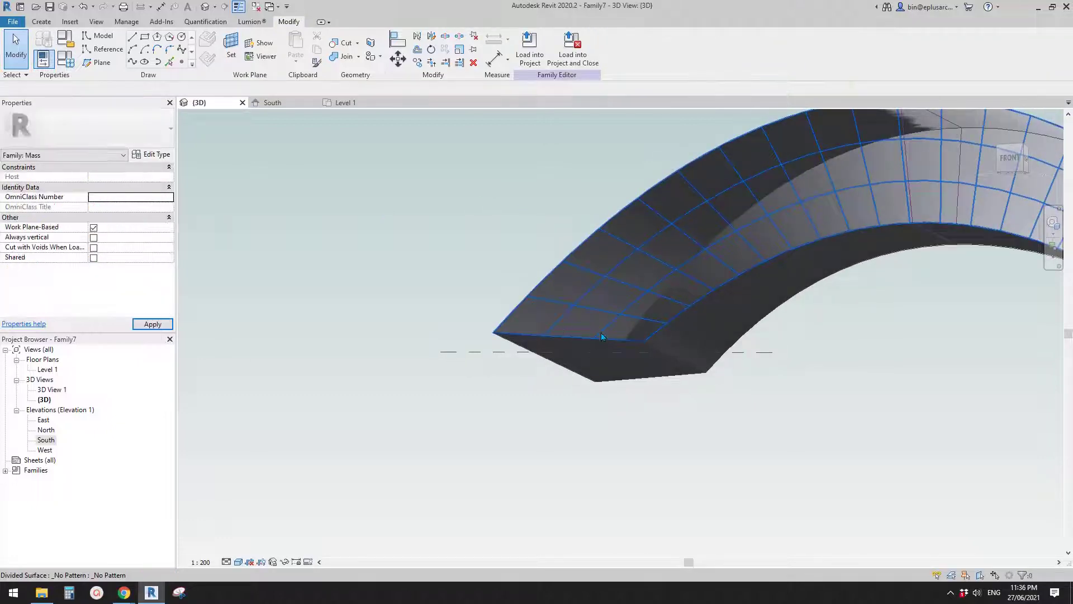
middle_click_drag(675, 243, 672, 245)
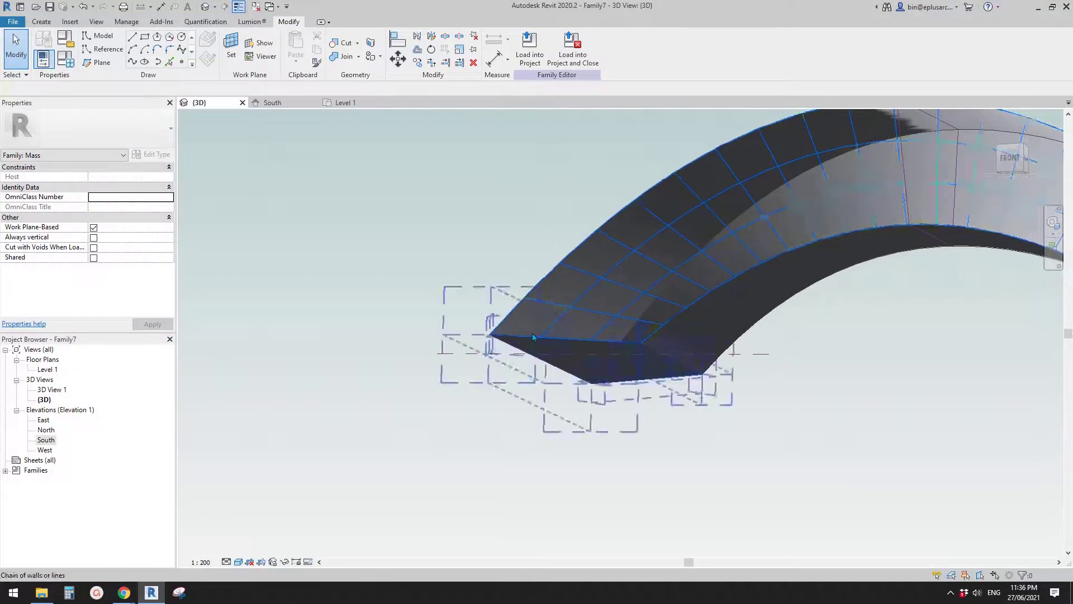
middle_click_drag(725, 216, 594, 268)
scroll(696, 240, "down", 2)
middle_click_drag(872, 275, 719, 276)
Step: Switch to Chrome to look at the Le Monde Group Headquarters soffit photo, and return to Revit
mouse_move(128, 592)
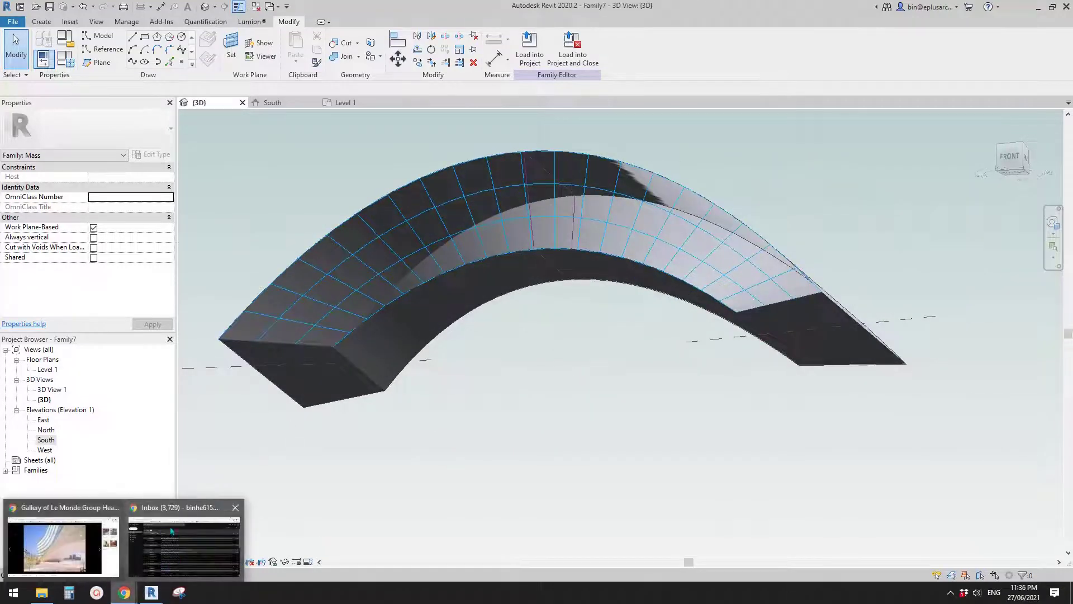
left_click(62, 539)
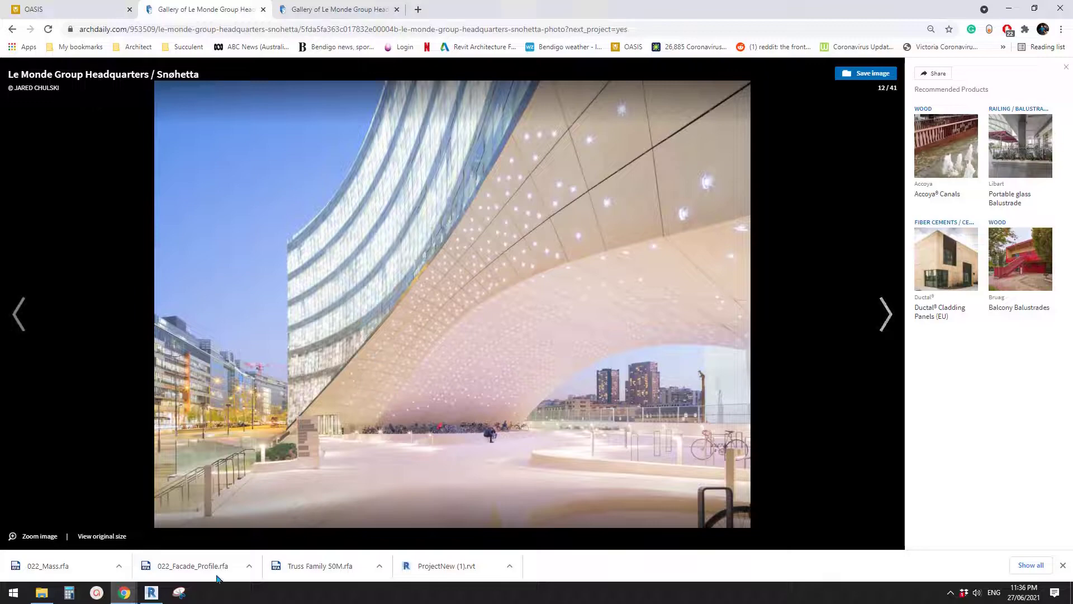
left_click(151, 592)
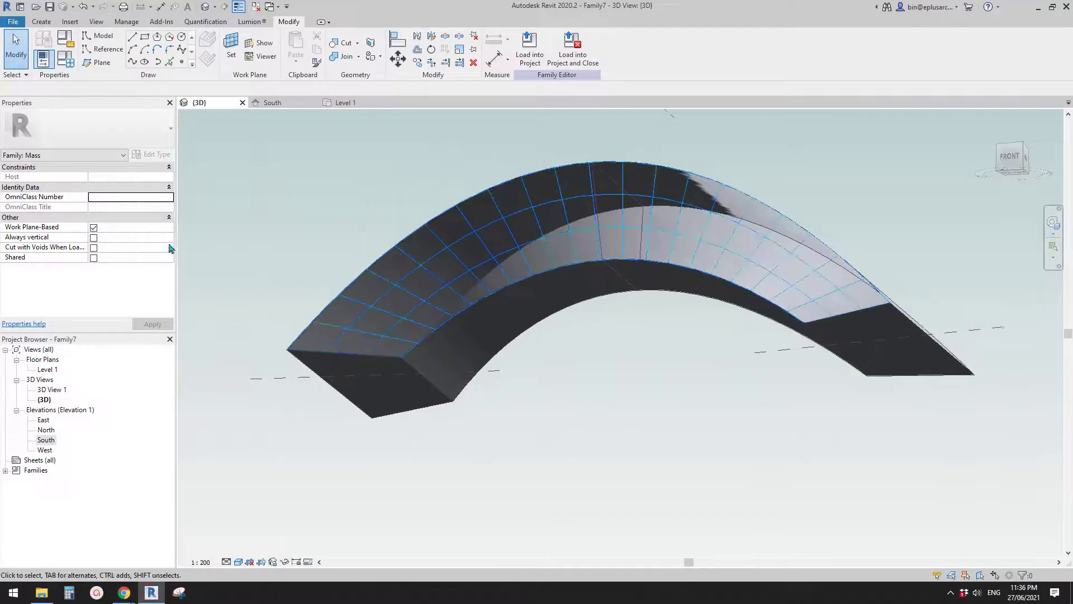
Step: Set the U Grid number of the divided front surface to 30
left_click(386, 299)
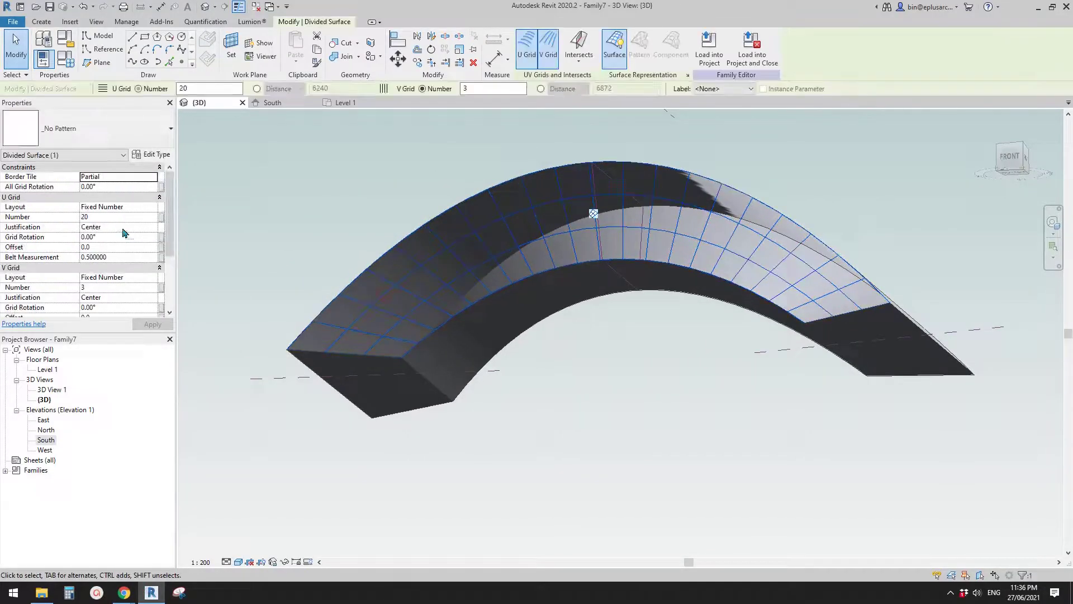
left_click(443, 206)
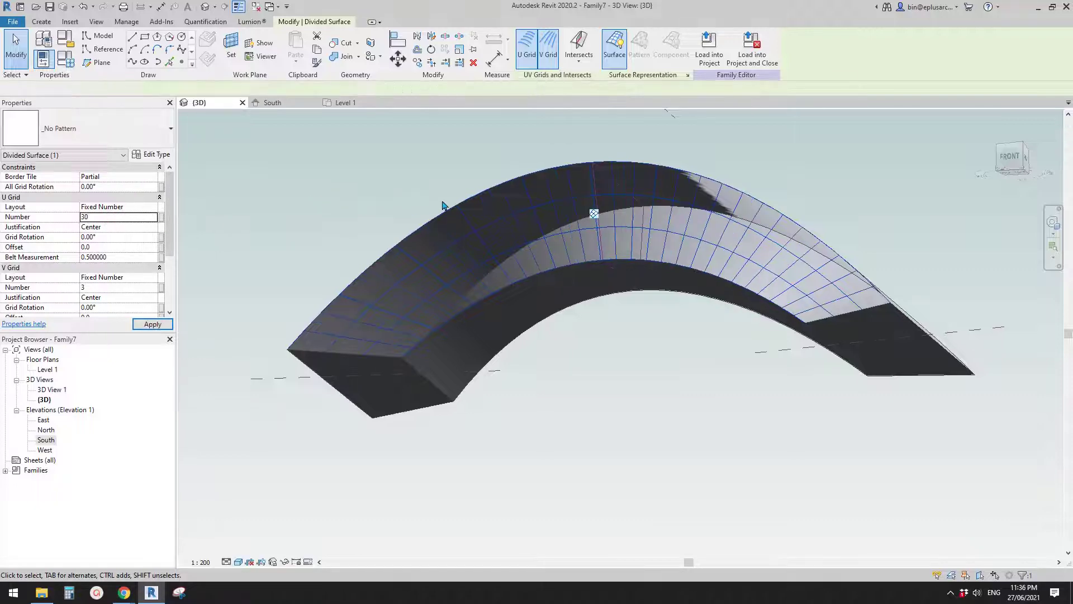
Step: Divide the arch's underside surface with a U Grid number of 30 and a V Grid number of 3
middle_click_drag(449, 215, 532, 316, "shift")
scroll(479, 283, "up", 2)
left_click(524, 348)
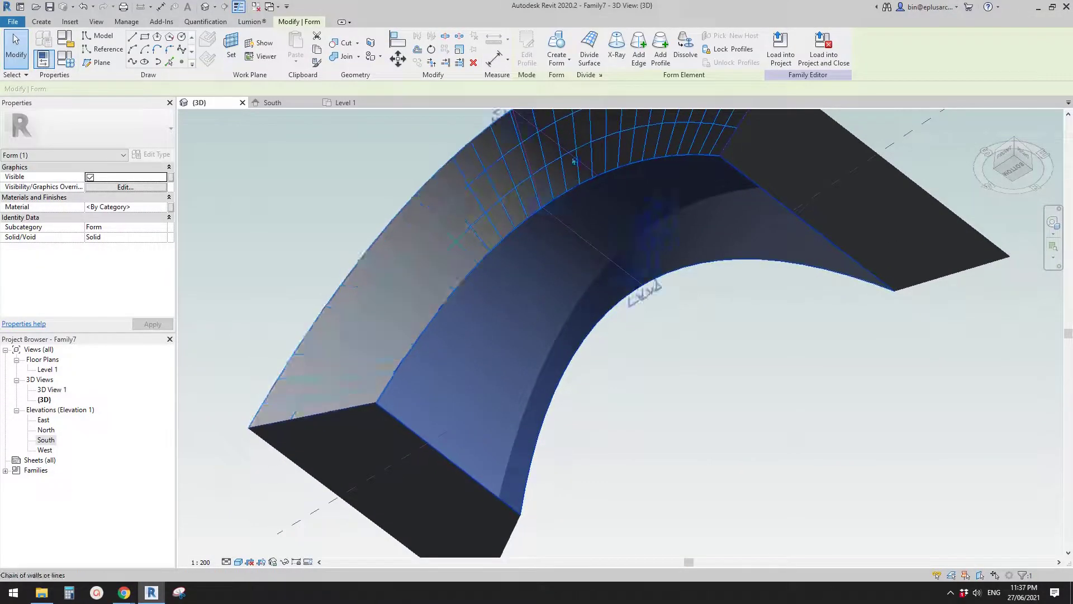
left_click(589, 52)
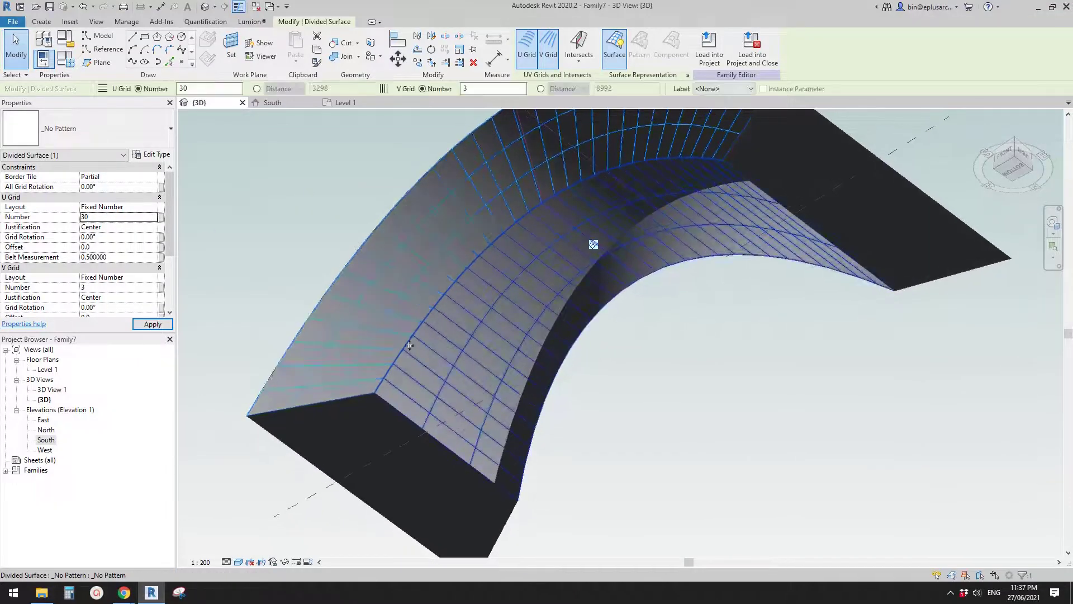
Step: Inspect how the front and underside surface grids line up along their shared edge
scroll(410, 346, "up", 3)
middle_click_drag(508, 249, 676, 369)
scroll(561, 256, "up", 4)
scroll(559, 261, "down", 3)
scroll(538, 264, "down", 2)
left_click(691, 356)
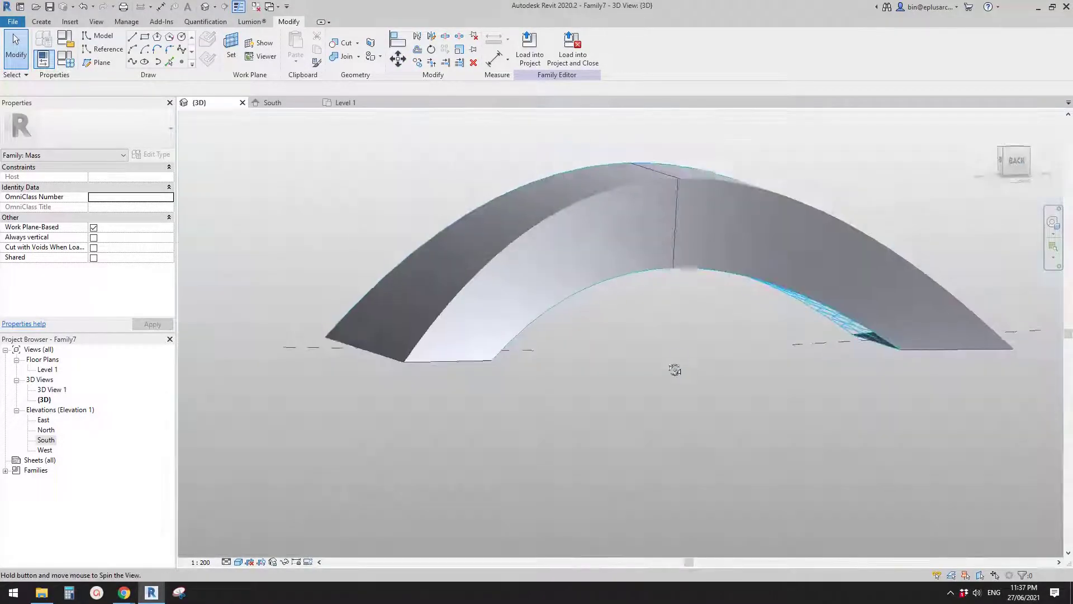
Step: Examine the divided arch from several sides and compare it with the first, smaller arch
left_click(689, 258)
middle_click_drag(688, 259, 755, 304, "shift")
scroll(864, 302, "up", 2)
scroll(870, 297, "down", 2)
left_click(698, 334)
middle_click_drag(698, 334, 684, 271, "shift")
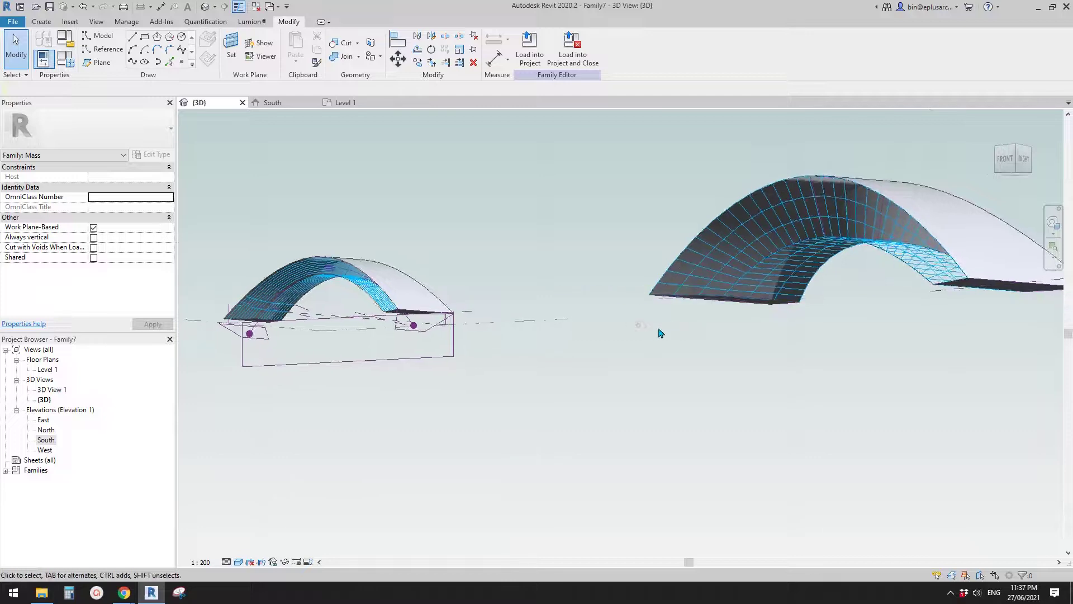
mouse_move(659, 329)
middle_mouse_down("shift")
mouse_move(690, 364)
mouse_move(699, 336)
mouse_move(646, 366)
middle_mouse_up("shift")
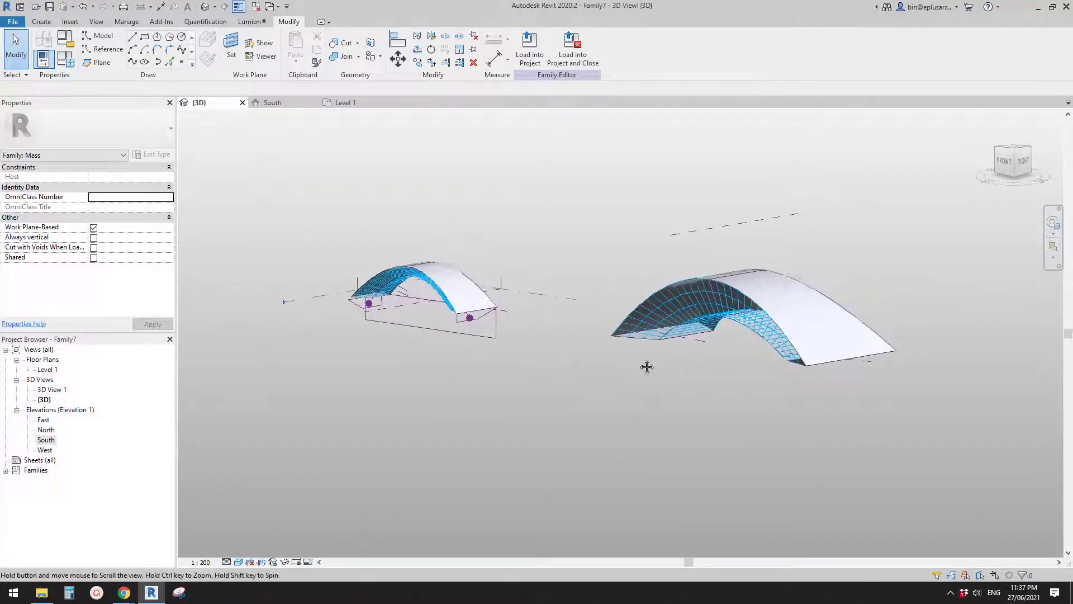
scroll(595, 368, "up", 4)
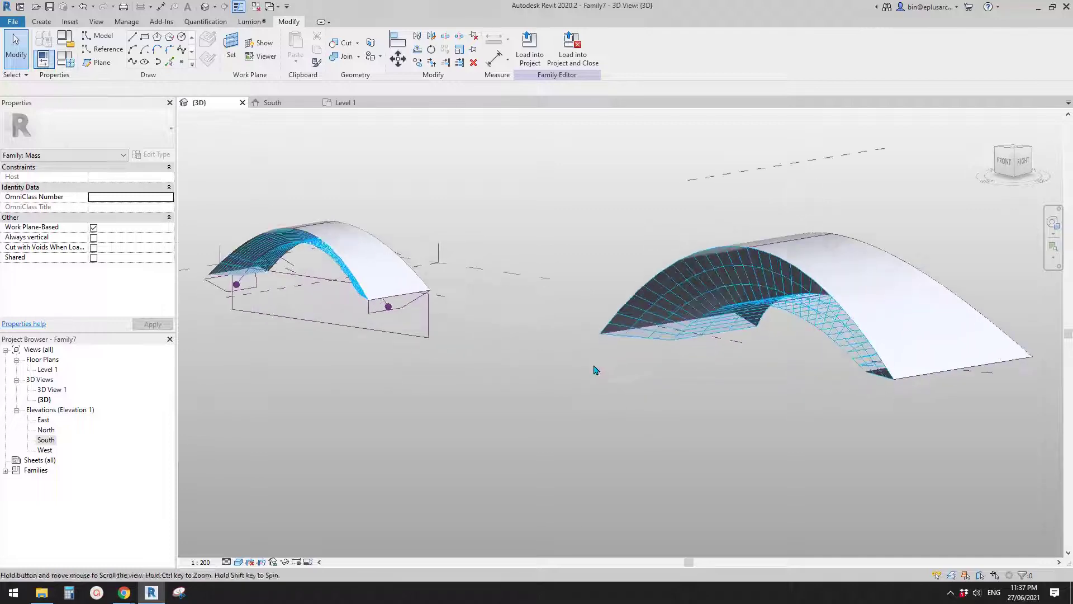
middle_click_drag(594, 371, 633, 379)
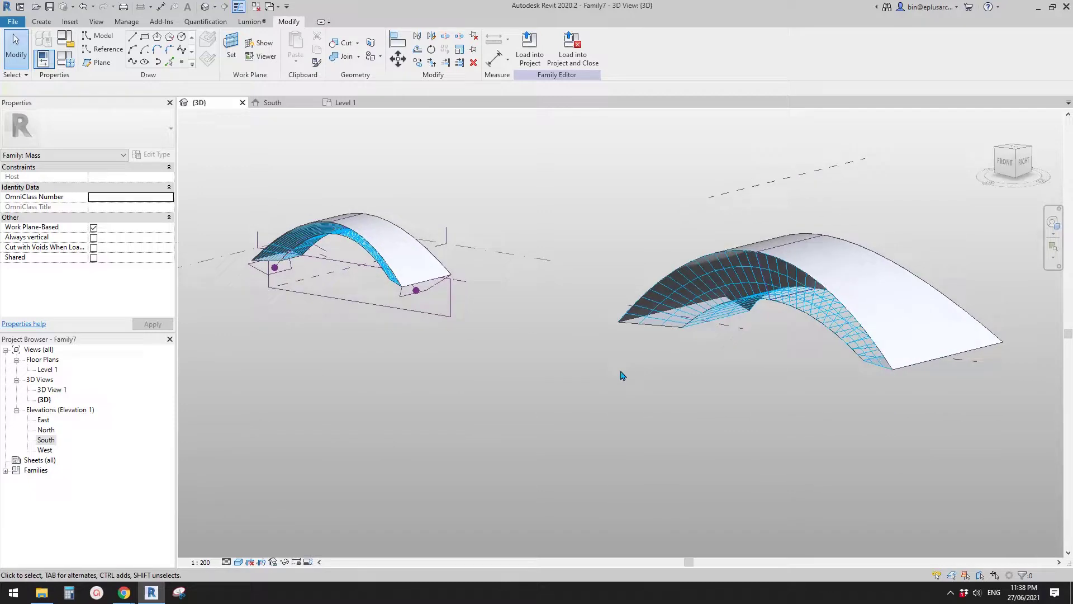